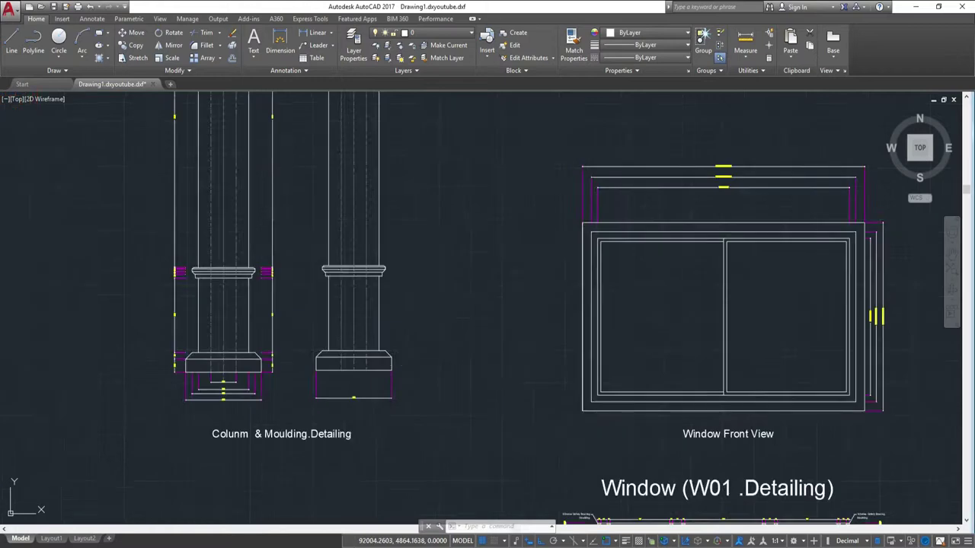
Copy the second column detail into empty space right of the window details.
left_click(465, 409)
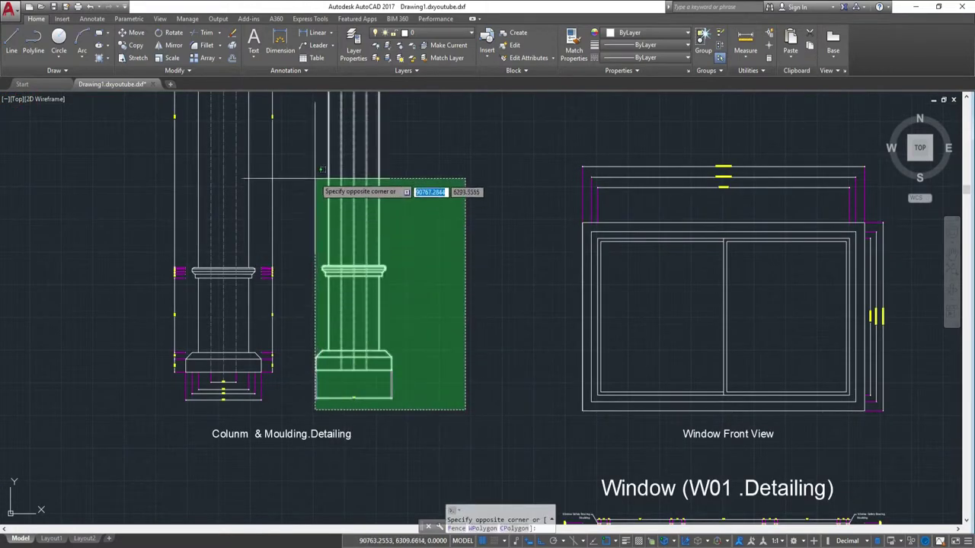
scroll(315, 176, "down", 2)
scroll(315, 176, "down", 2)
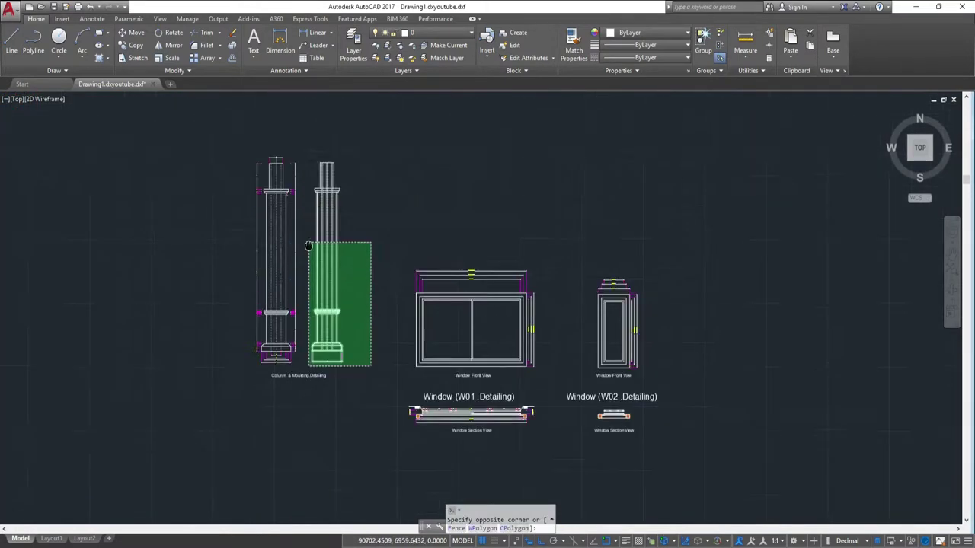
left_click(307, 149)
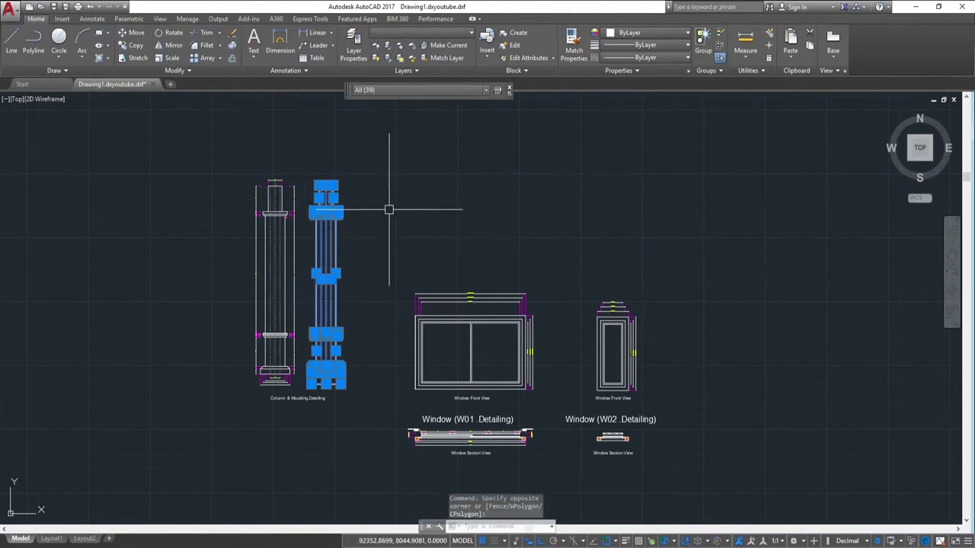
type("CO")
key("Return")
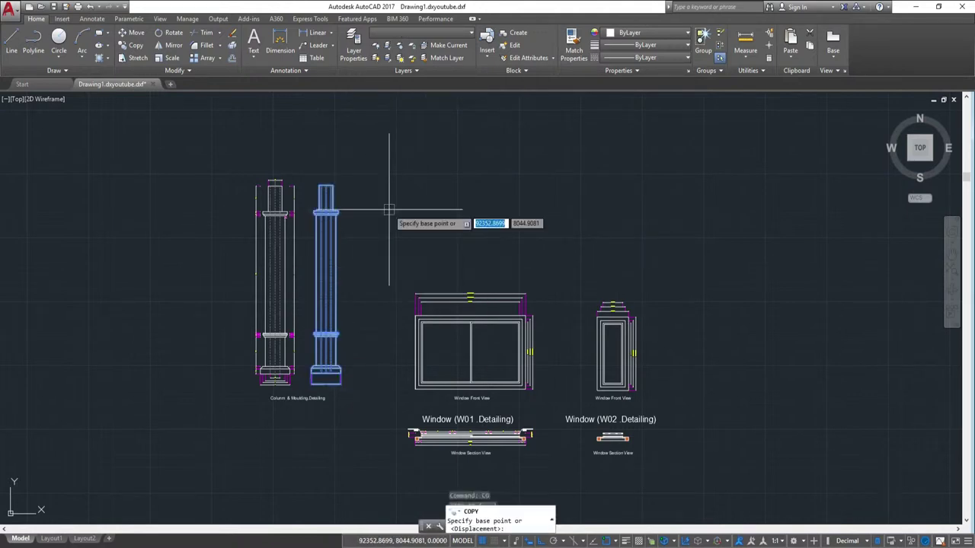
left_click(389, 209)
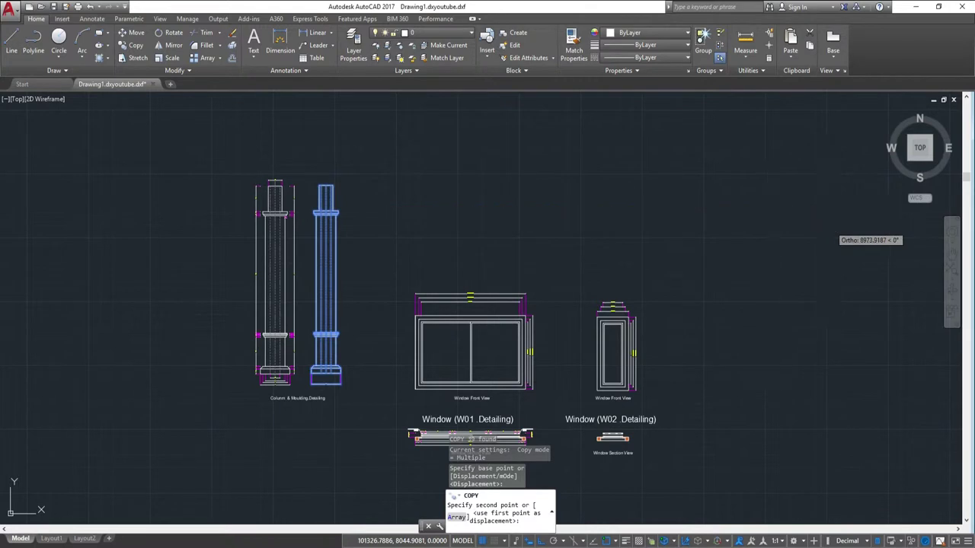
middle_click_drag(732, 228, 488, 228)
left_click(673, 233)
key("Escape")
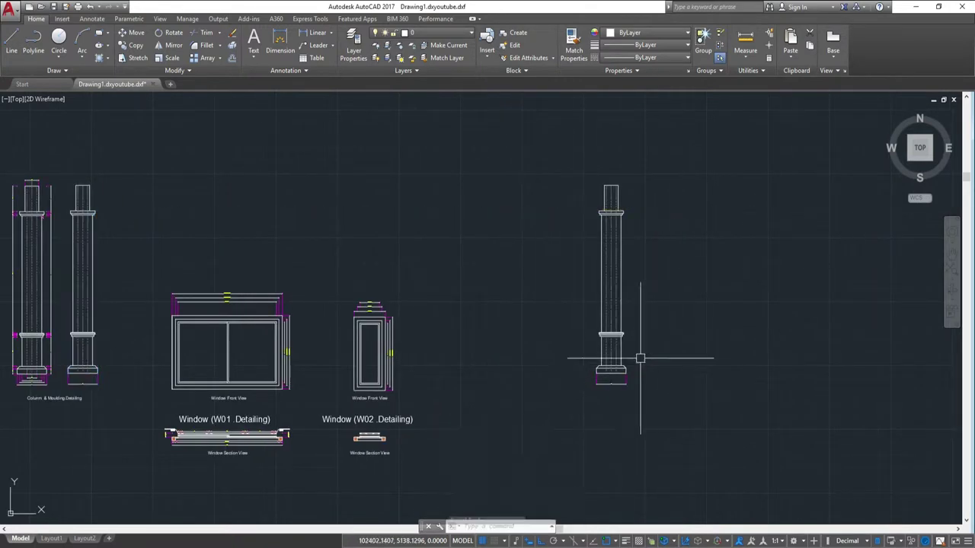
scroll(640, 358, "up", 5)
Erase the magenta base piece and the three dashed centre lines from the column copy.
left_click(634, 439)
left_click(479, 405)
type("e")
key("Return")
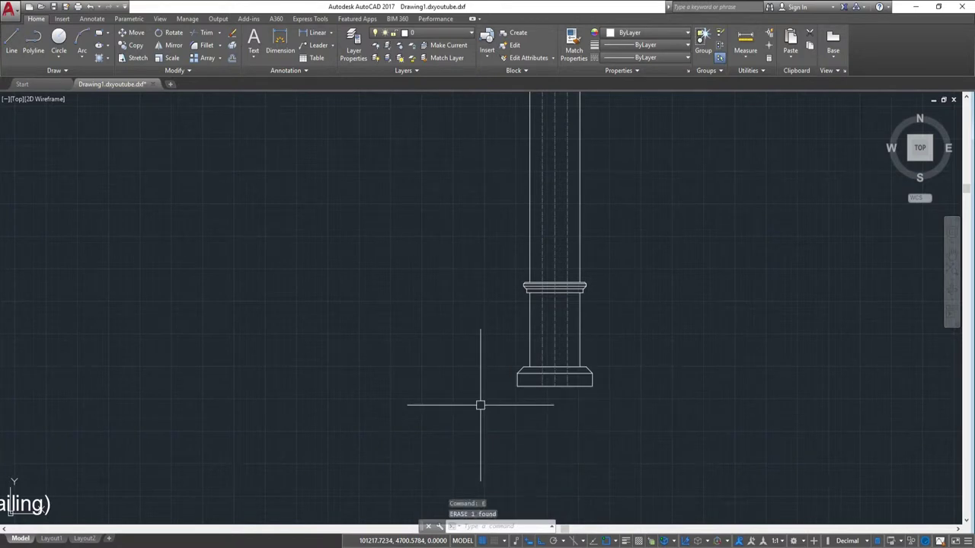
scroll(525, 312, "up", 3)
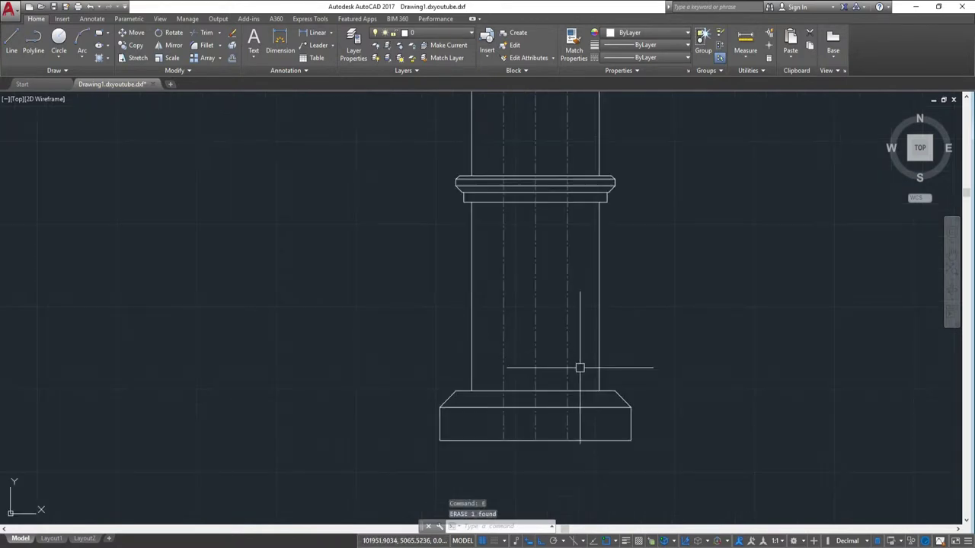
left_click(577, 370)
left_click(473, 310)
type("e")
key("Return")
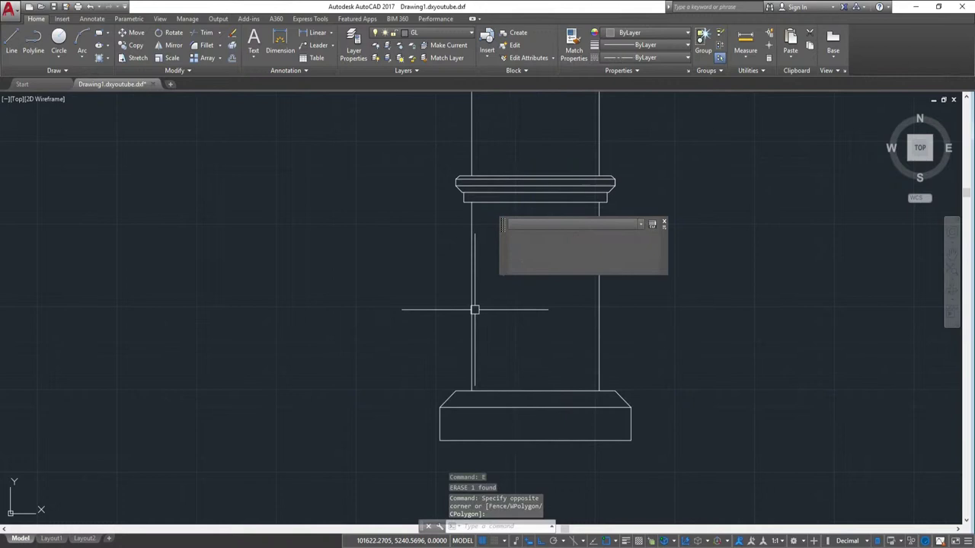
Start another erase on the column base, then cancel it.
scroll(529, 208, "down", 3)
scroll(529, 208, "down", 3)
middle_click_drag(518, 91, 512, 218)
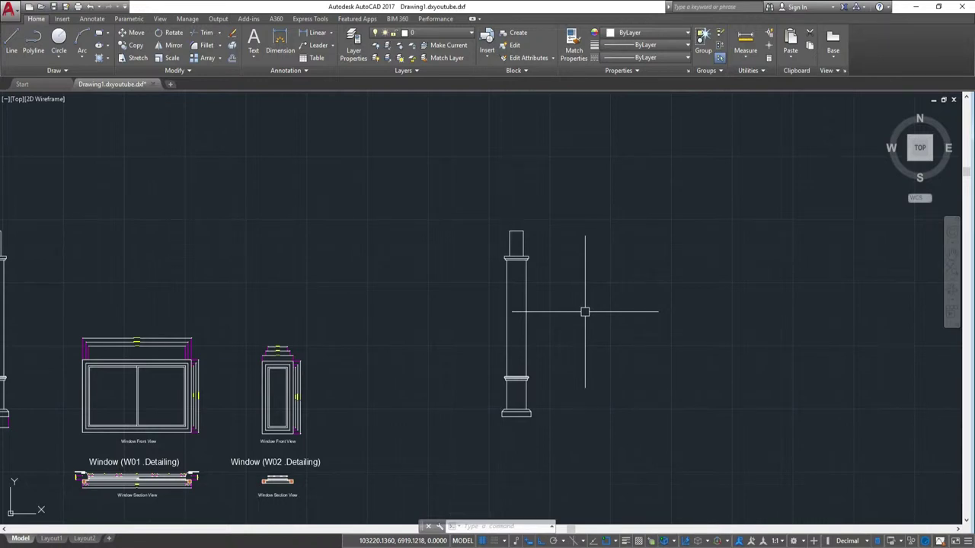
scroll(584, 312, "down", 2)
type("e")
key("Return")
scroll(487, 411, "up", 5)
middle_click_drag(488, 411, 678, 332)
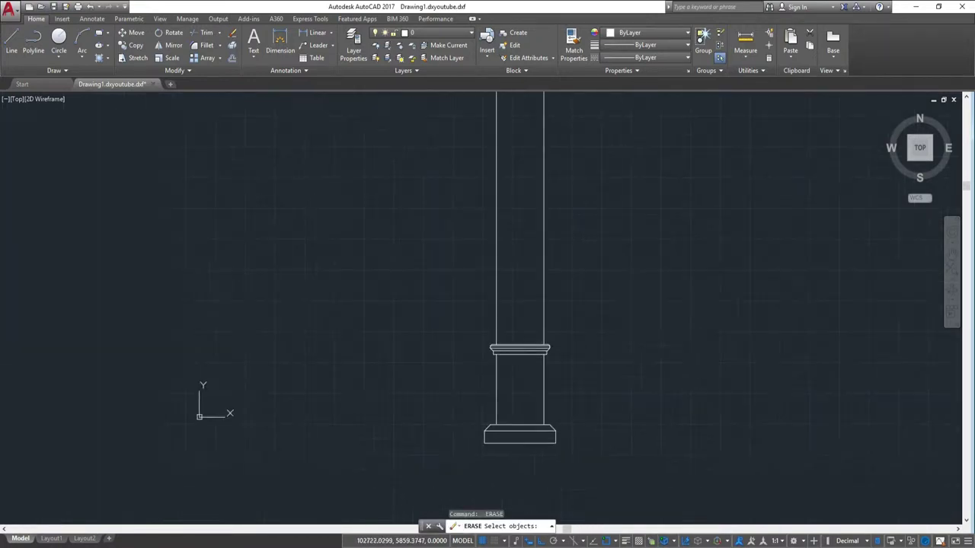
key("Escape")
Pan past the roof plan to the ground beam and column plan.
scroll(601, 330, "down", 3)
scroll(488, 342, "up", 2)
mouse_move(487, 342)
middle_mouse_down()
mouse_move(609, 358)
mouse_move(562, 364)
middle_mouse_up()
scroll(561, 363, "down", 3)
scroll(376, 342, "up", 3)
mouse_move(377, 342)
middle_mouse_down()
mouse_move(392, 358)
mouse_move(499, 353)
middle_mouse_up()
type("LAY")
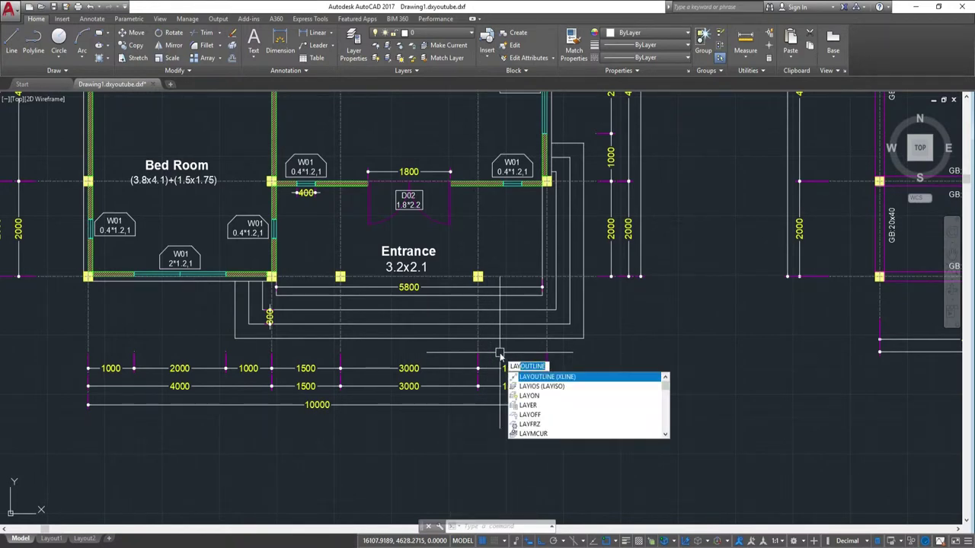
Isolate the GL layer with LAYISO by picking a grid line.
type("is")
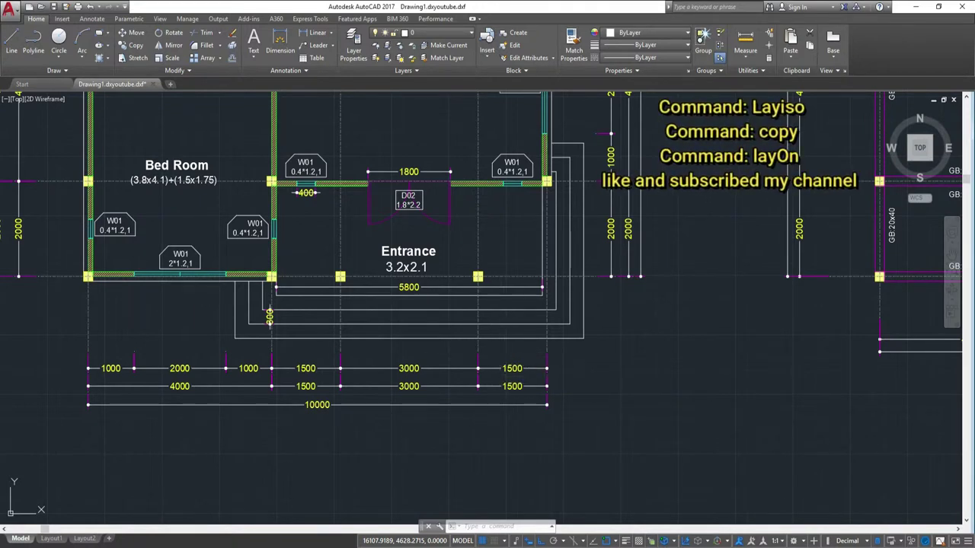
key("Return")
left_click(342, 346)
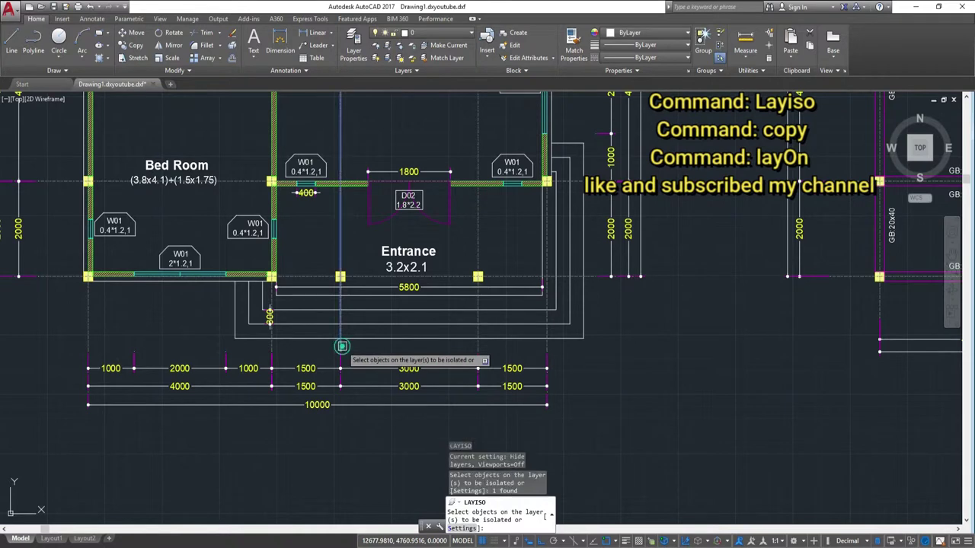
key("Return")
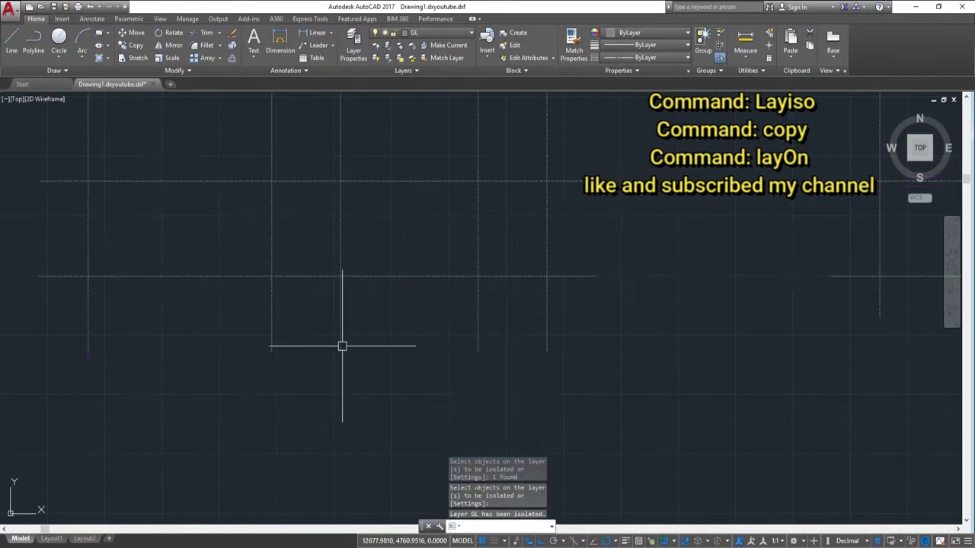
scroll(483, 363, "down", 2)
left_click(435, 344)
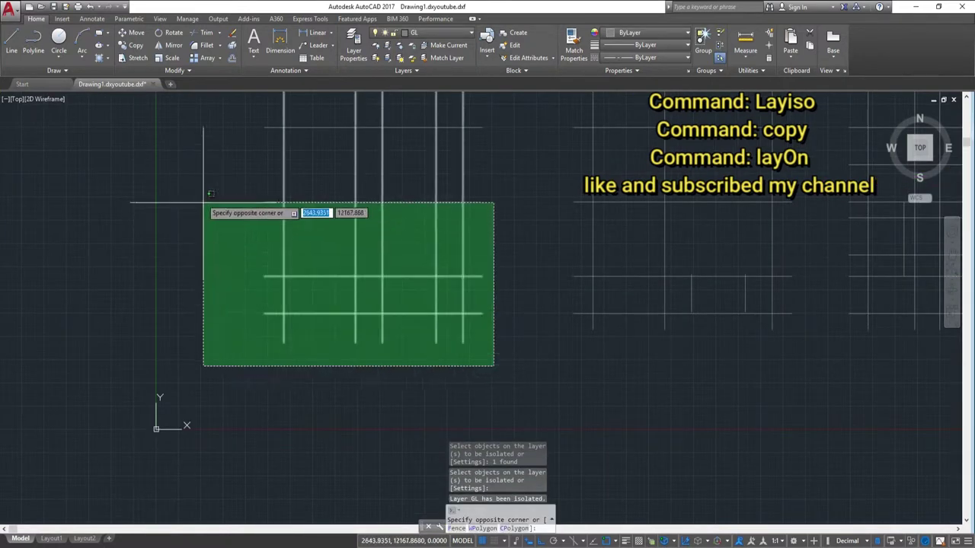
Copy the plan's grid lines to a spot far to the right.
scroll(214, 196, "down", 2)
left_click(224, 138)
type("c")
key("Return")
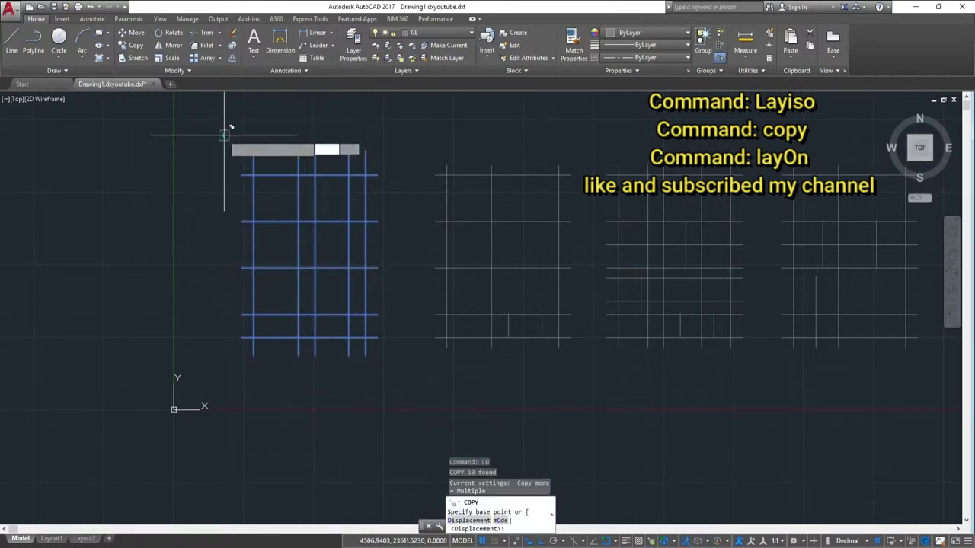
left_click(229, 135)
scroll(196, 171, "down", 3)
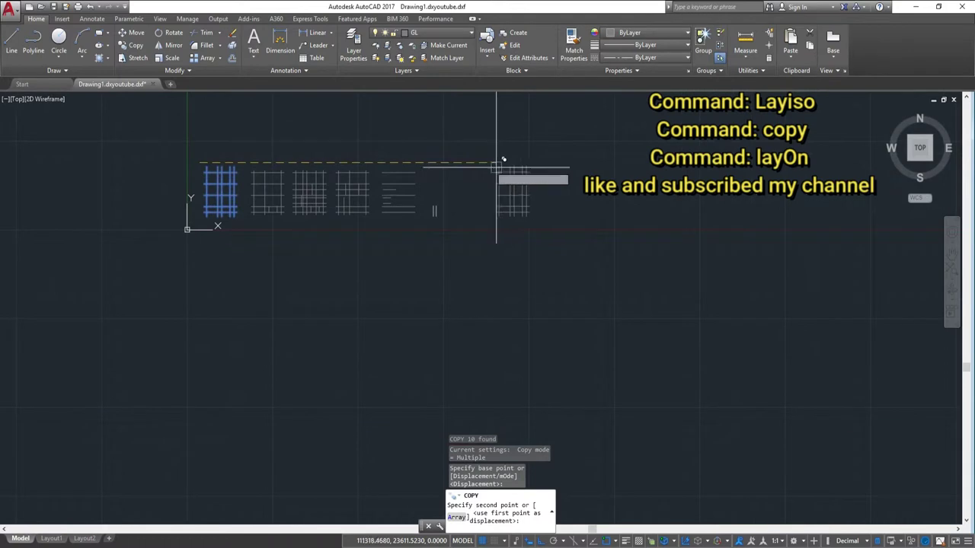
left_click(516, 166)
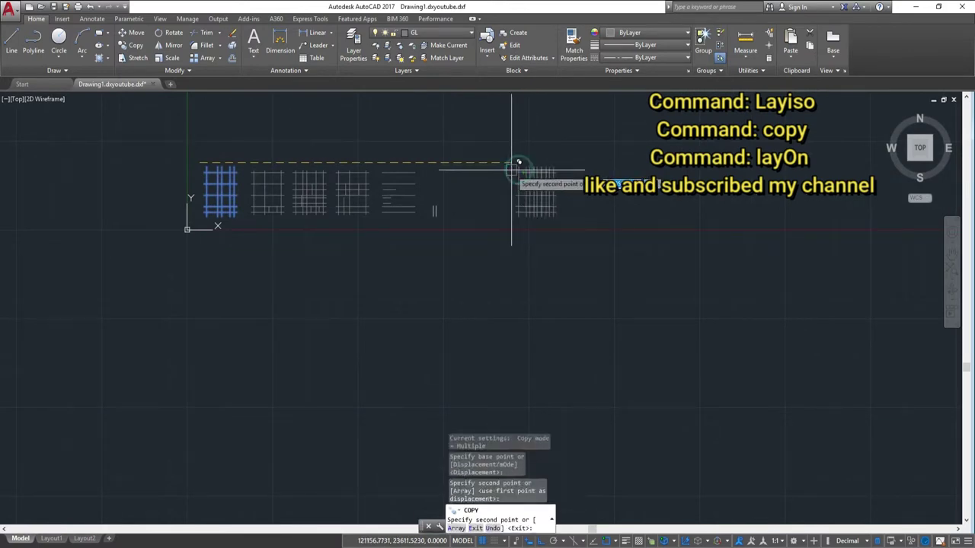
key("Escape")
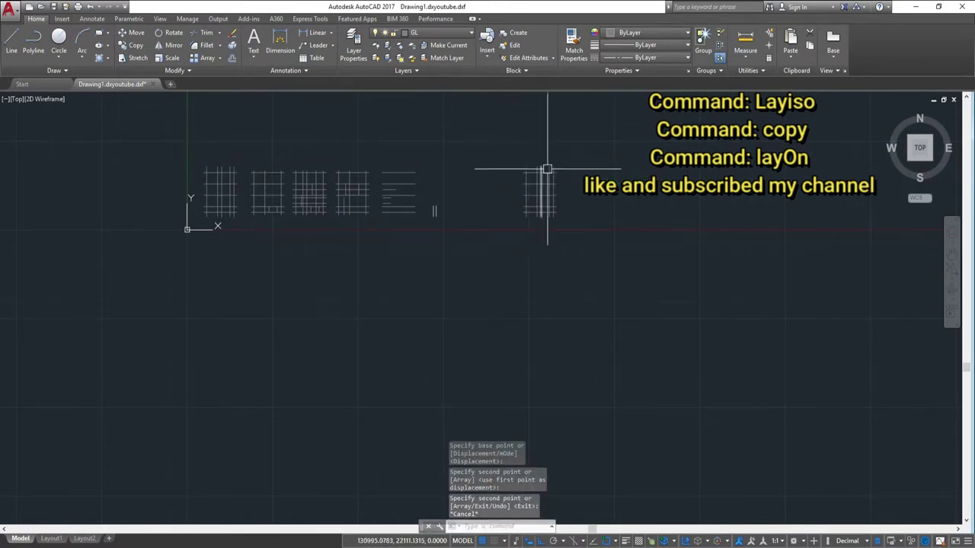
Turn all layers back on with LAYON.
scroll(548, 175, "up", 5)
scroll(563, 214, "down", 2)
type("lau")
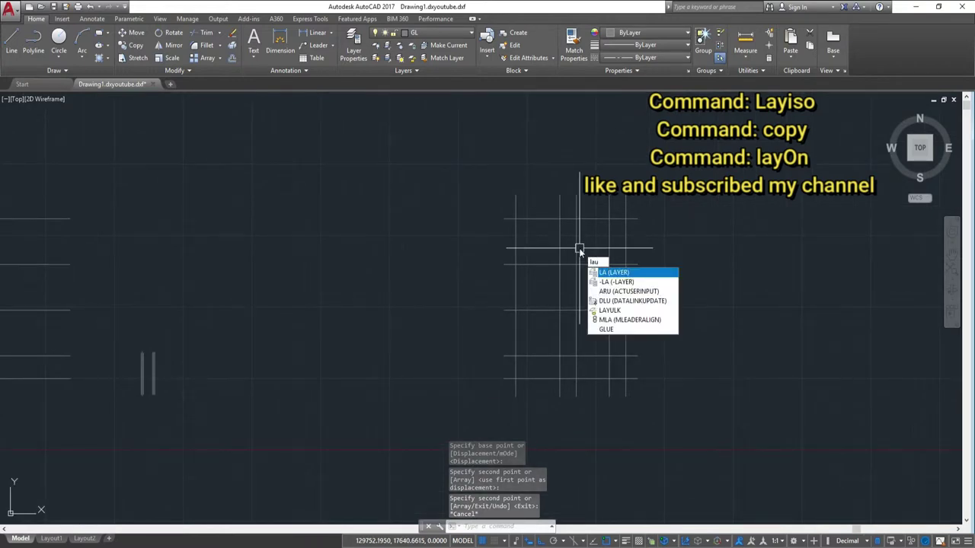
type("yo")
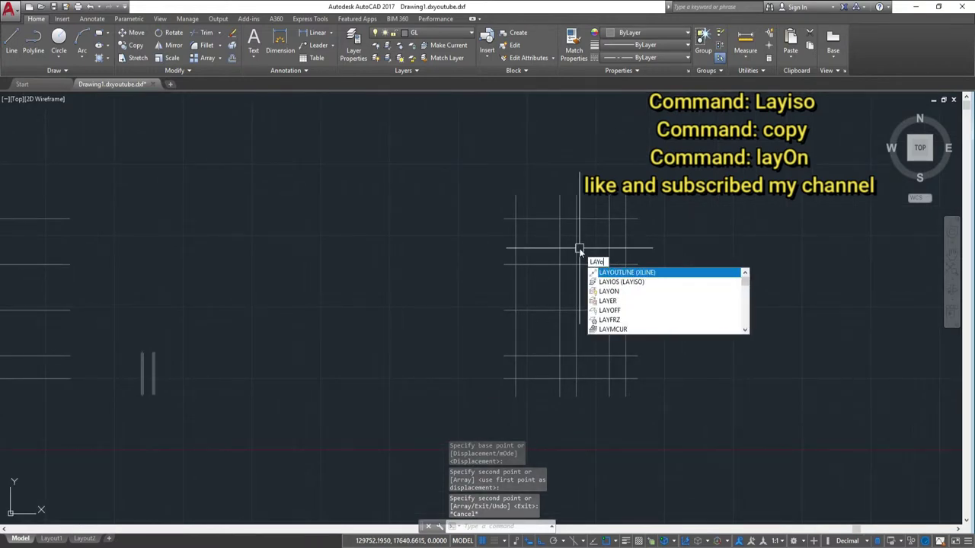
type("n")
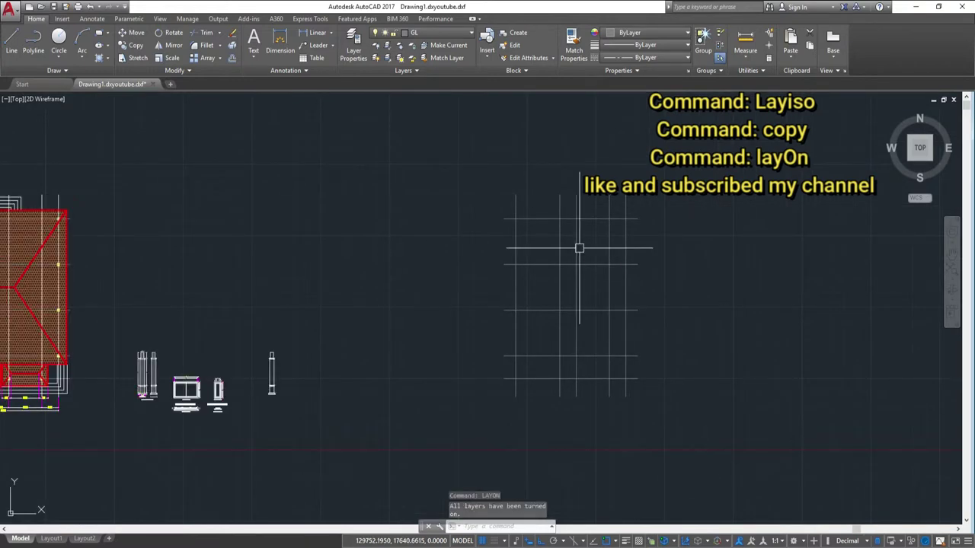
Move the copied grid lines next to the column copy.
scroll(604, 405, "up", 4)
left_click(681, 411)
scroll(337, 191, "down", 3)
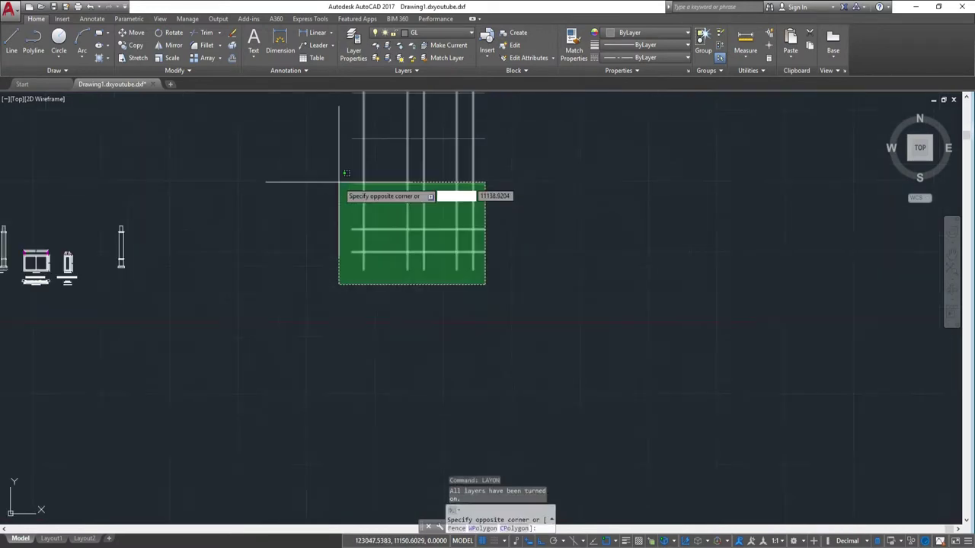
scroll(338, 251, "down", 3)
left_click(332, 205)
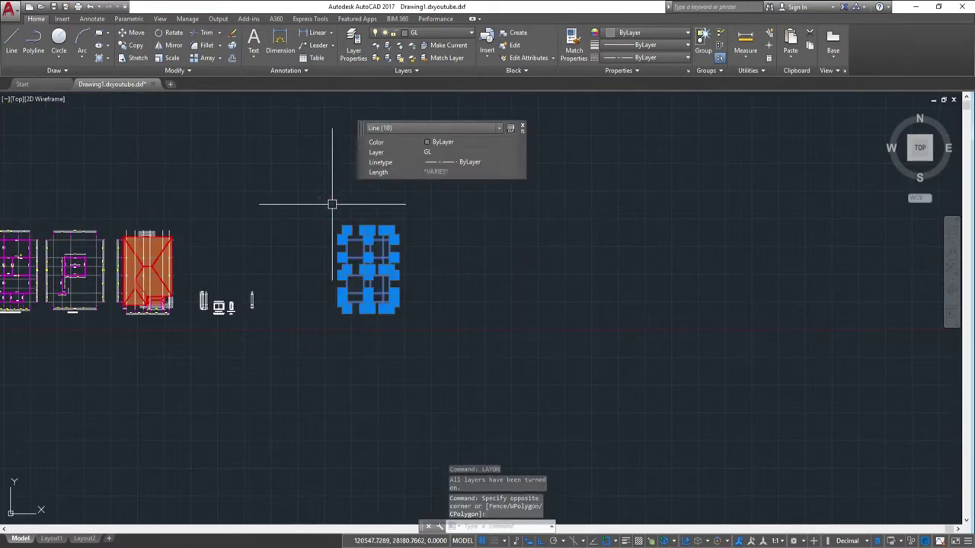
type("M")
key("Return")
left_click(371, 195)
scroll(254, 320, "up", 3)
scroll(263, 314, "up", 3)
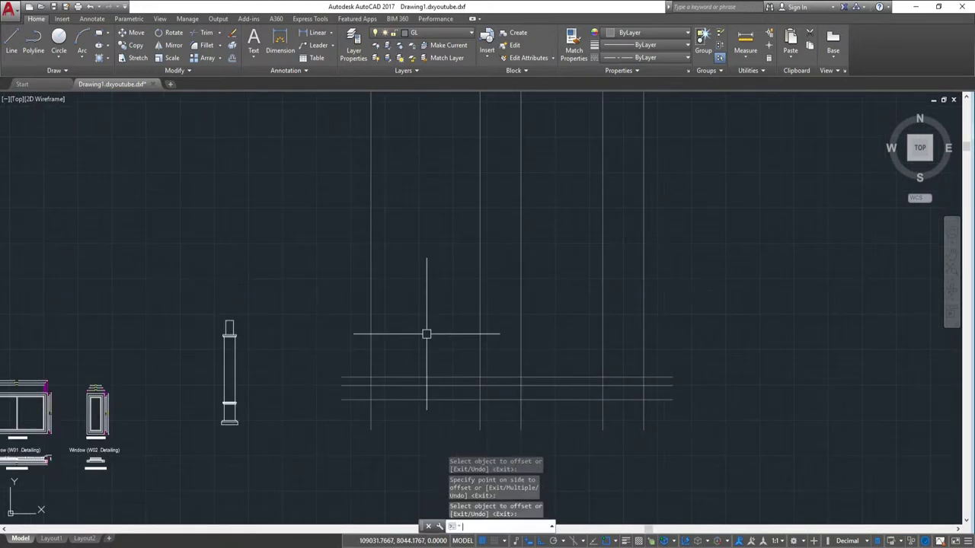
scroll(423, 339, "up", 3)
middle_click_drag(420, 343, 472, 272)
scroll(479, 326, "down", 2)
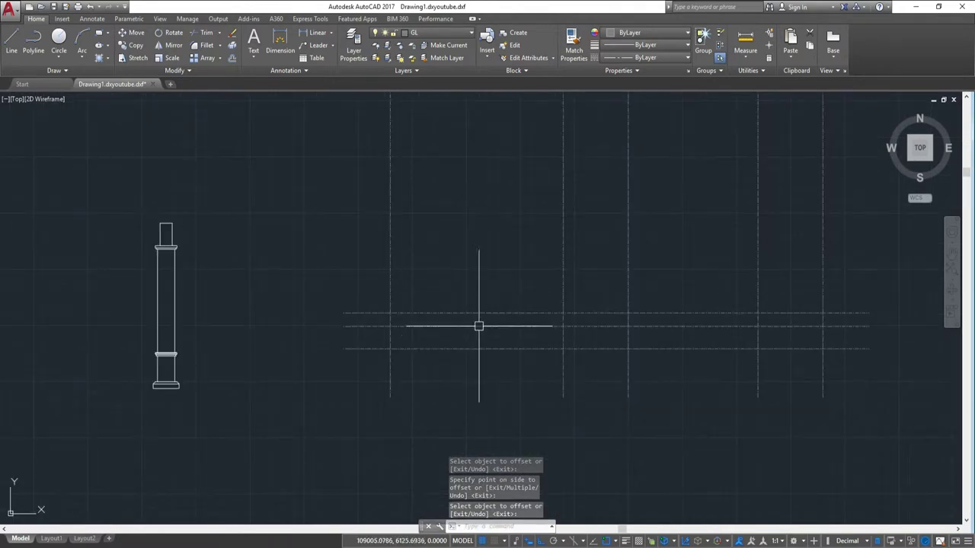
Erase the extra horizontal grid line.
key("Escape")
left_click(480, 311)
key("Return")
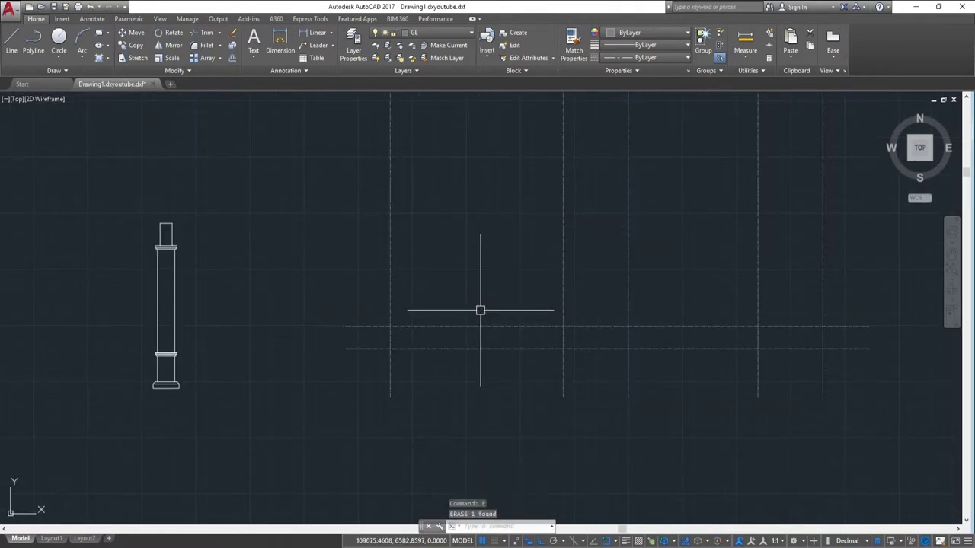
Offset the horizontal line 300 units upward.
type("0")
key("Return")
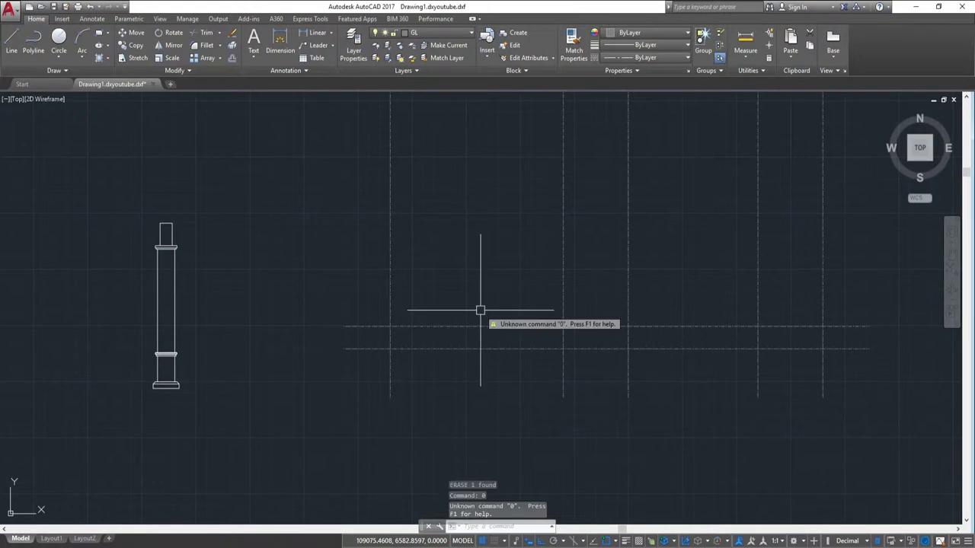
key("Escape")
key("Return")
key("Return")
left_click(479, 327)
left_click(477, 226)
scroll(457, 275, "up", 4)
key("Escape")
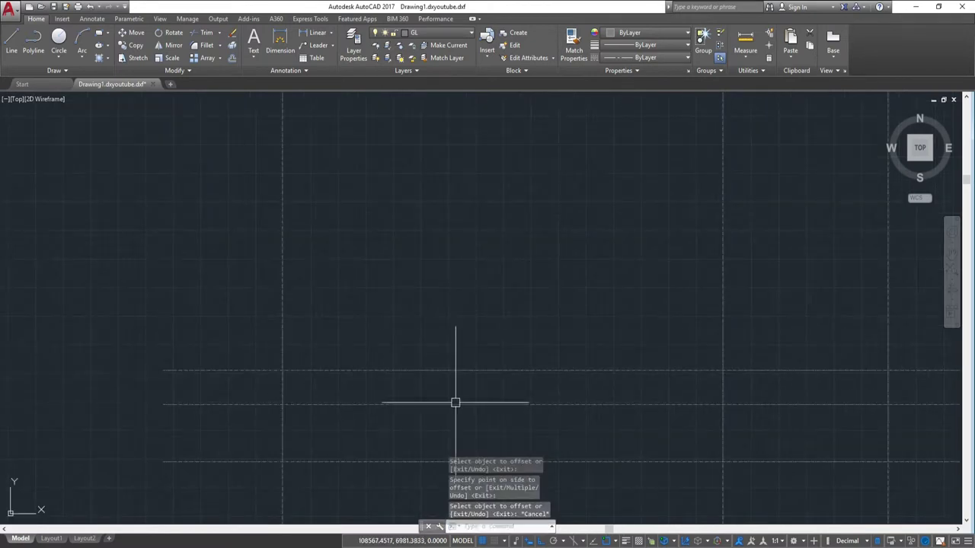
Set the middle horizontal grid line's colour to Red.
left_click(457, 404)
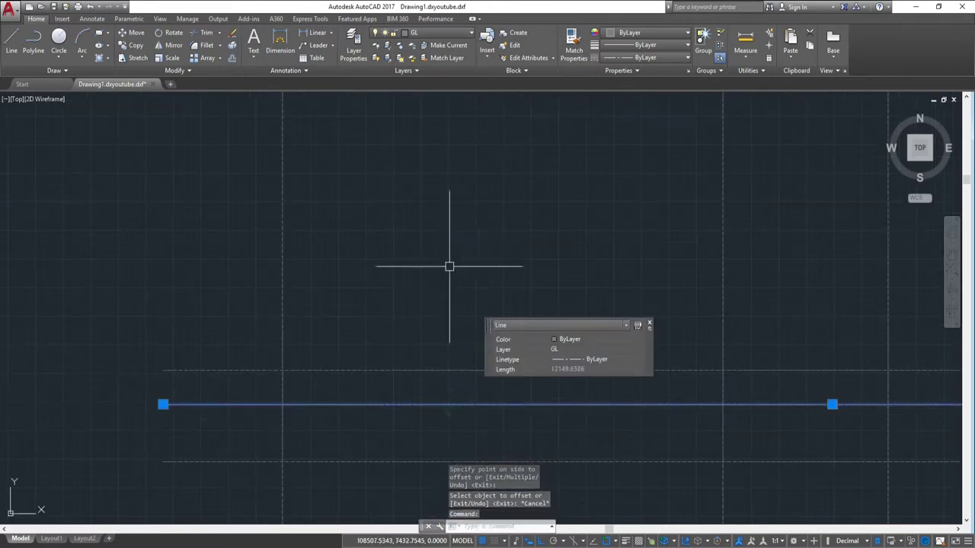
left_click(655, 36)
left_click(608, 139)
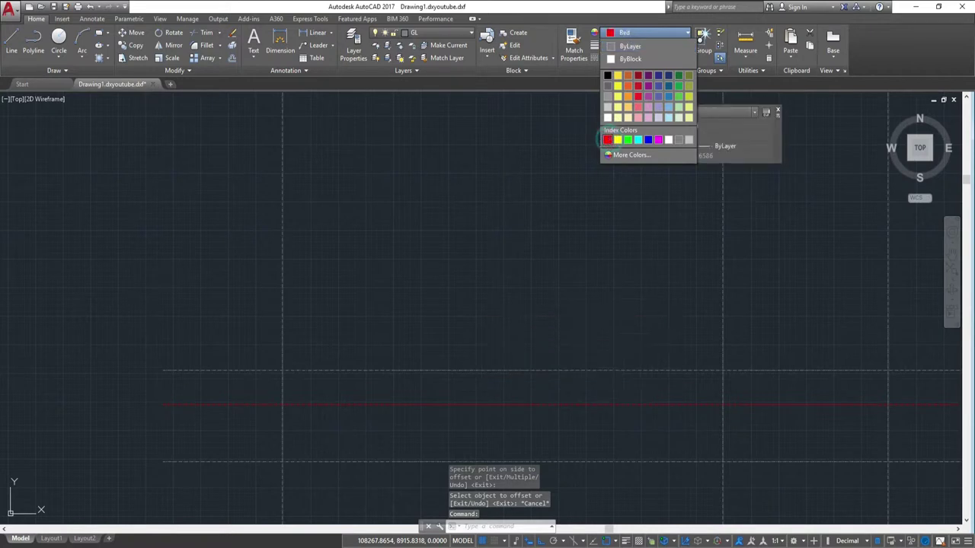
scroll(474, 233, "down", 3)
key("Escape")
middle_click_drag(474, 233, 507, 283)
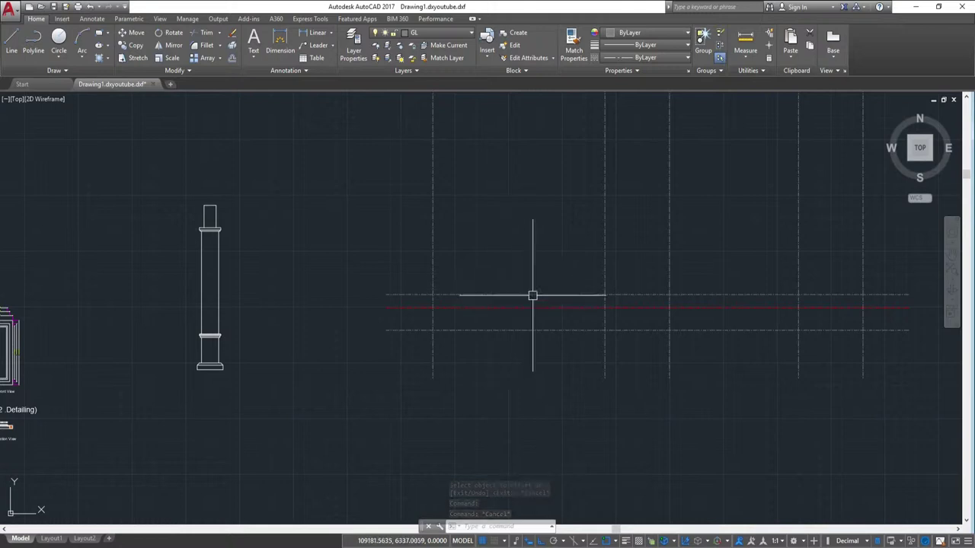
type("o")
Offset the red line 800 units upward to create a second red line.
key("Return")
type("800")
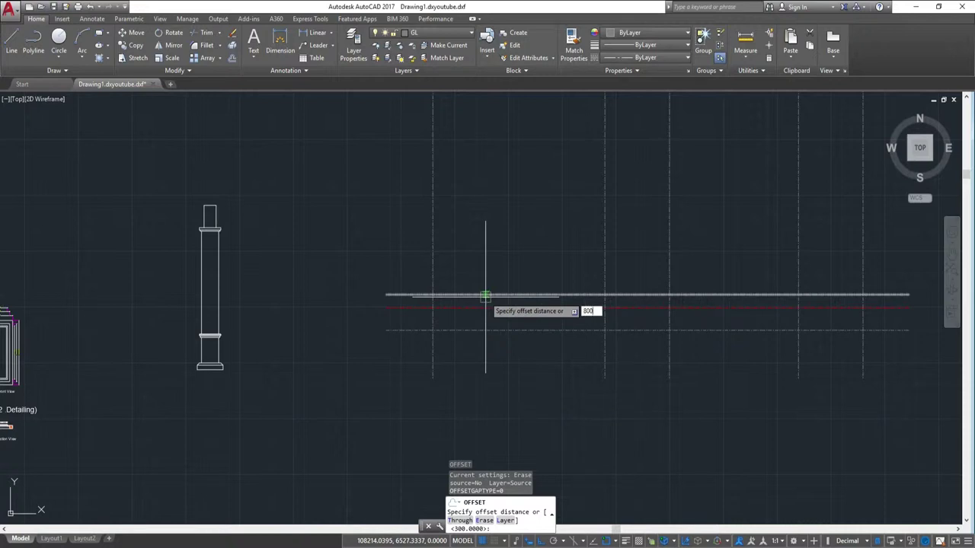
key("Return")
left_click(488, 295)
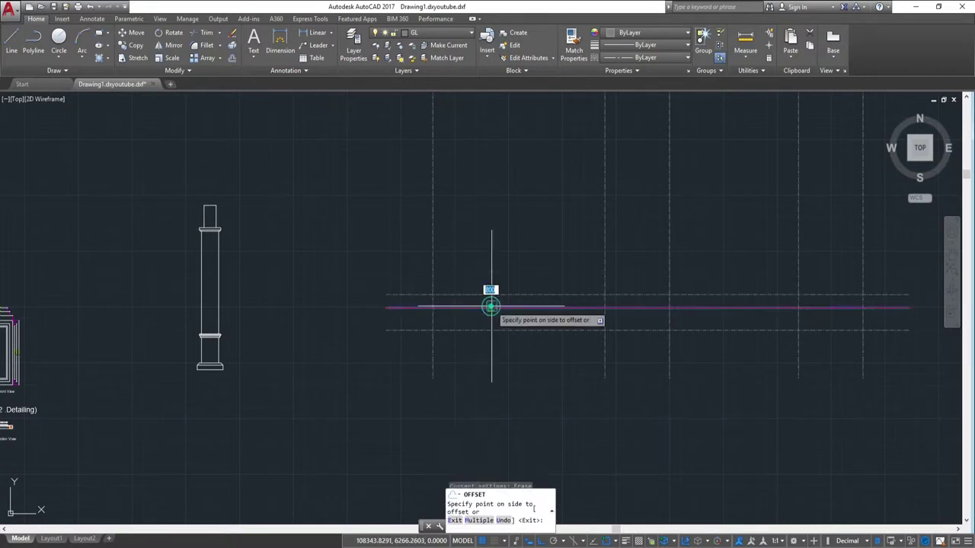
left_click(494, 166)
scroll(518, 221, "up", 3)
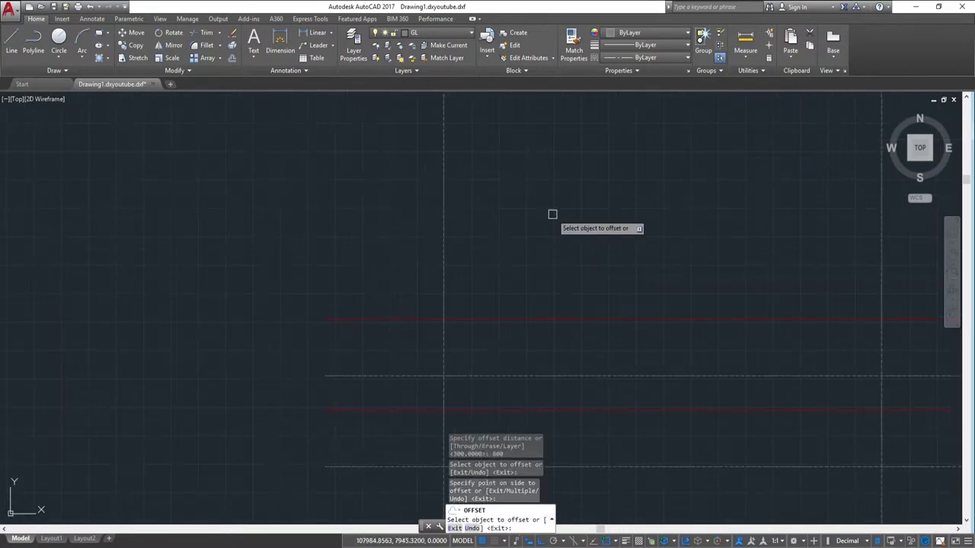
key("Escape")
type("ma")
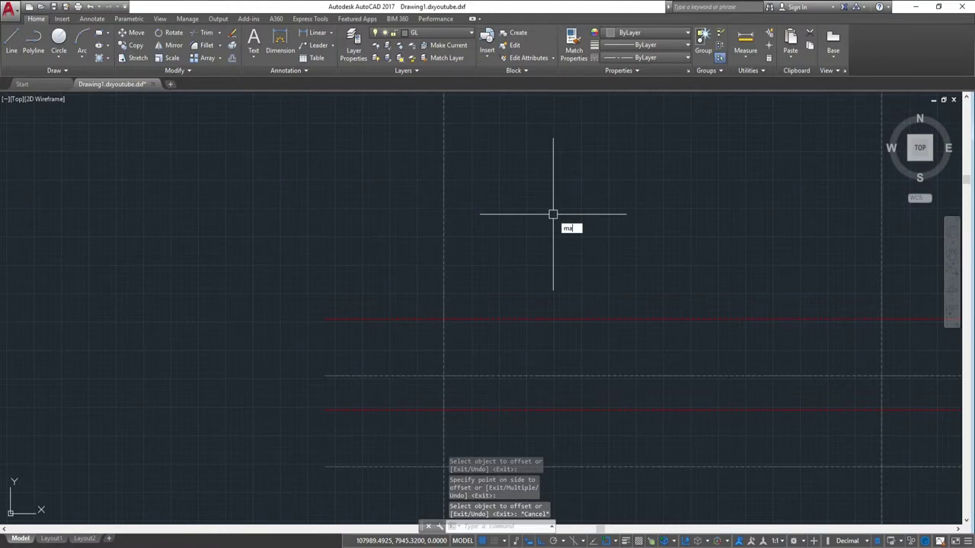
Match the red line's properties onto the dashed line and the lower line.
key("Return")
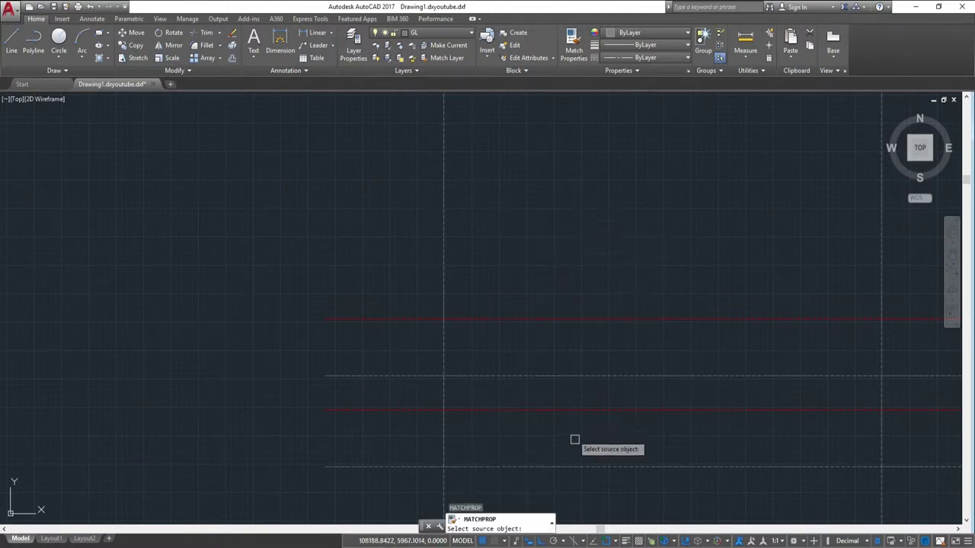
left_click(576, 409)
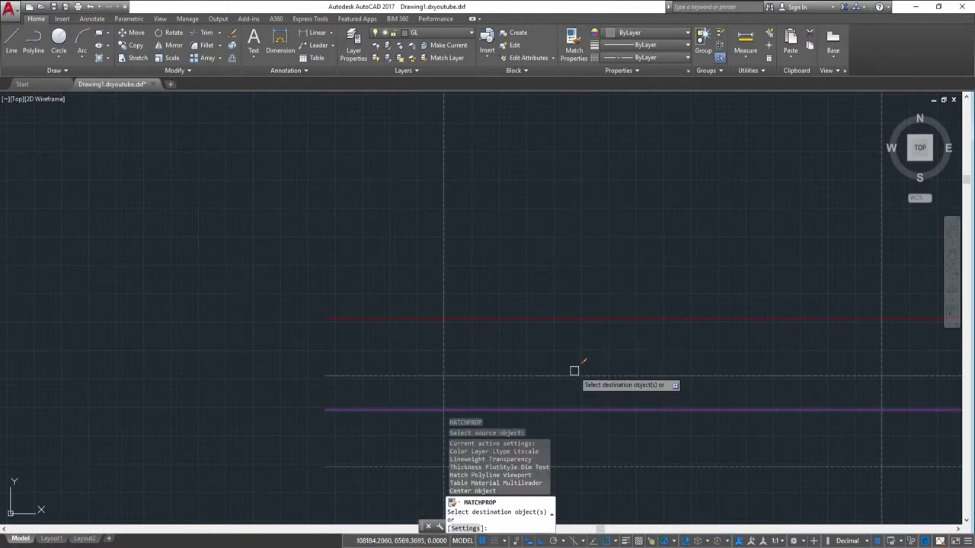
left_click(573, 375)
left_click(641, 466)
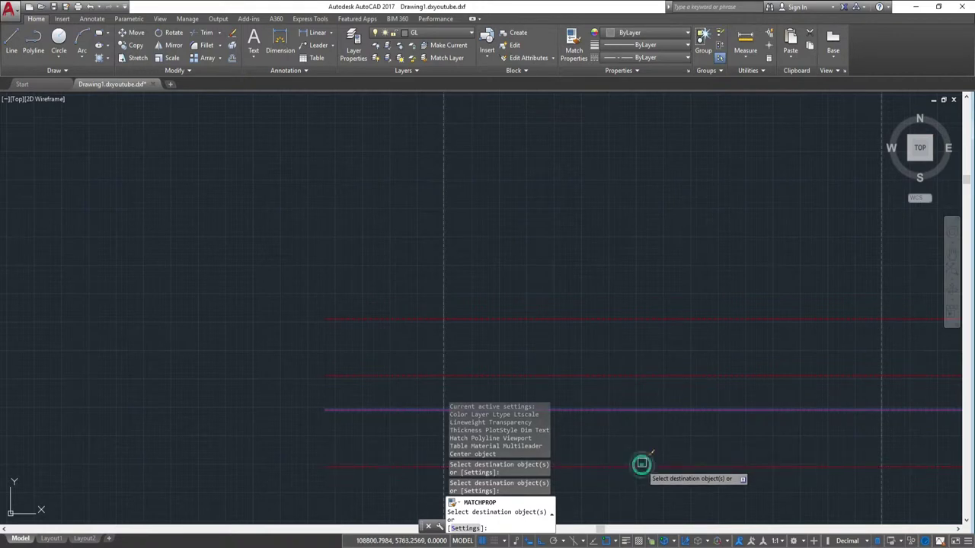
key("Escape")
Match a vertical grid line's grey dashed style onto the red lines with MA.
type("a")
key("Return")
left_click(448, 248)
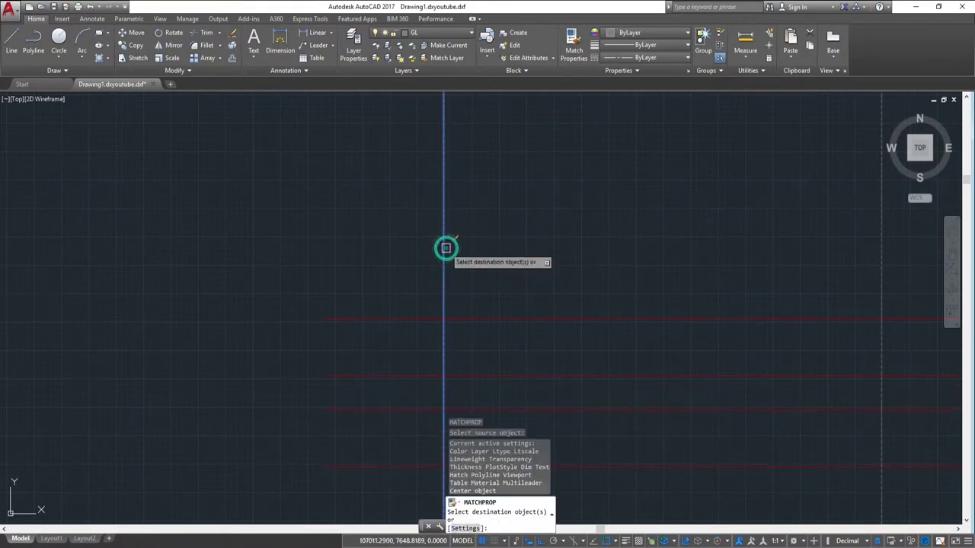
left_click(642, 488)
left_click(594, 274)
key("Return")
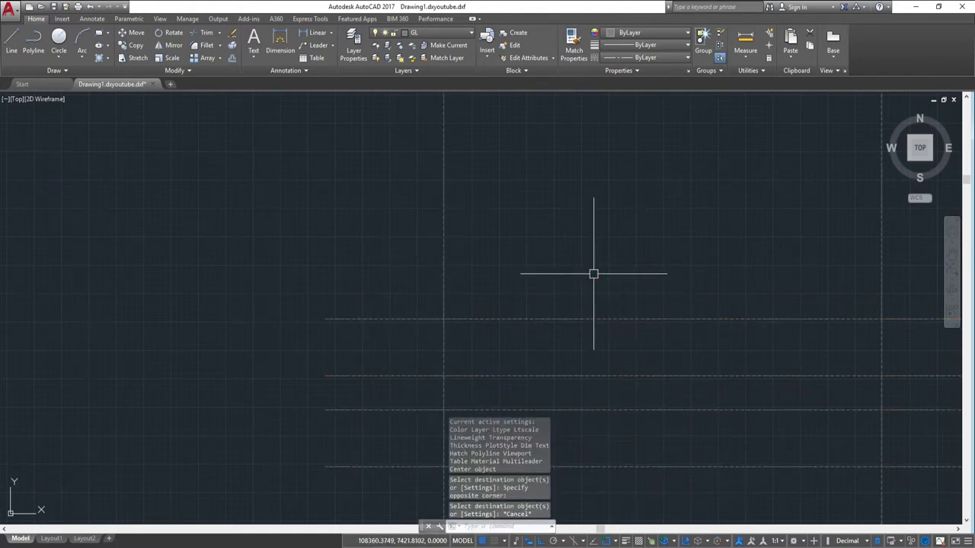
Offset the base grid line upward by 2100, 2465 and 2700 units.
key("Return")
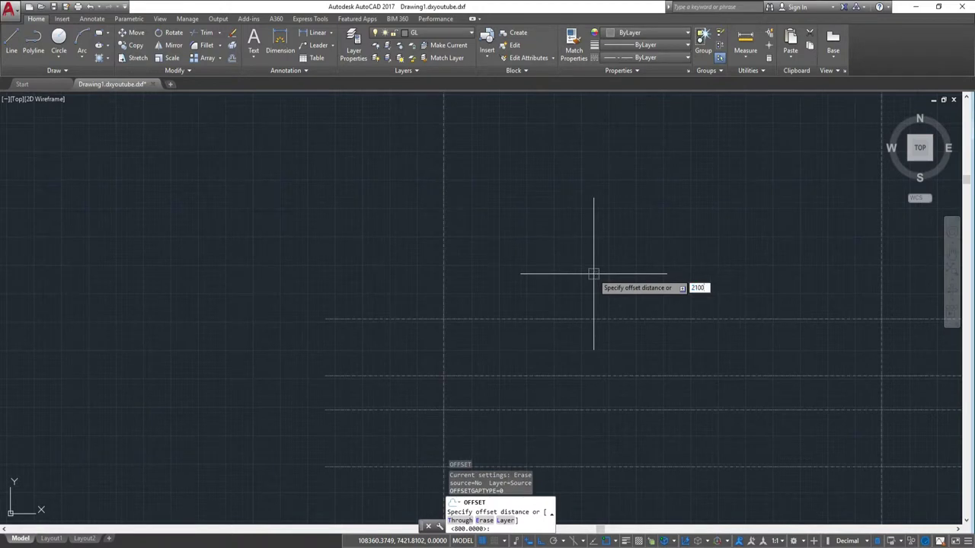
key("Return")
left_click(587, 410)
left_click(588, 220)
key("Escape")
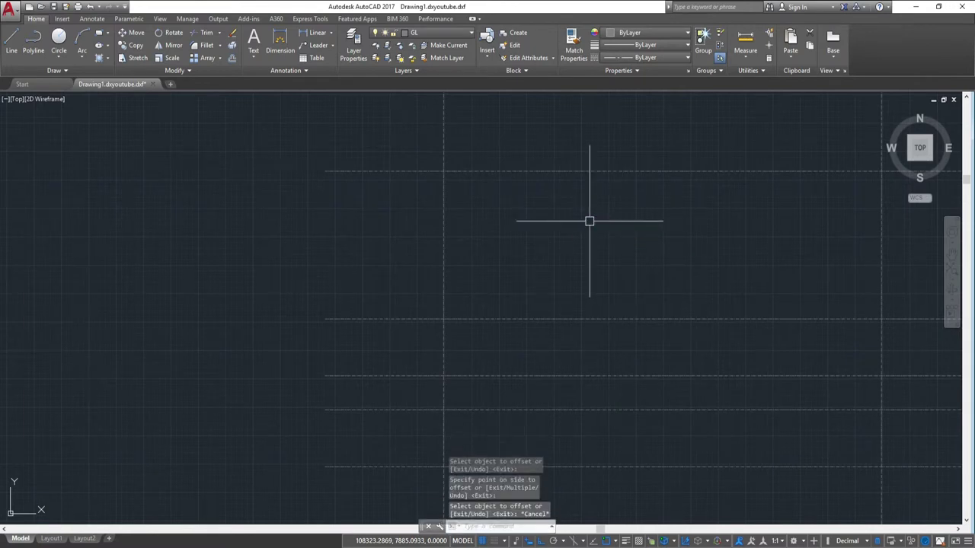
key("Return")
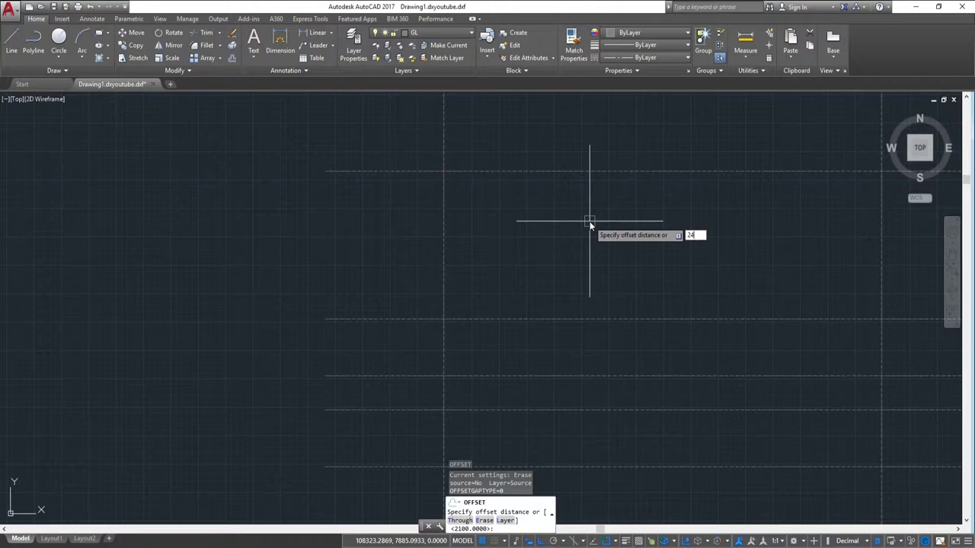
key("Return")
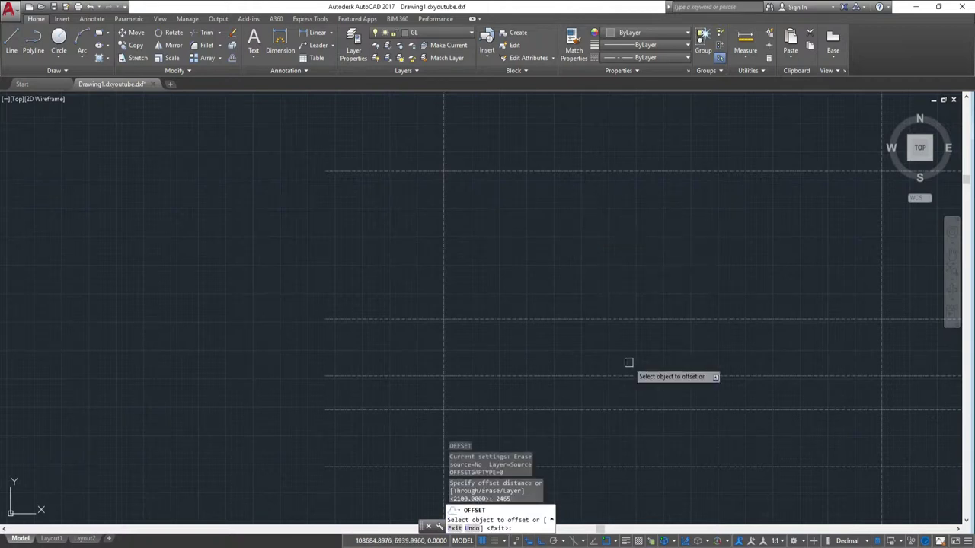
left_click(635, 412)
left_click(631, 180)
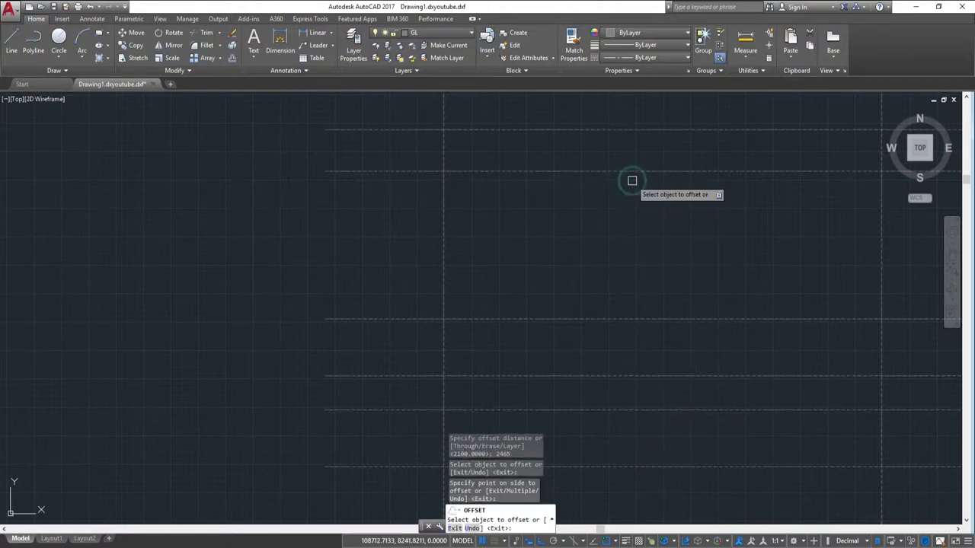
key("Escape")
key("Return")
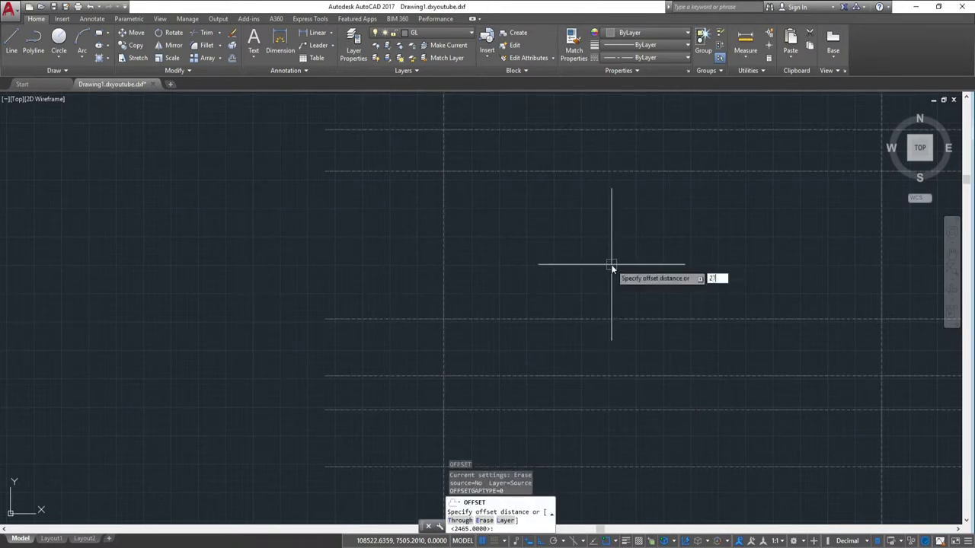
key("Return")
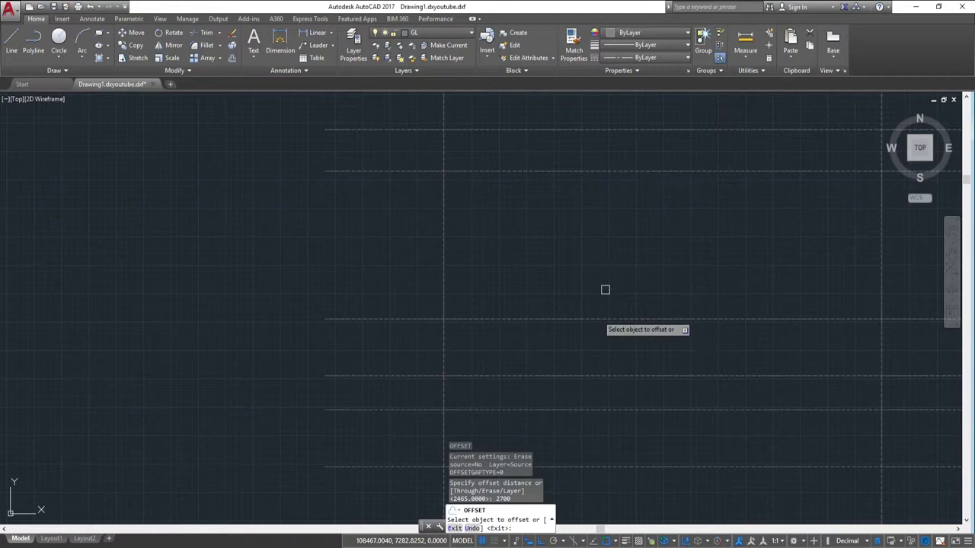
left_click(581, 410)
left_click(580, 252)
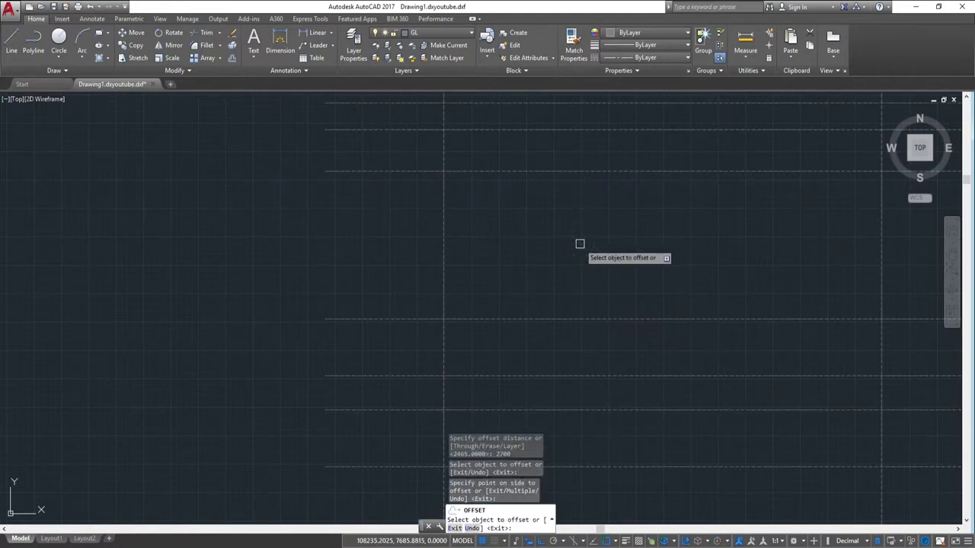
key("Escape")
Offset the base grid line upward by 3200, 5100 and 6300 units.
key("Return")
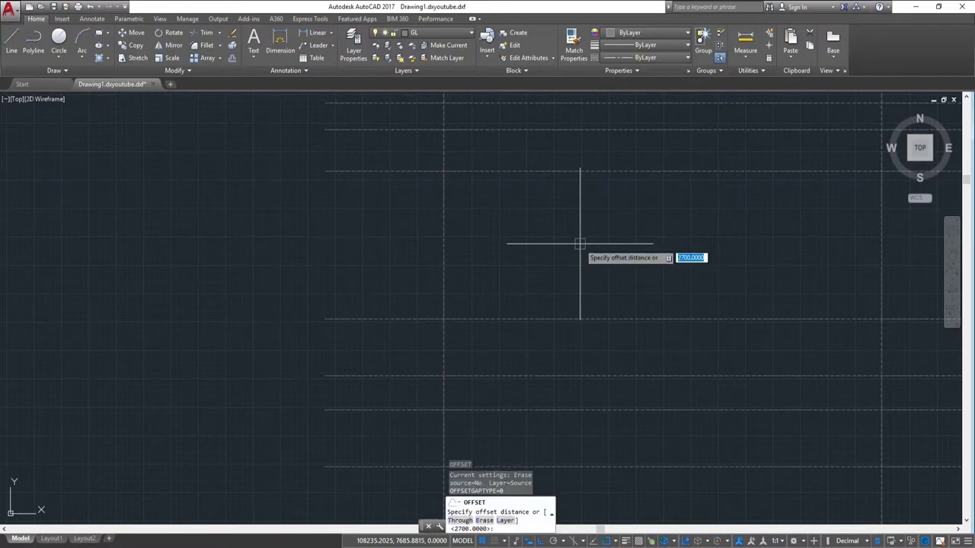
type("3200")
key("Return")
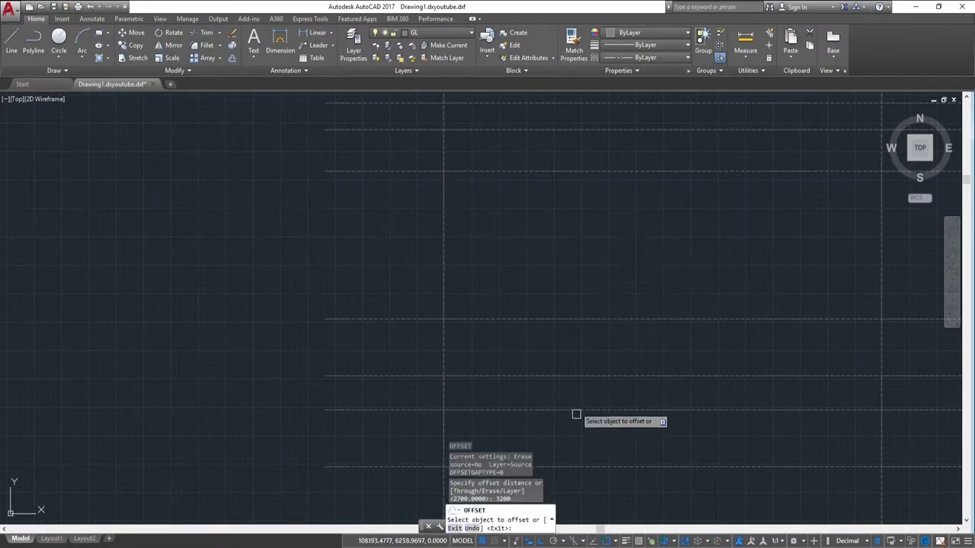
left_click(580, 410)
left_click(584, 243)
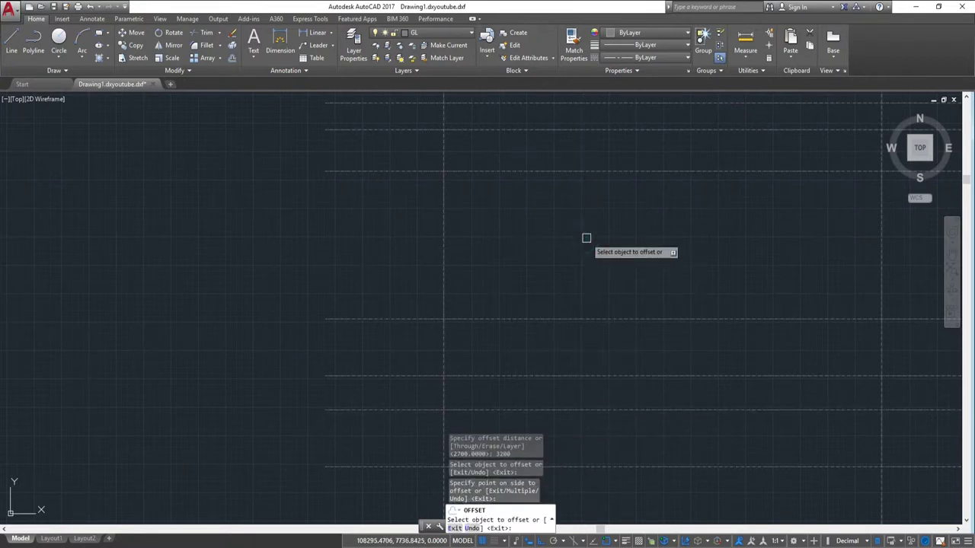
key("Escape")
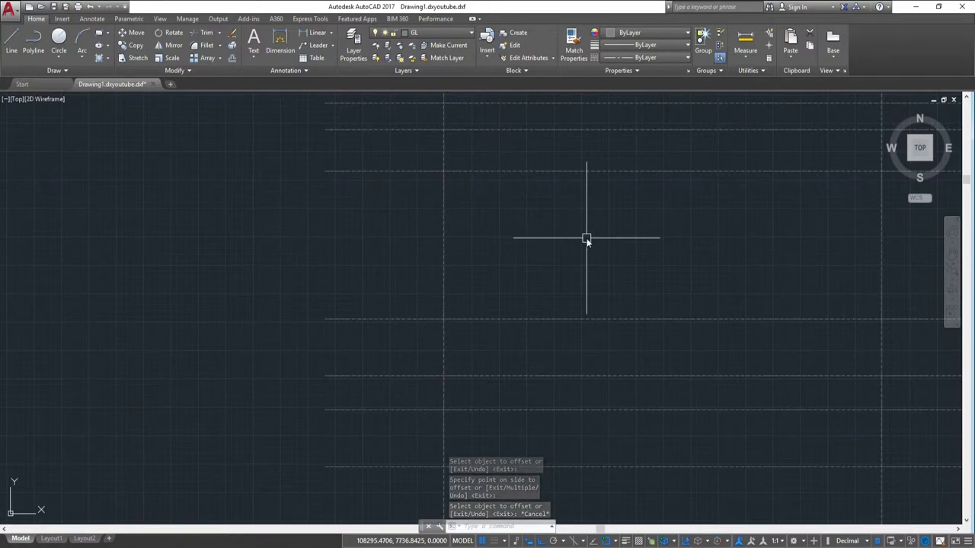
type("o")
key("Return")
type("5100")
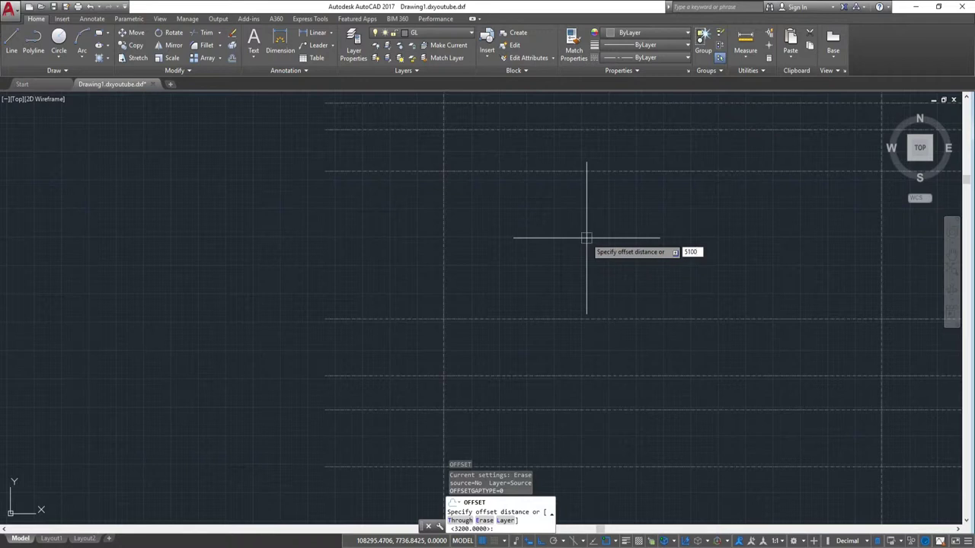
key("Return")
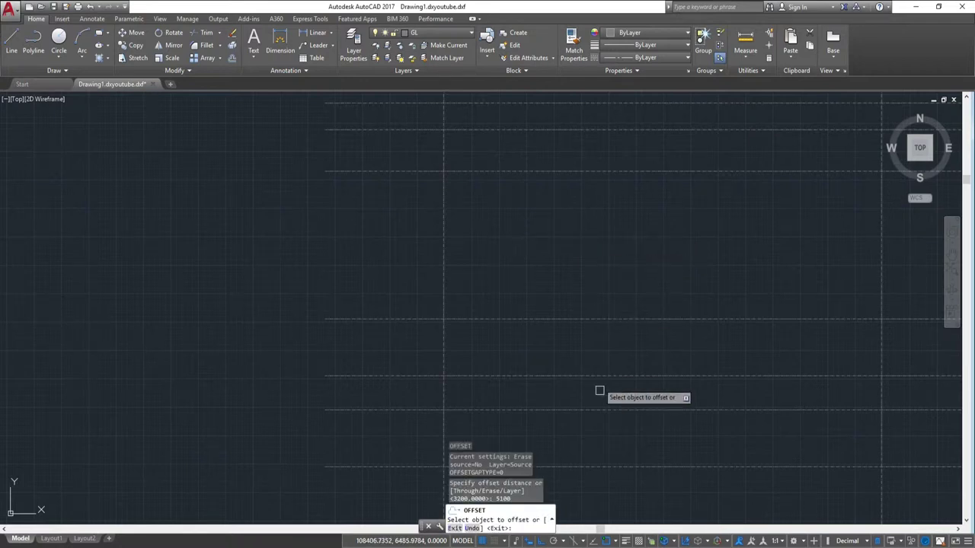
left_click(595, 410)
left_click(594, 229)
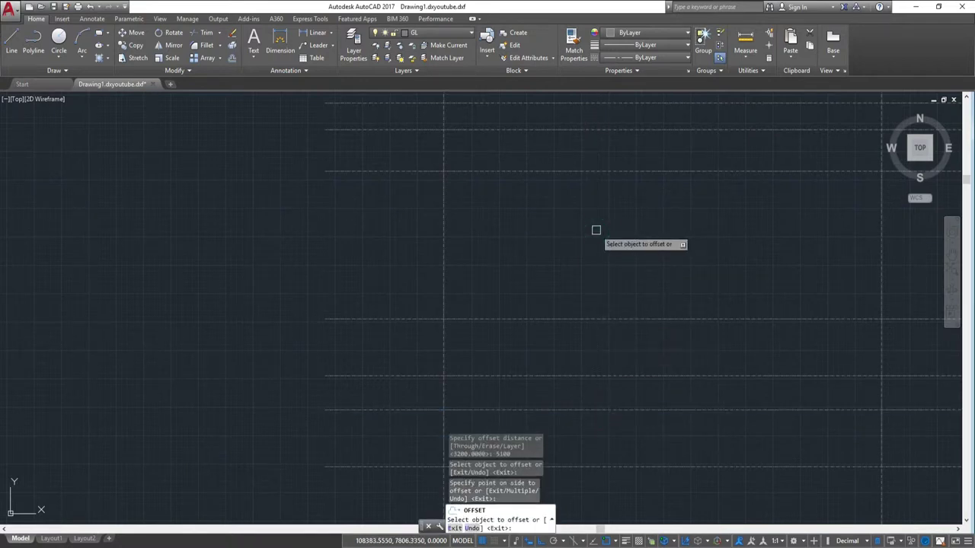
key("Escape")
key("Return")
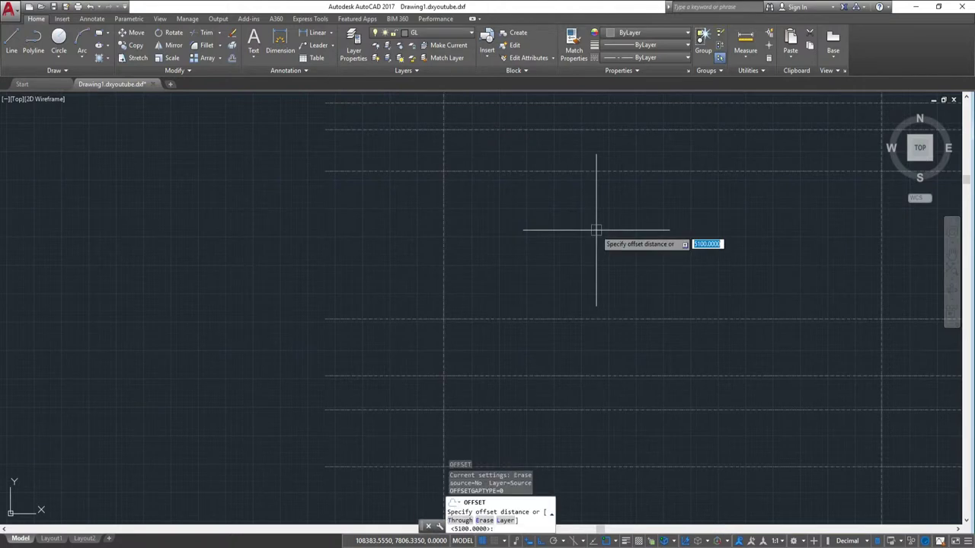
type("6300")
key("Return")
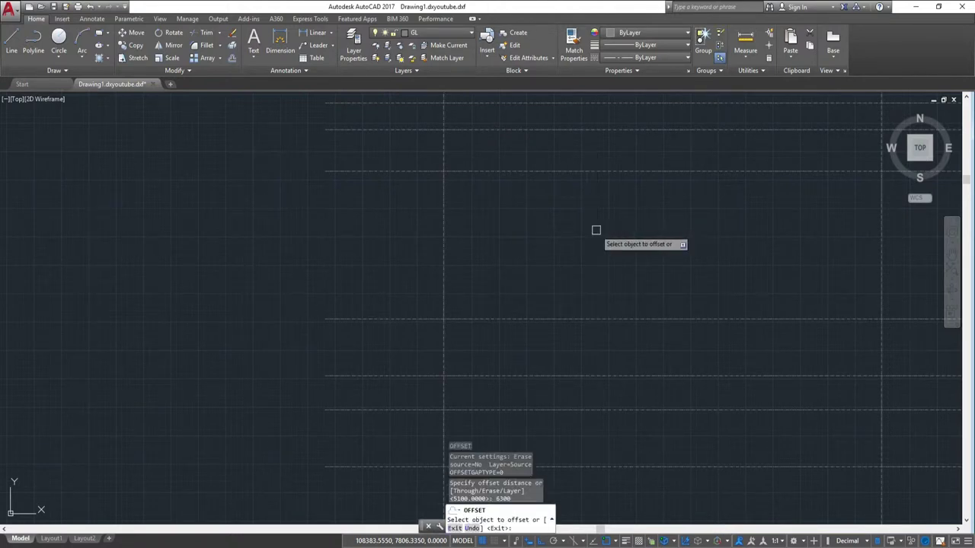
left_click(617, 410)
scroll(617, 354, "down", 2)
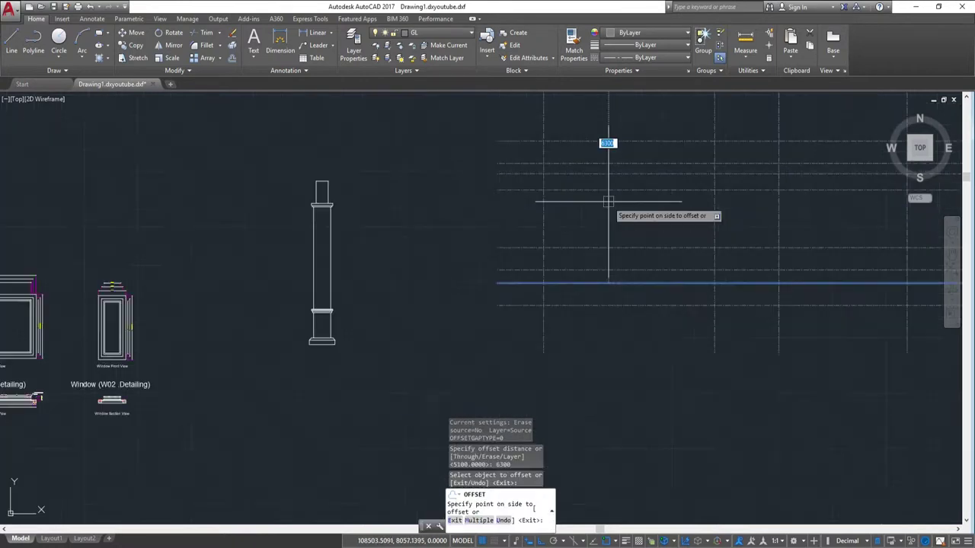
middle_click_drag(605, 206, 587, 318)
left_click(587, 229)
key("Escape")
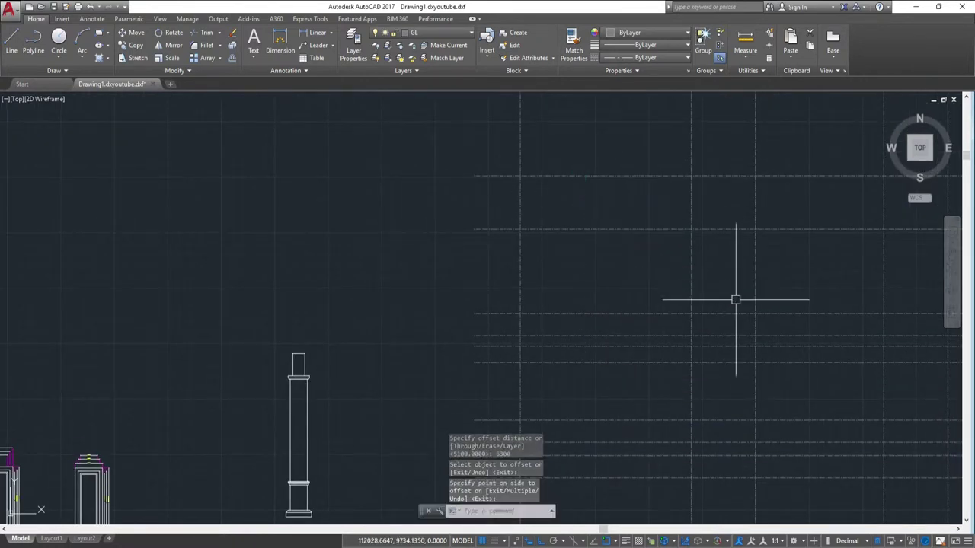
scroll(629, 289, "down", 5)
scroll(614, 303, "up", 5)
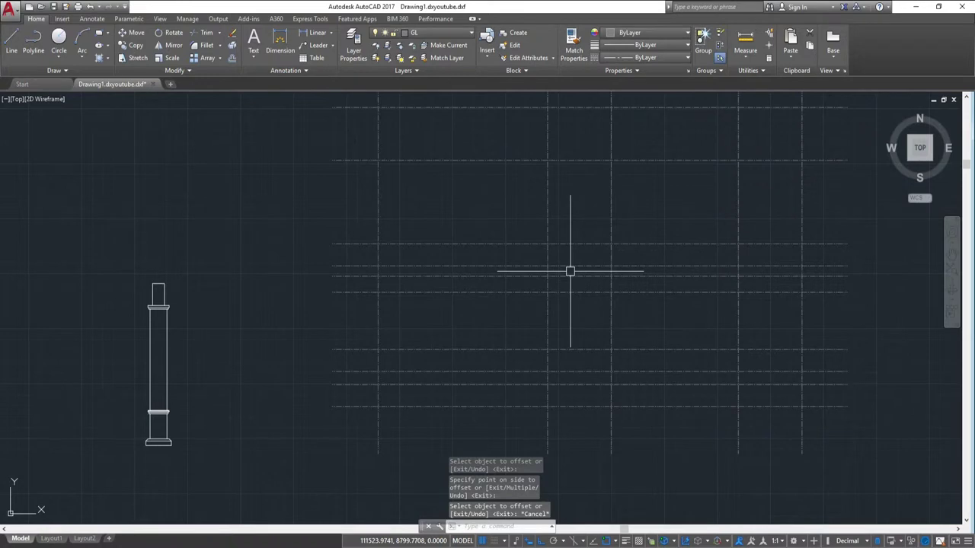
mouse_move(171, 448)
middle_mouse_down()
mouse_move(371, 385)
mouse_move(476, 394)
middle_mouse_up()
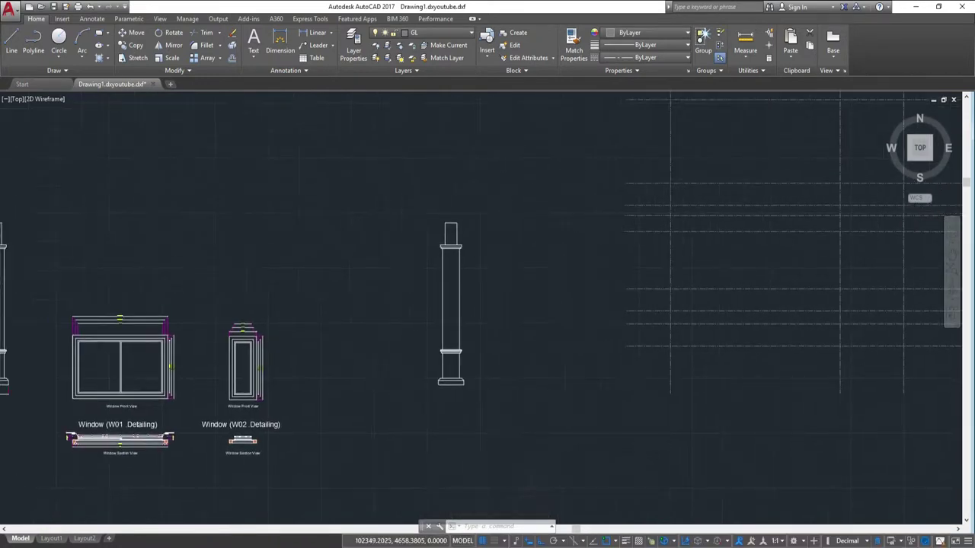
Crossing-select the column detail and copy it onto the first vertical grid line.
left_click(492, 402)
left_click(388, 201)
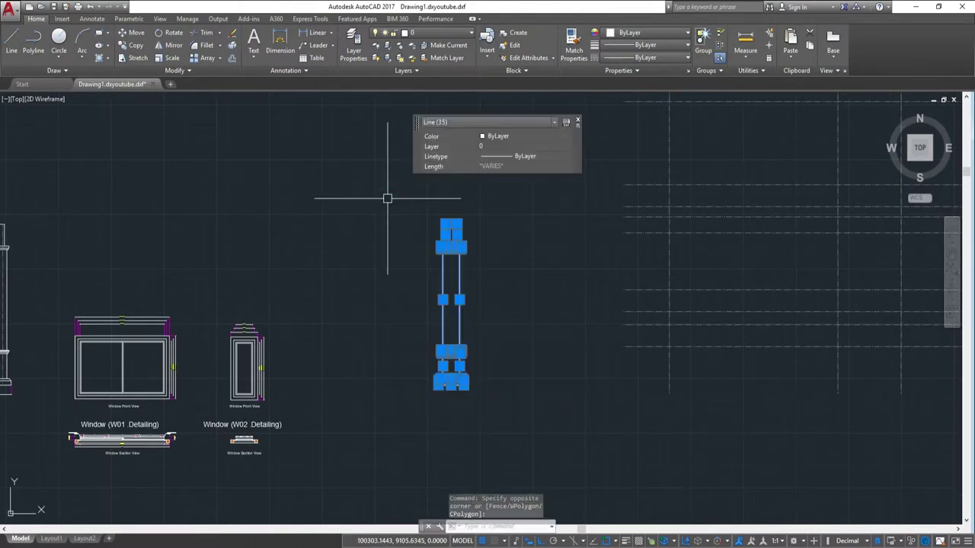
type("CO")
key("Return")
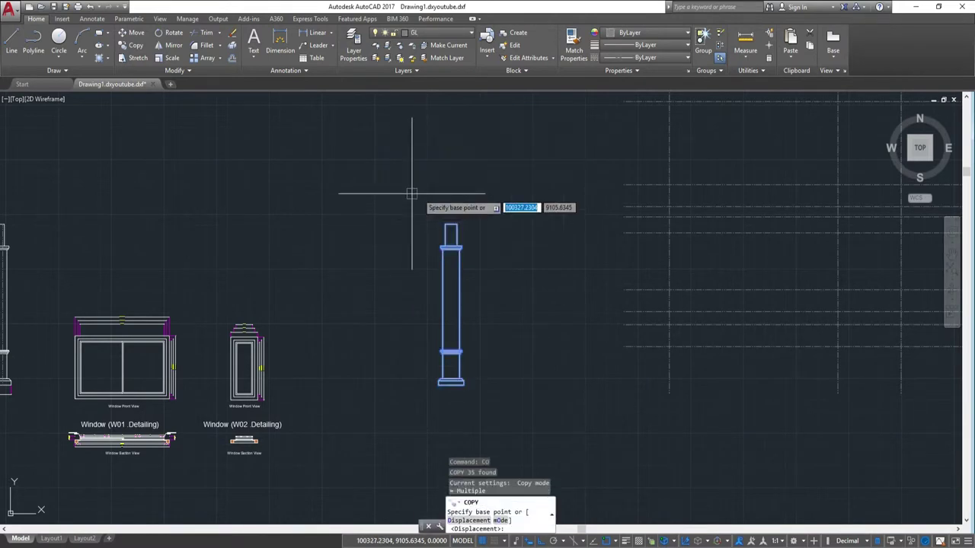
scroll(432, 297, "up", 3)
middle_click_drag(488, 429, 494, 217)
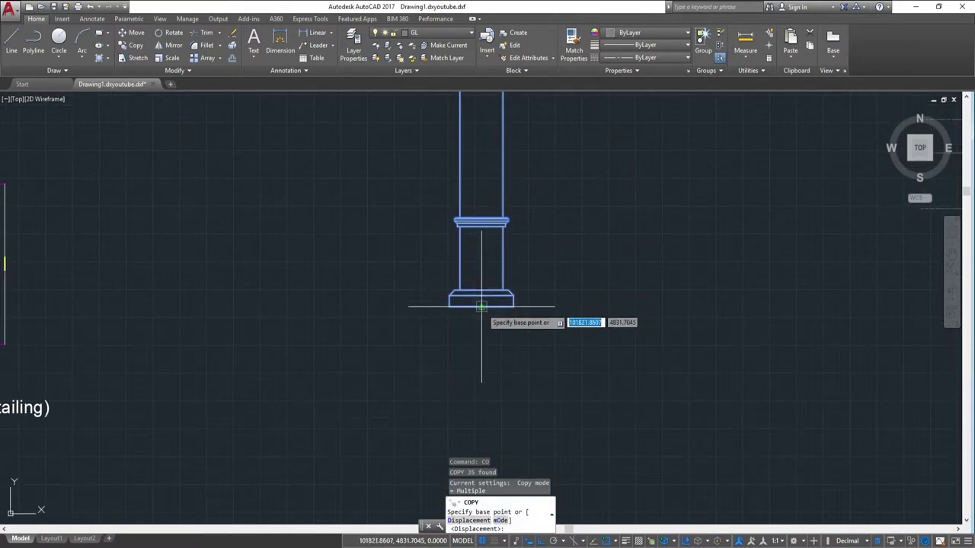
middle_click_drag(651, 272, 402, 341)
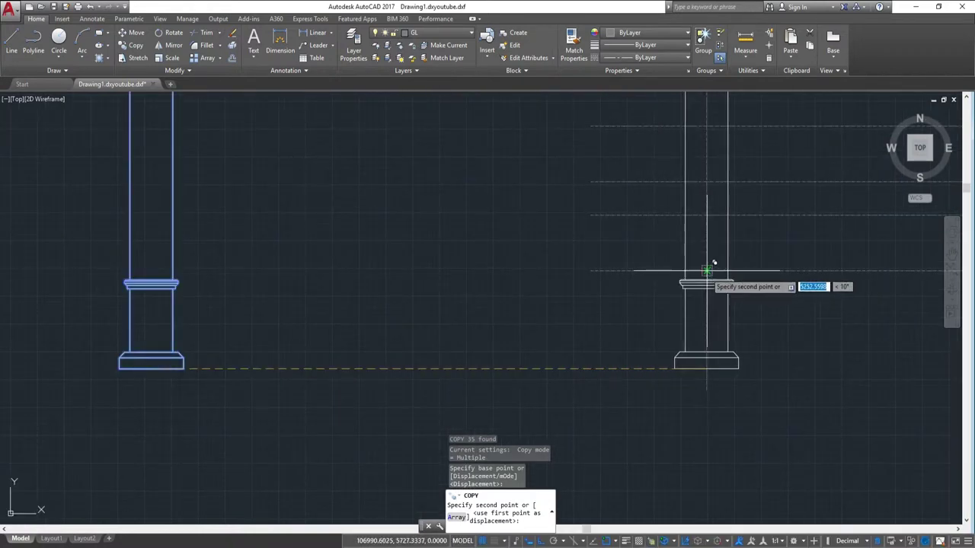
left_click(708, 270)
Place further column copies on the remaining vertical grid lines, bases at grid levels.
scroll(548, 293, "down", 5)
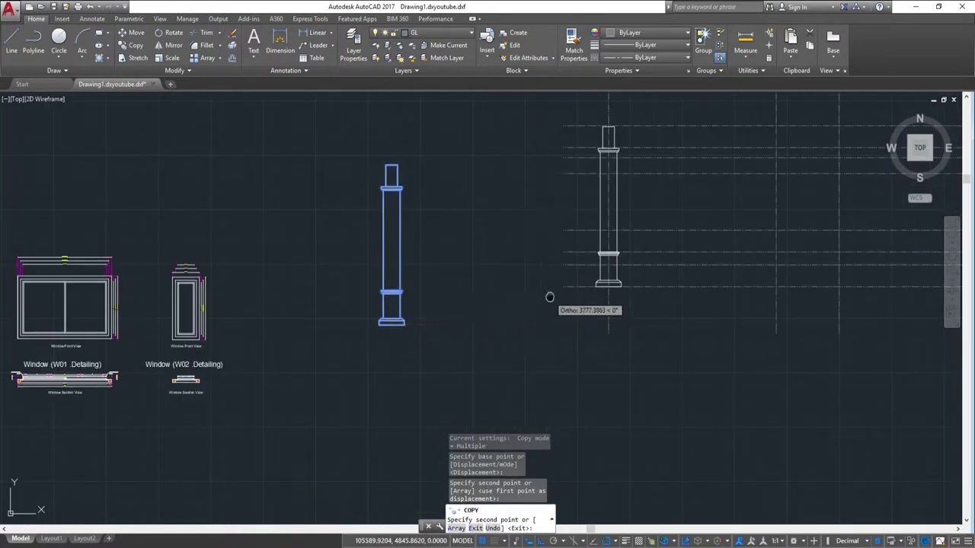
scroll(550, 298, "up", 2)
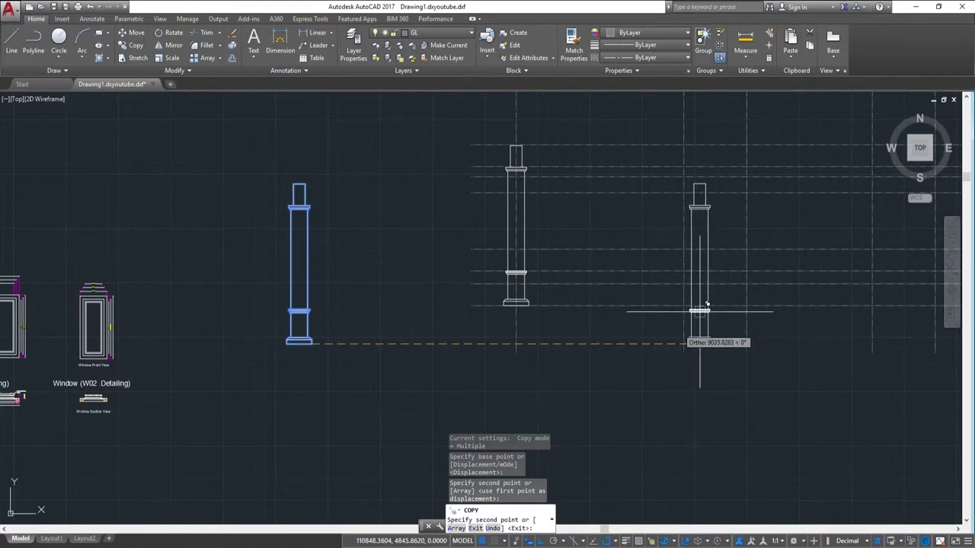
scroll(718, 283, "up", 5)
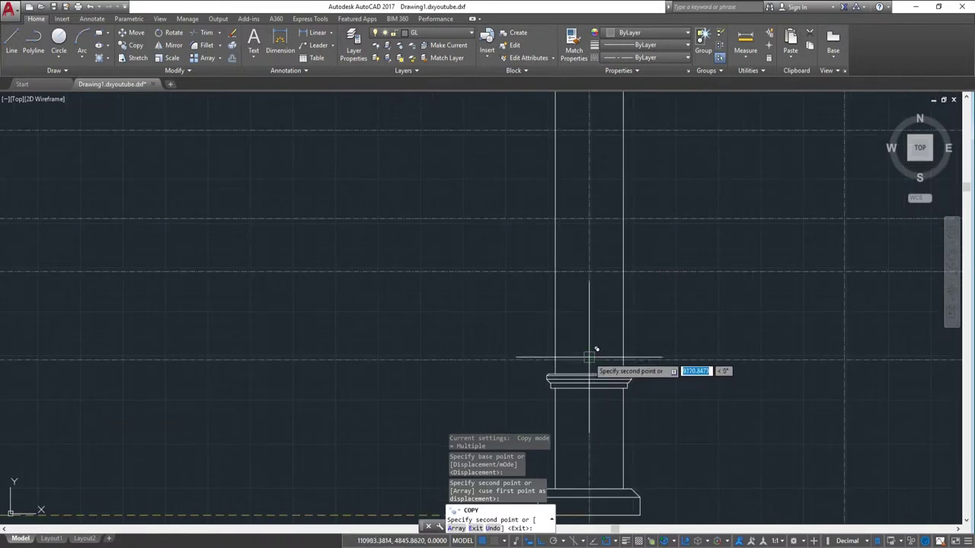
left_click(591, 363)
scroll(594, 358, "down", 3)
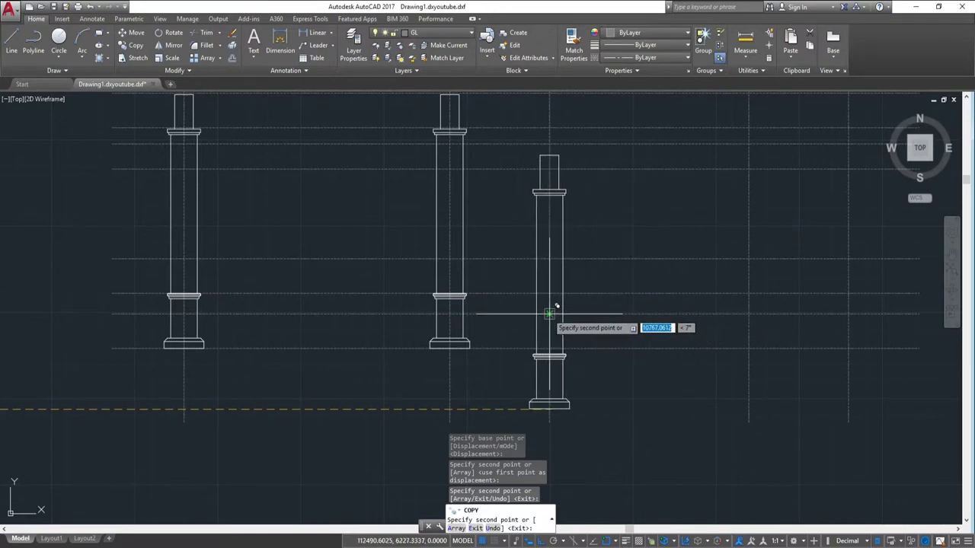
left_click(548, 314)
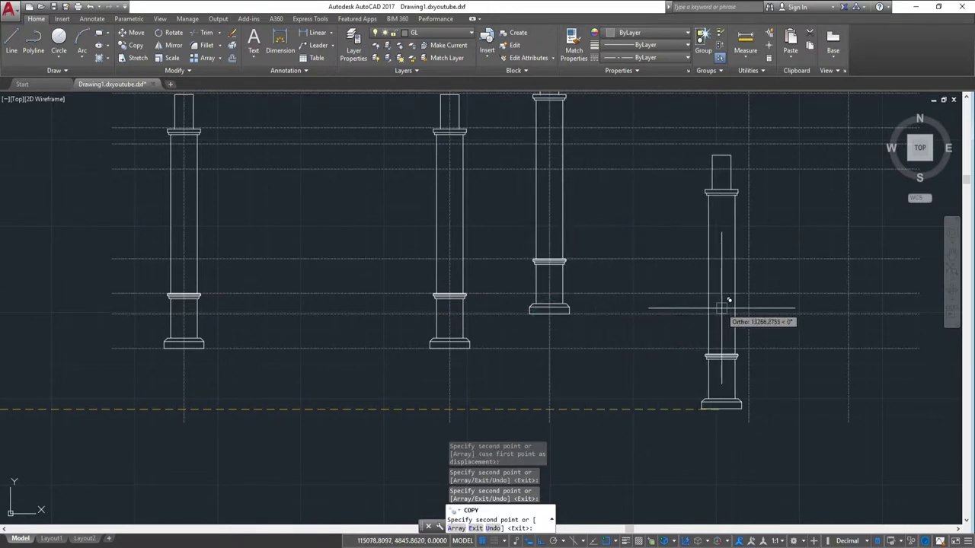
scroll(721, 308, "down", 2)
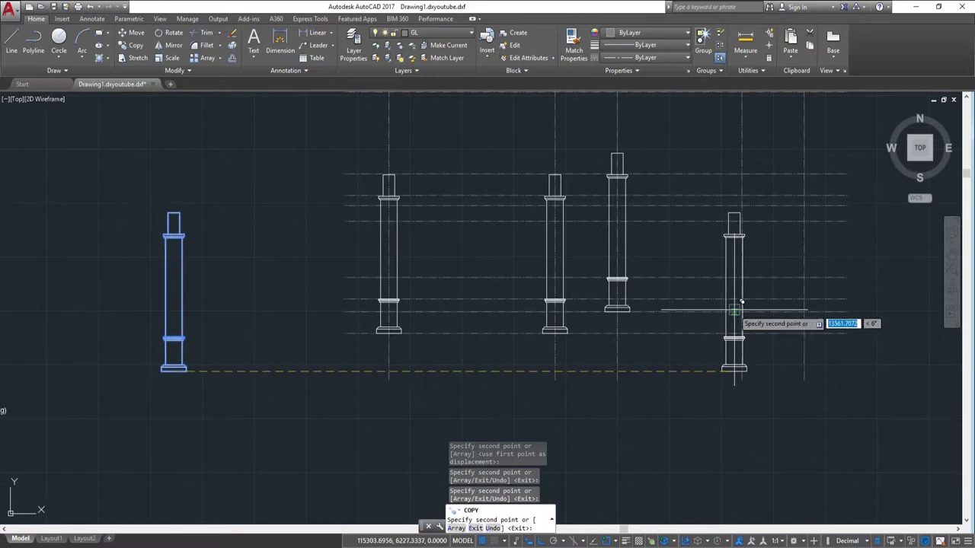
scroll(736, 314, "up", 2)
scroll(736, 316, "up", 2)
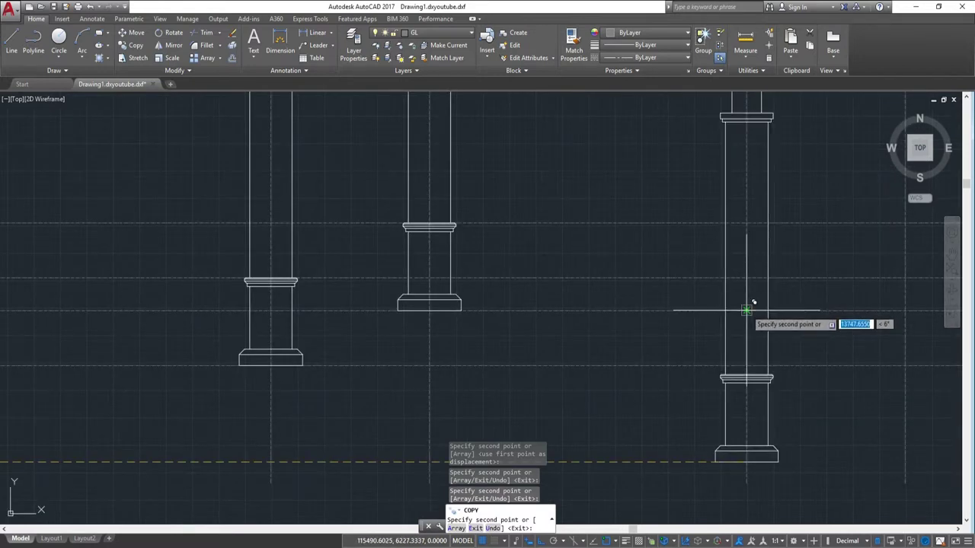
scroll(751, 305, "down", 2)
scroll(772, 305, "down", 2)
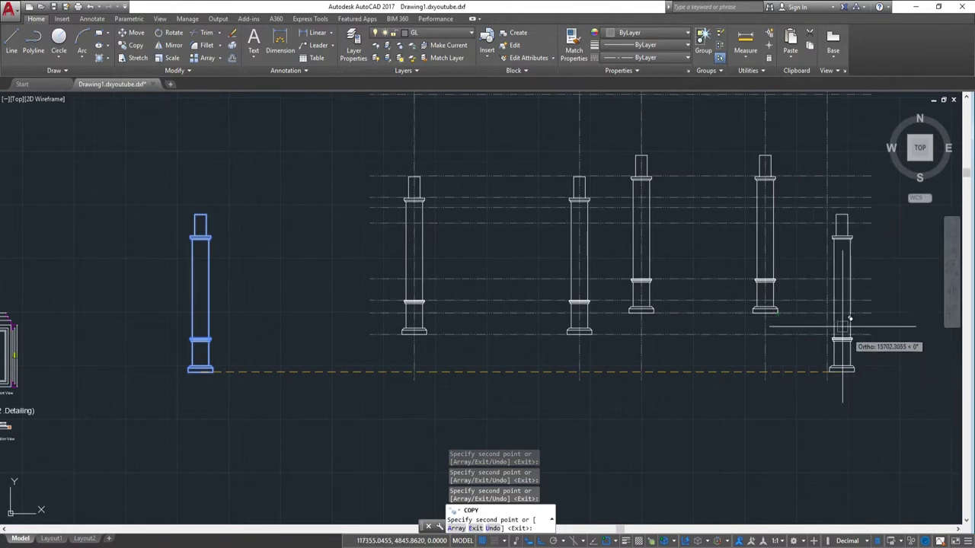
scroll(845, 320, "up", 4)
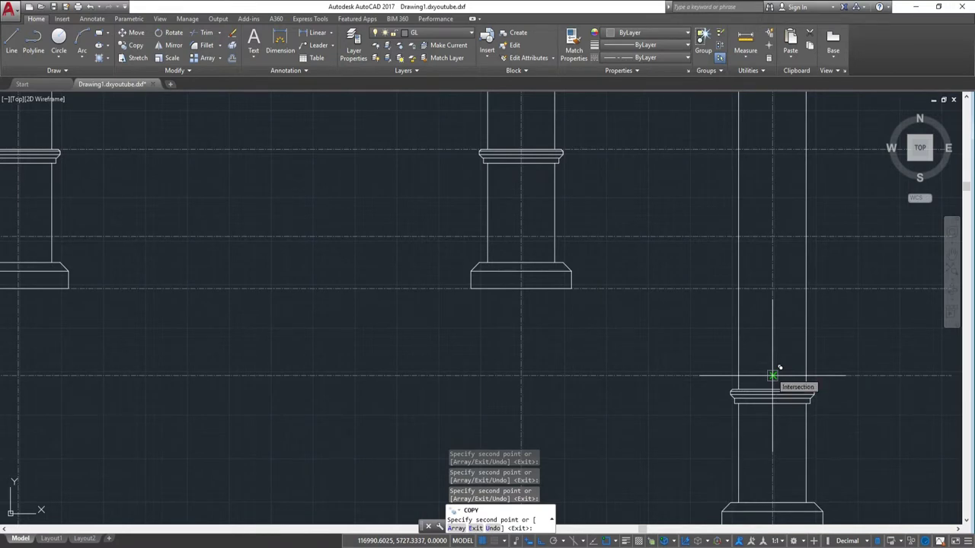
scroll(774, 379, "down", 3)
scroll(731, 373, "down", 2)
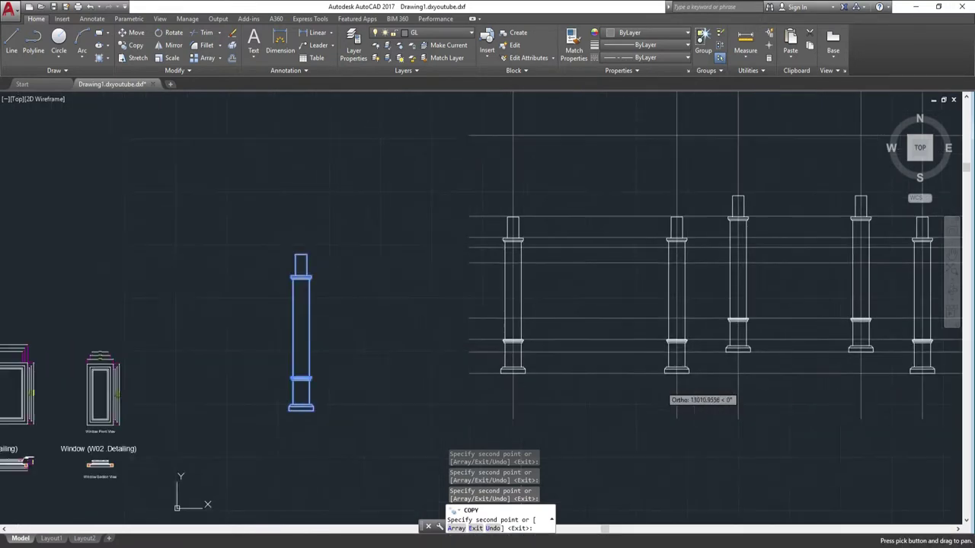
key("Escape")
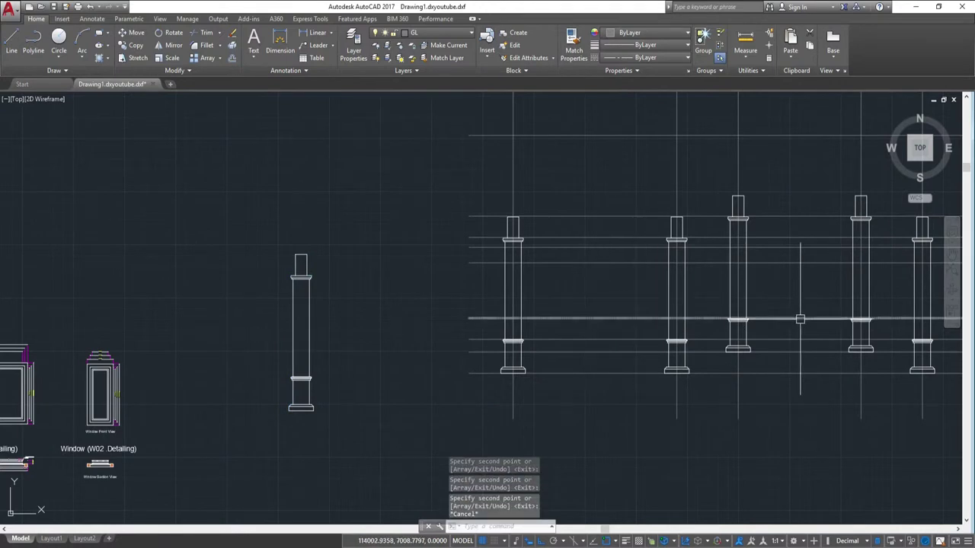
scroll(685, 328, "down", 2)
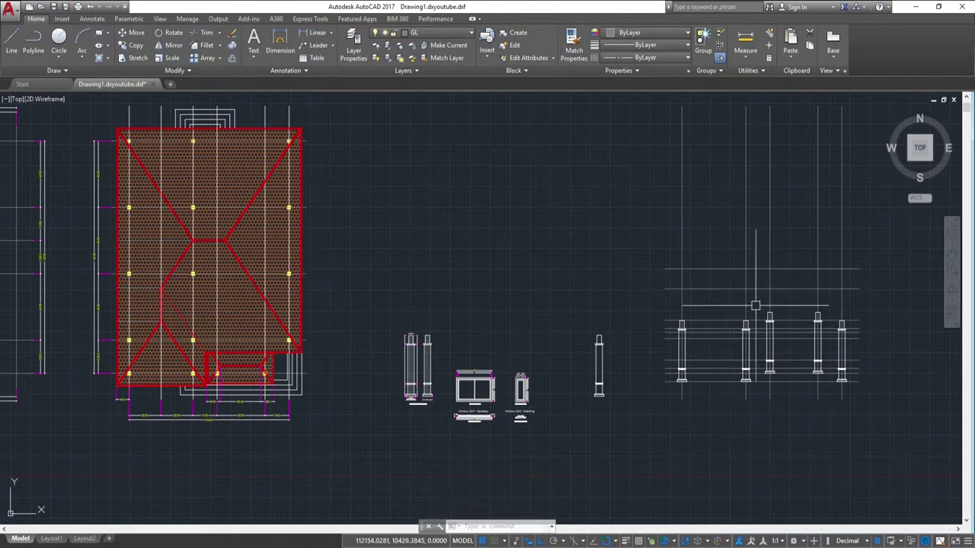
scroll(681, 373, "up", 2)
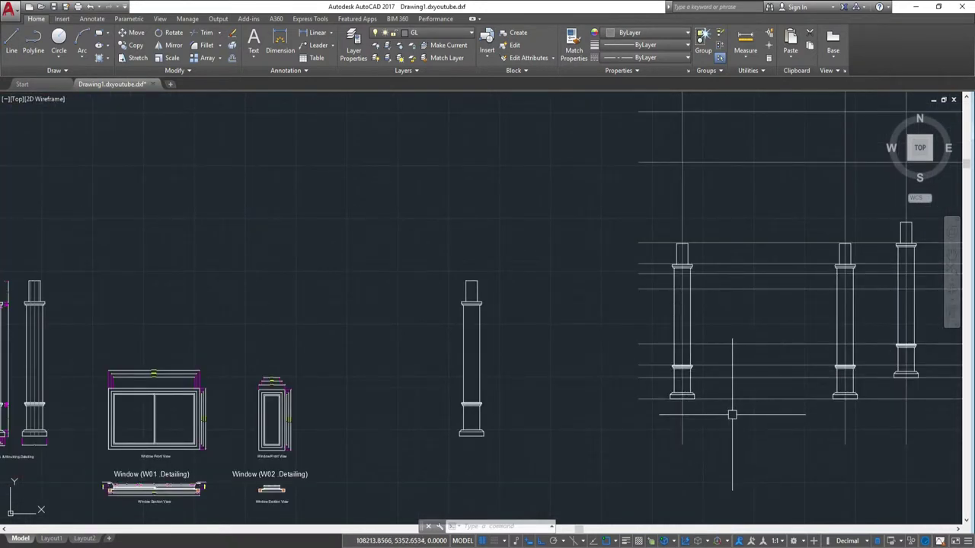
scroll(727, 403, "up", 2)
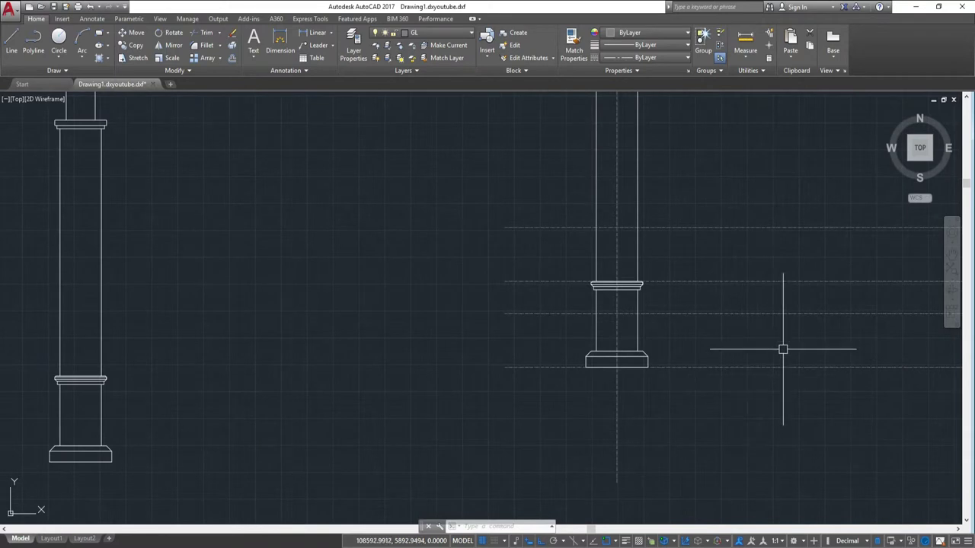
scroll(762, 362, "down", 3)
scroll(698, 389, "down", 2)
scroll(698, 390, "up", 4)
scroll(698, 389, "down", 2)
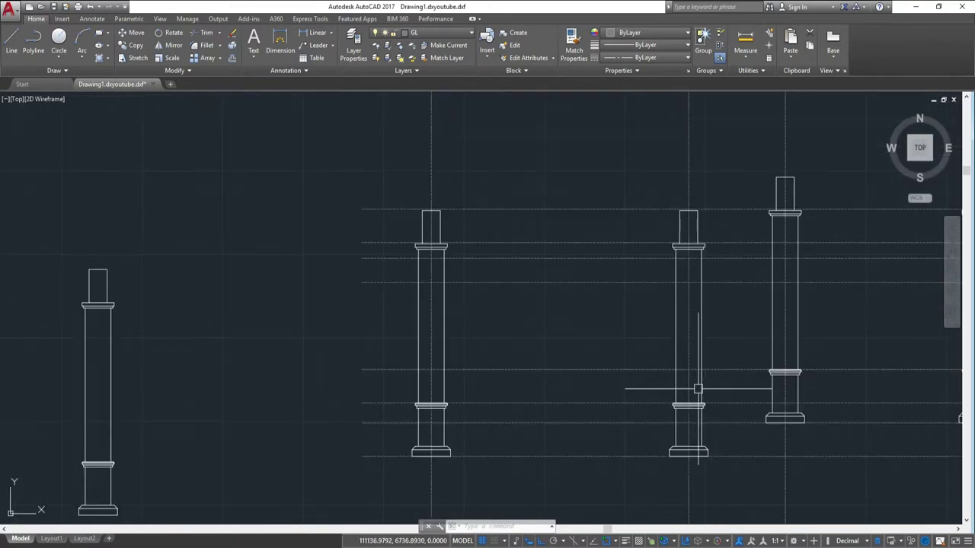
scroll(698, 389, "down", 2)
key("Escape")
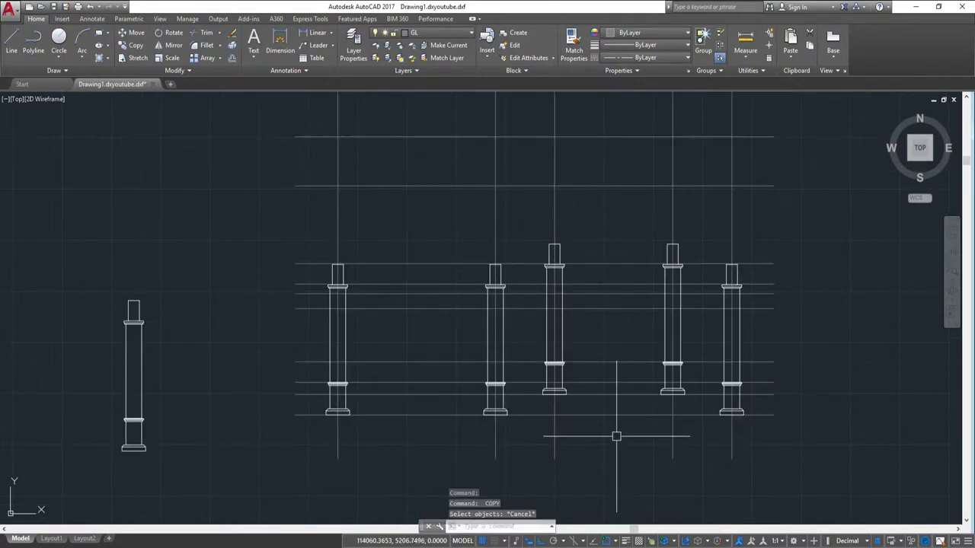
scroll(616, 434, "up", 1)
scroll(636, 415, "up", 4)
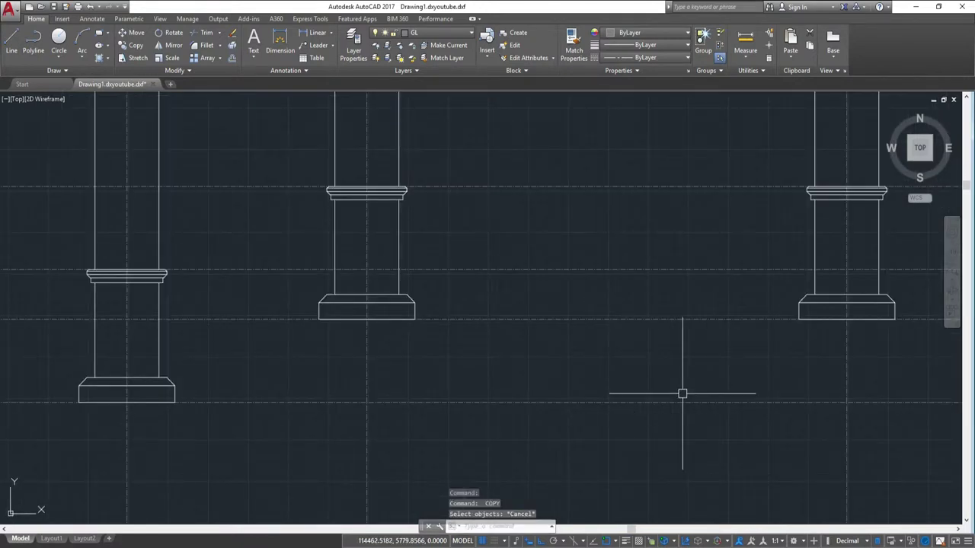
type("ma")
Start matching properties from the column's edge line, then cancel it.
key("Return")
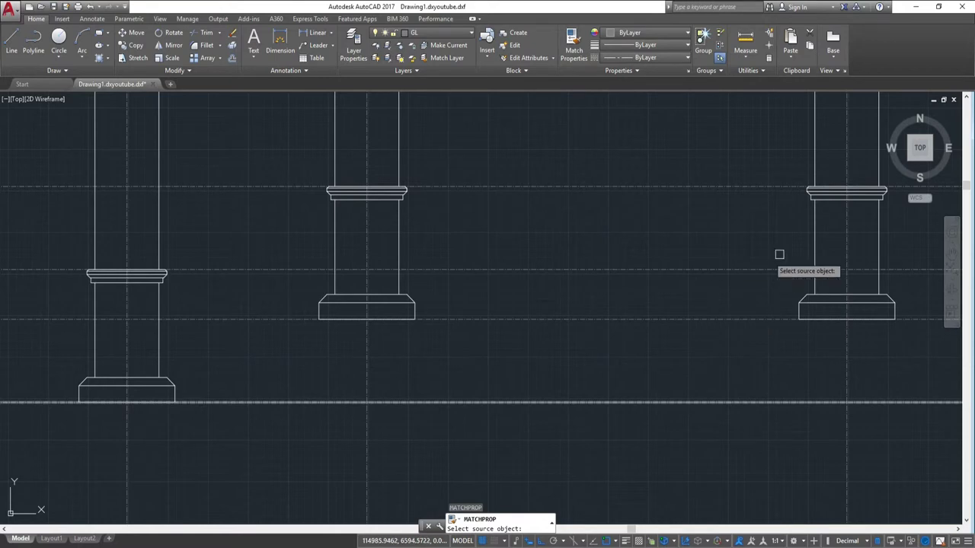
left_click(813, 243)
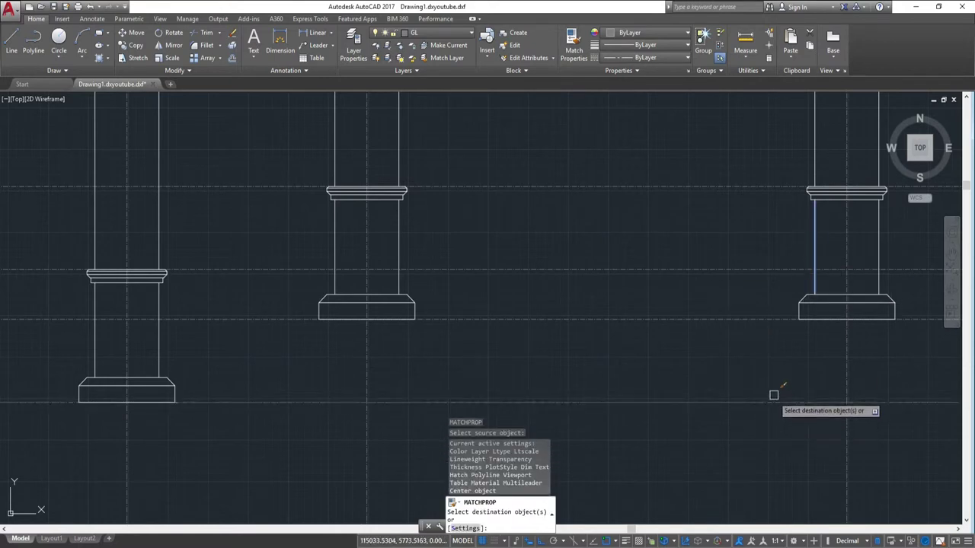
scroll(771, 402, "down", 3)
key("Escape")
scroll(655, 452, "up", 4)
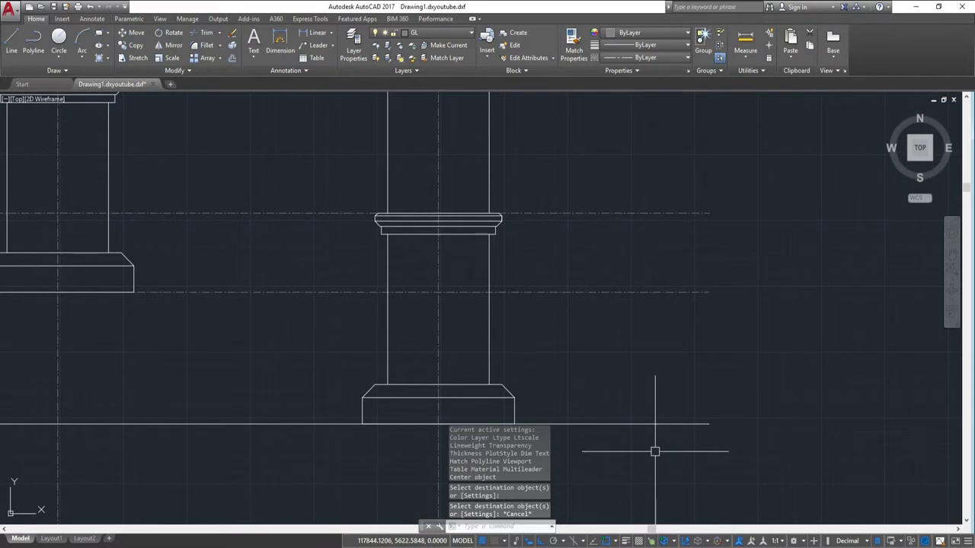
type("o")
Offset the ground line 50 units upward to create the plinth line.
key("Return")
type("50")
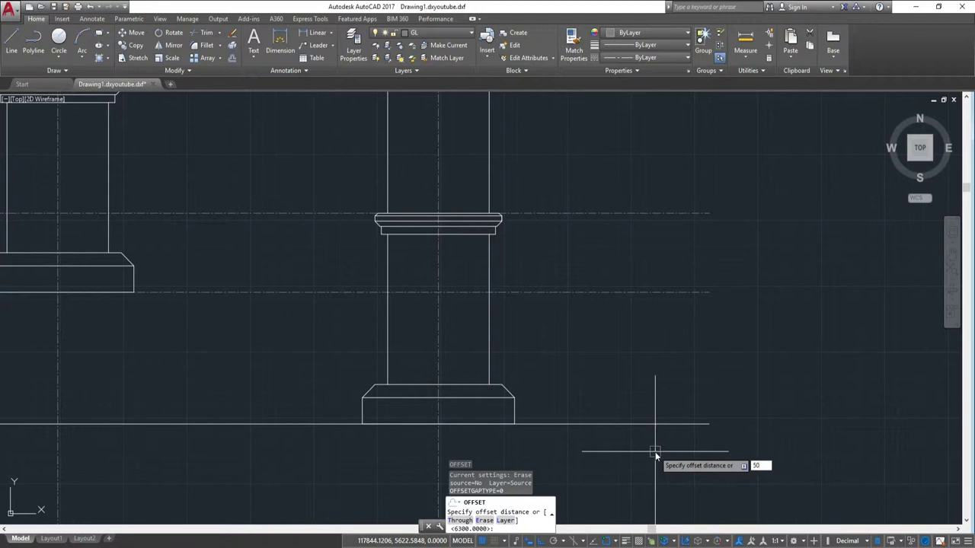
key("Return")
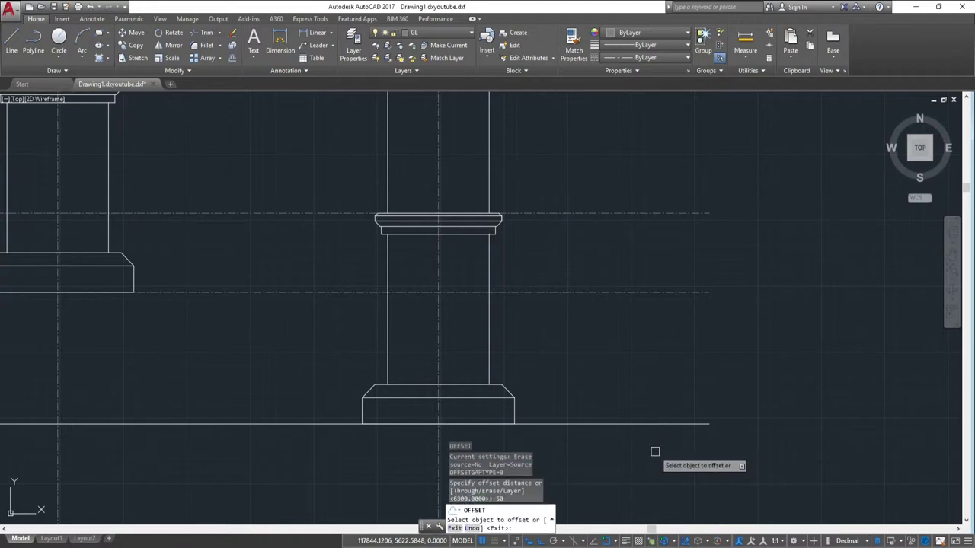
left_click(649, 424)
left_click(638, 376)
scroll(594, 379, "down", 4)
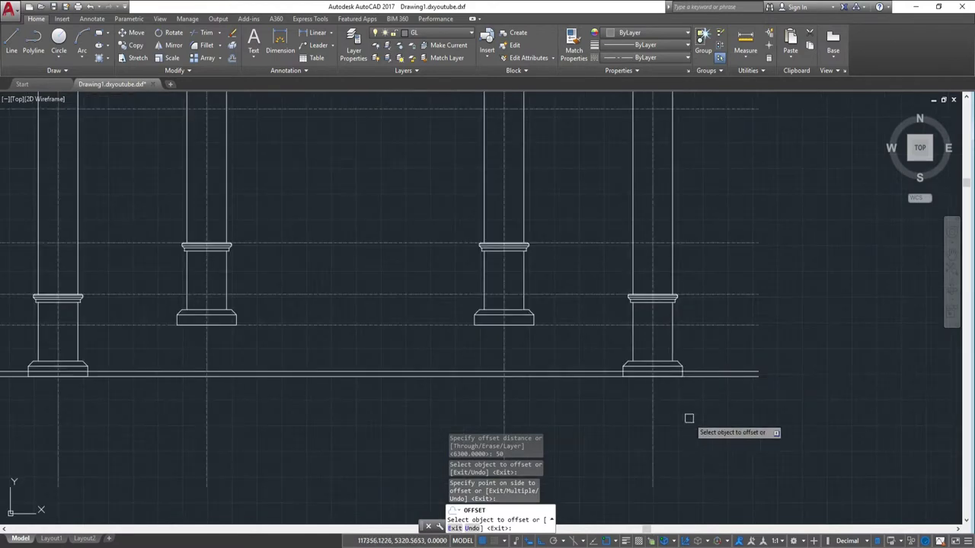
scroll(750, 426, "up", 2)
scroll(755, 429, "up", 2)
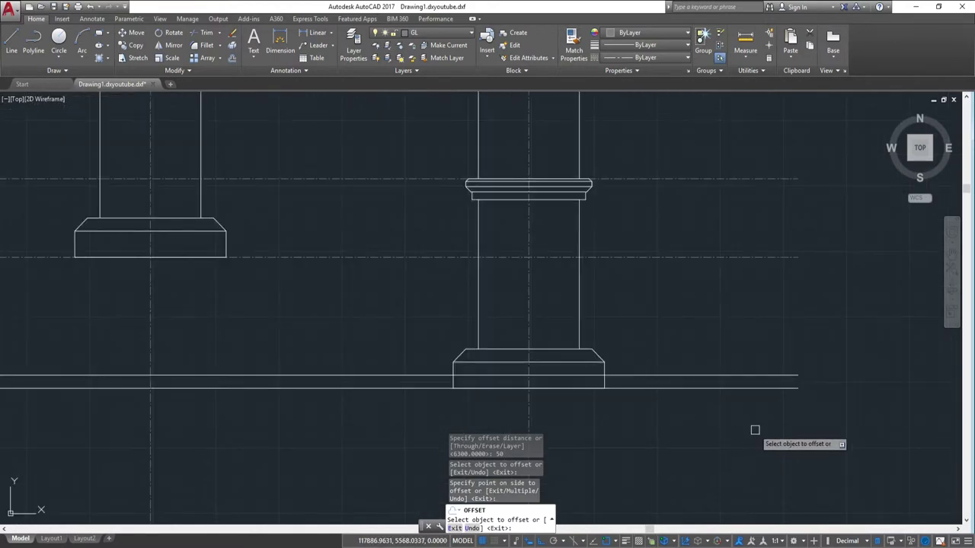
key("Escape")
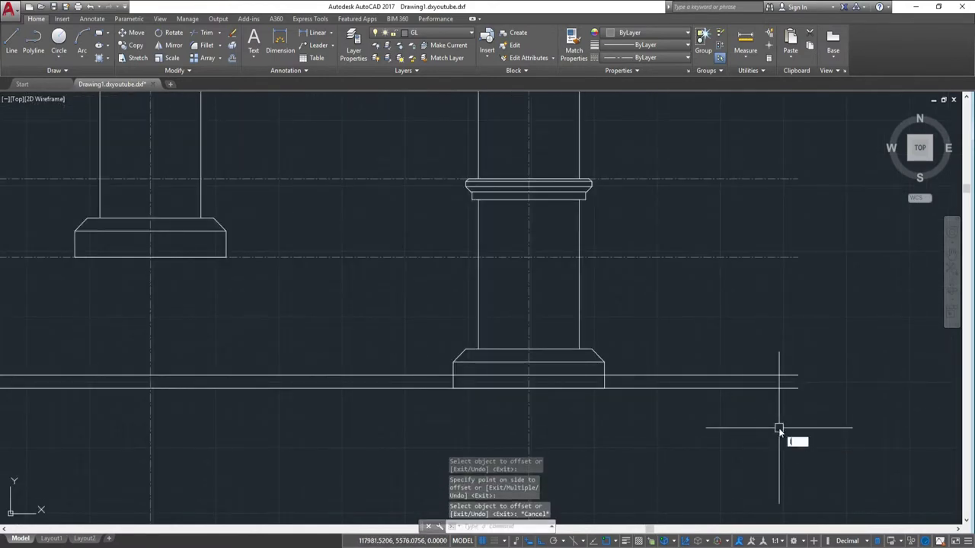
type("l")
key("Return")
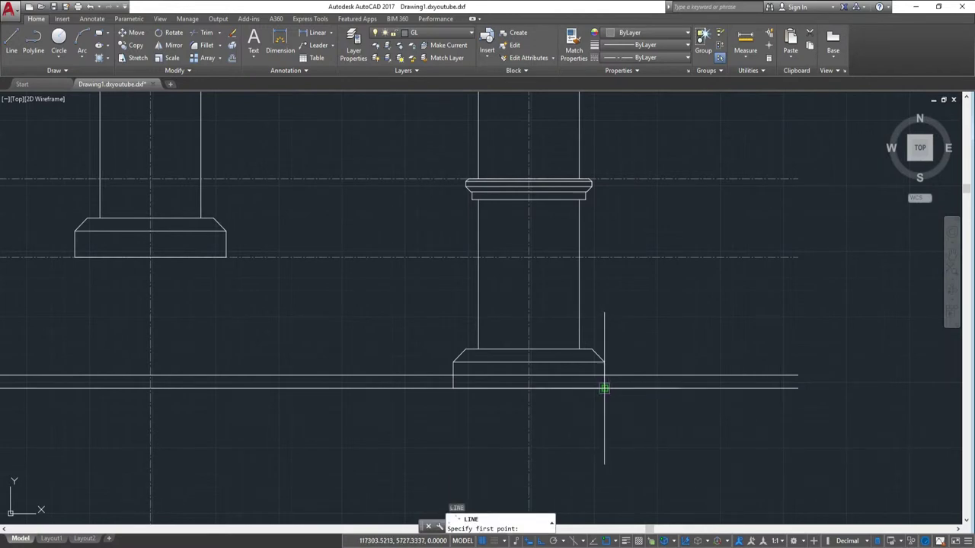
Offset the column centre line 800 units to the right.
left_click(604, 389)
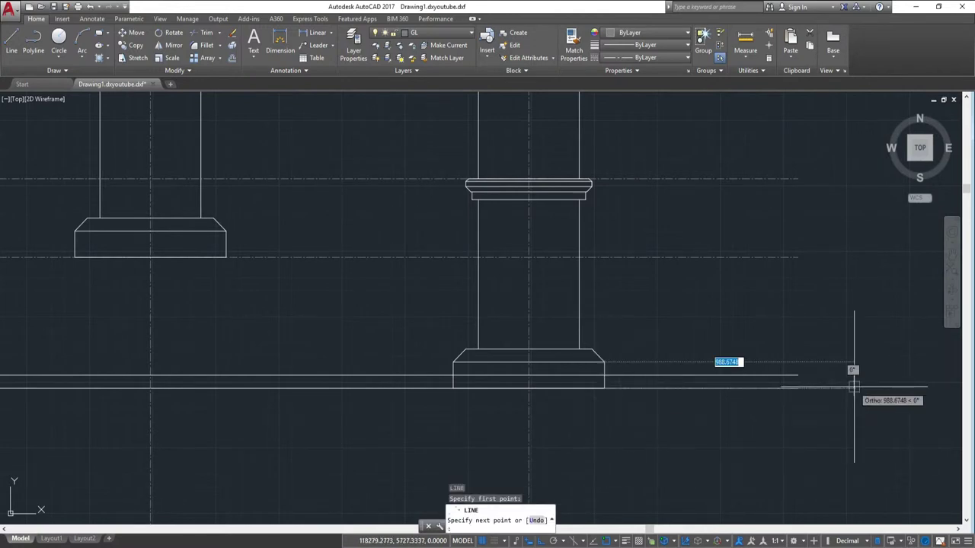
key("Escape")
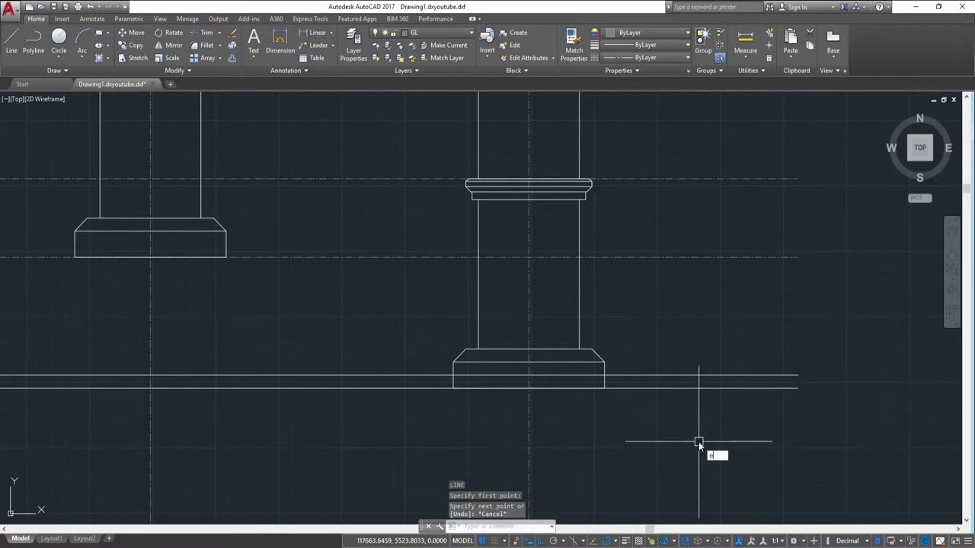
key("Return")
type("800")
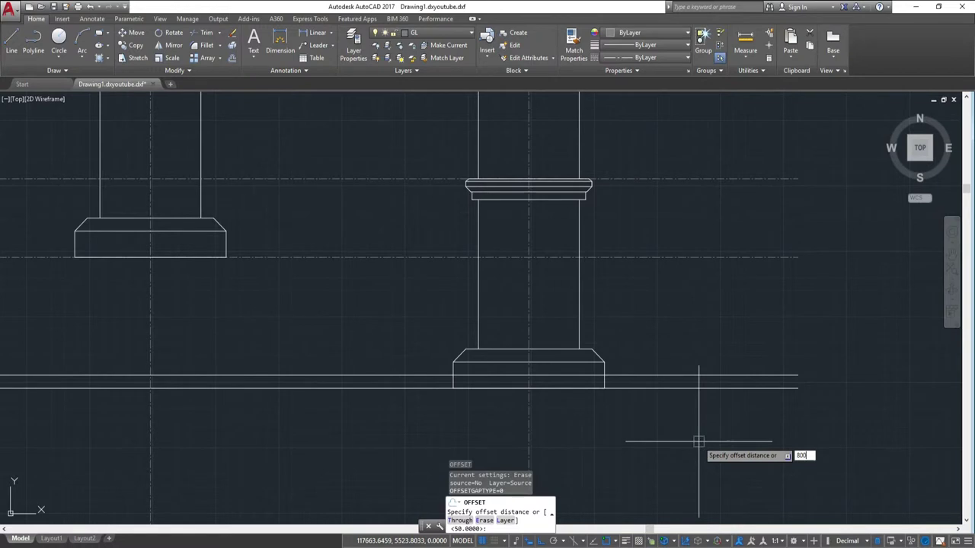
key("Return")
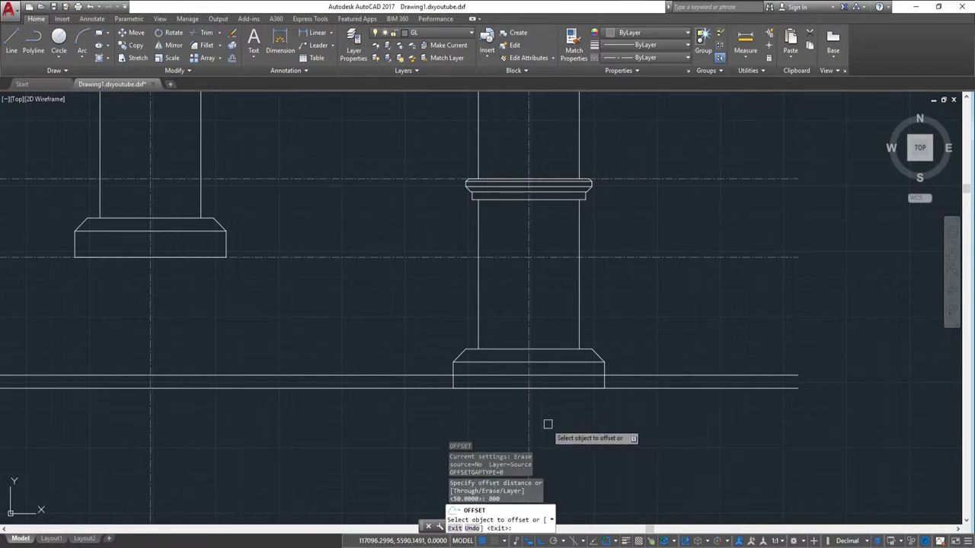
left_click(528, 431)
left_click(762, 428)
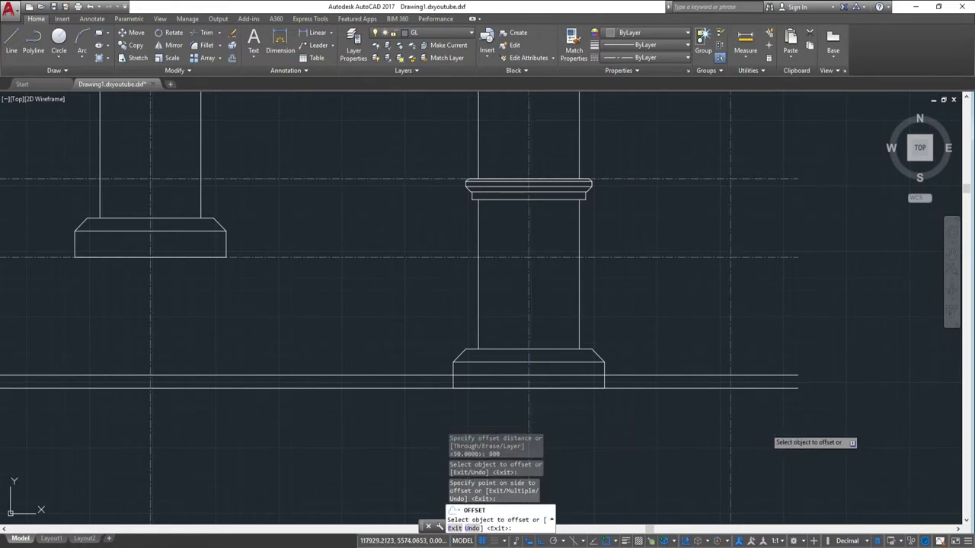
key("Escape")
Trim the ground and plinth lines beyond the offset line, then erase that line.
key("Return")
key("Return")
left_click(823, 452)
left_click(758, 326)
key("Escape")
left_click(796, 464)
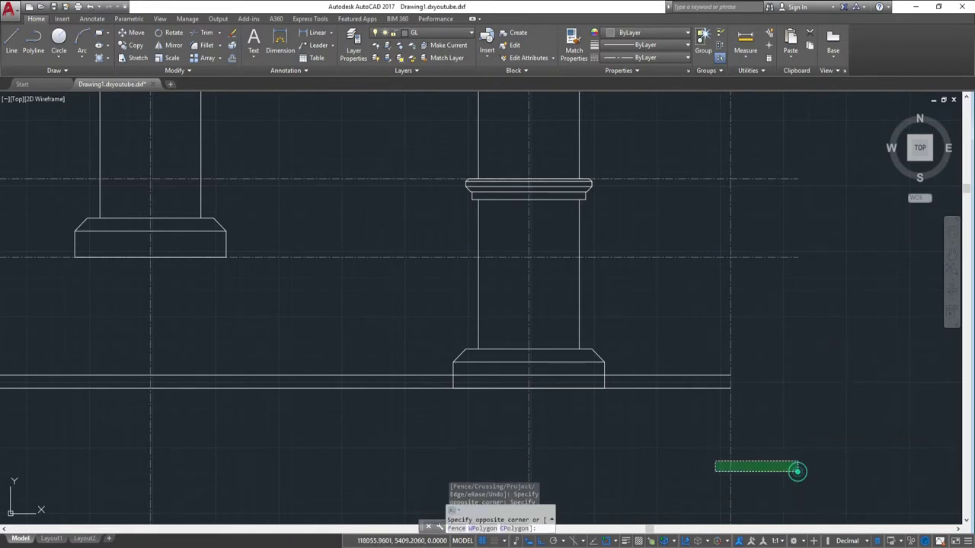
left_click(713, 464)
key("Return")
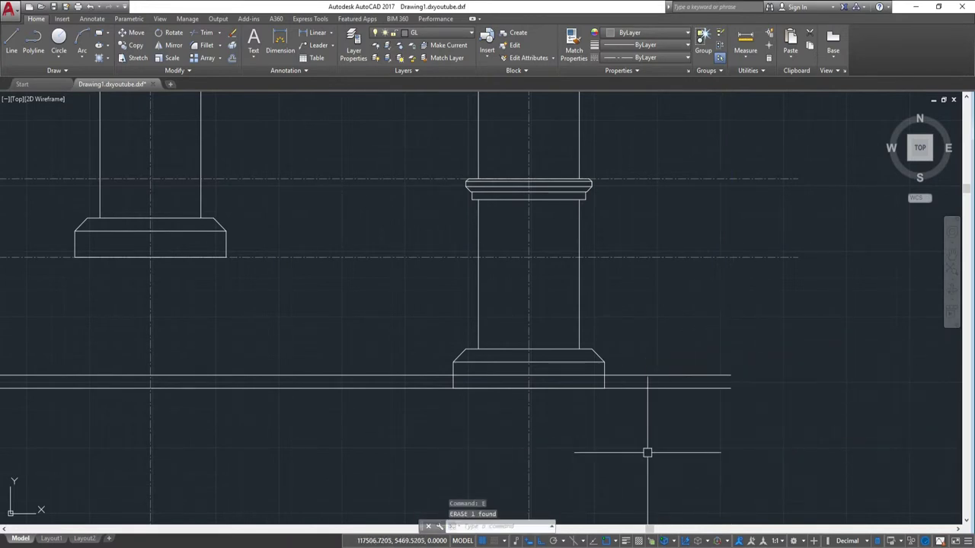
Start and cancel lines at the trimmed plinth end and right of the column.
type("l")
key("Return")
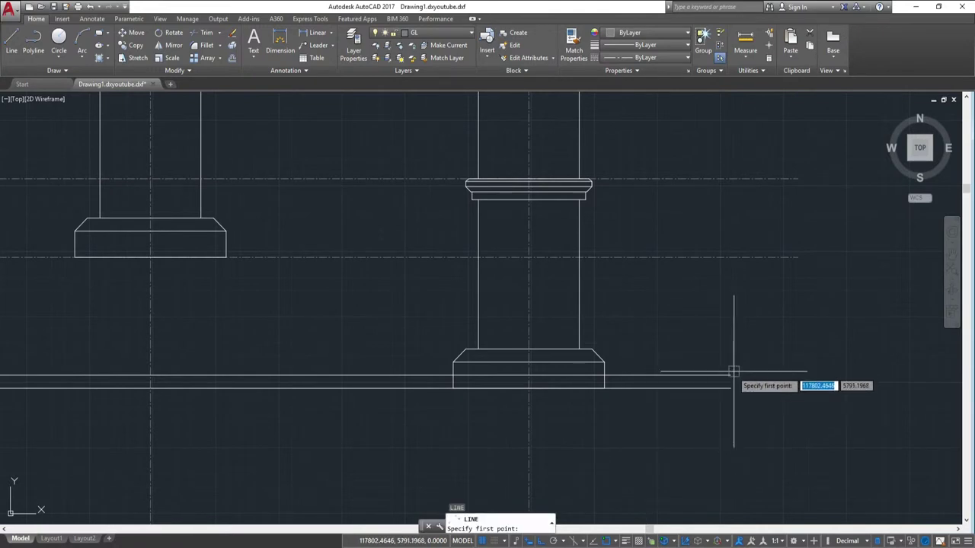
left_click(731, 377)
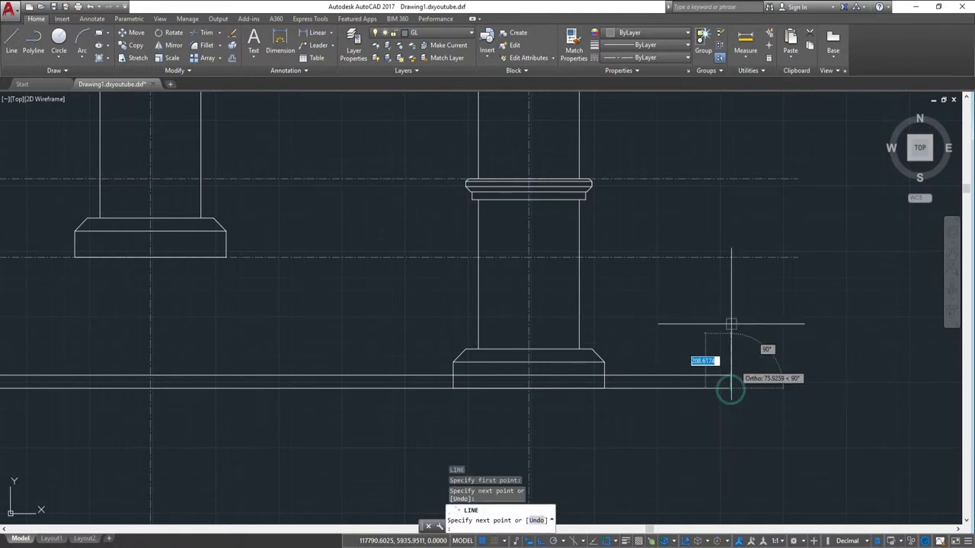
scroll(683, 400, "down", 4)
key("Escape")
scroll(677, 366, "up", 3)
scroll(587, 333, "up", 1)
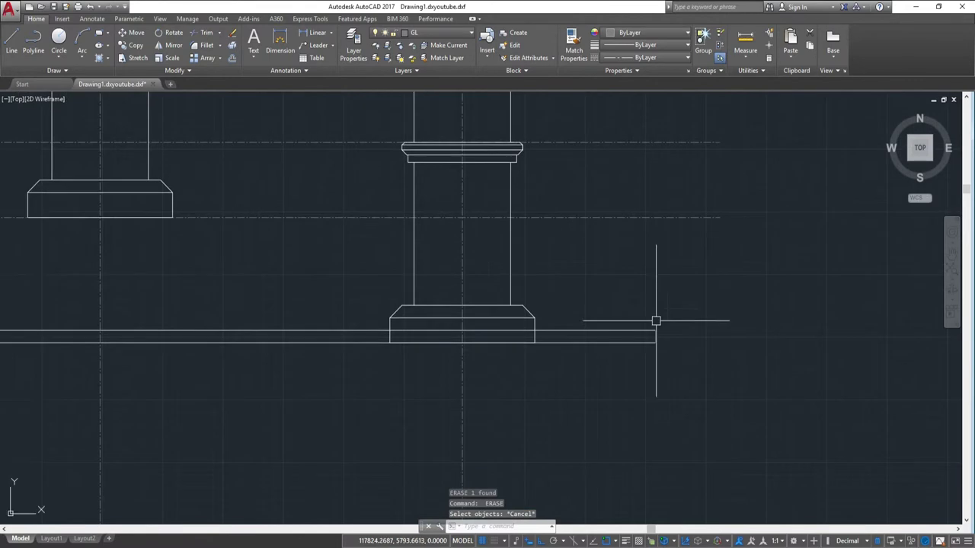
middle_click_drag(714, 320, 490, 316)
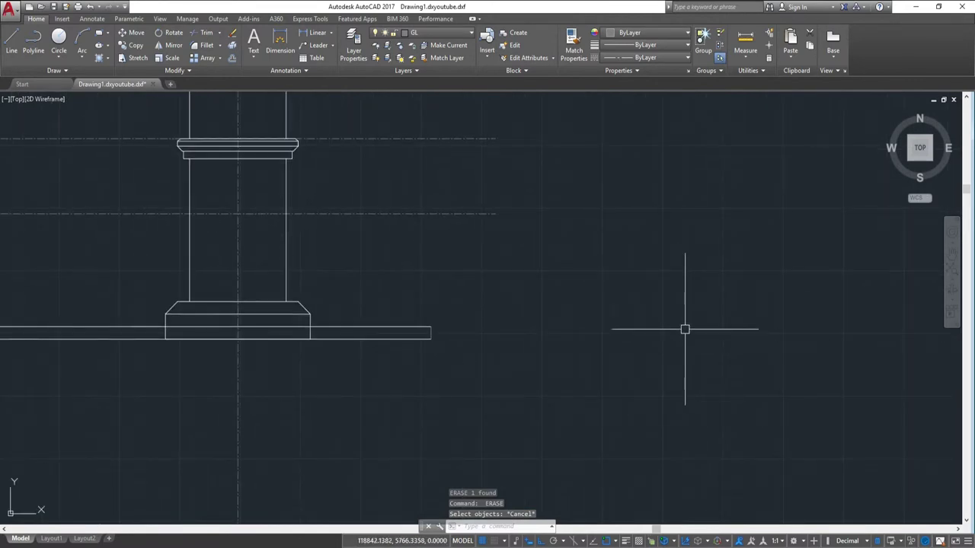
type("l")
key("Return")
left_click(750, 327)
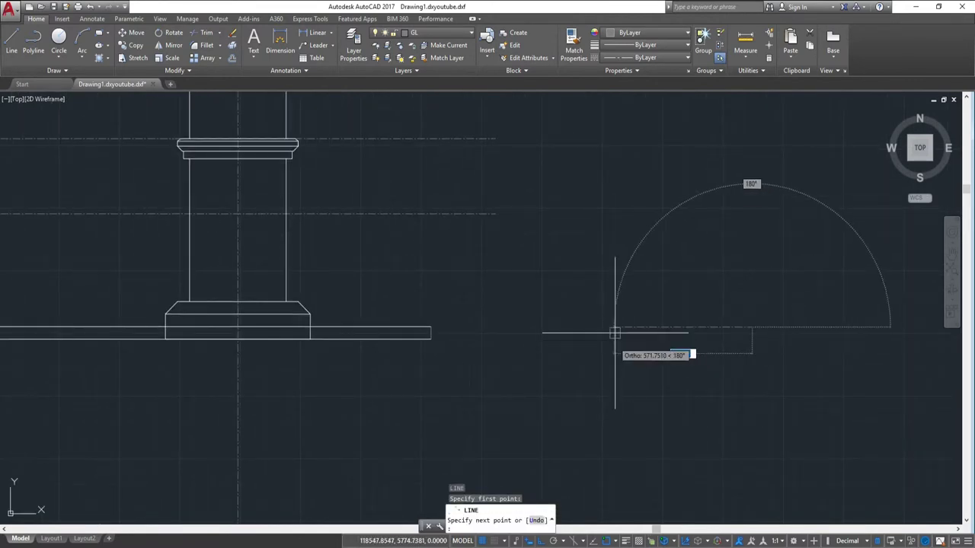
key("Escape")
Make layer 0 current and draw a step L: 300-unit tread and 150-unit riser.
left_click(440, 32)
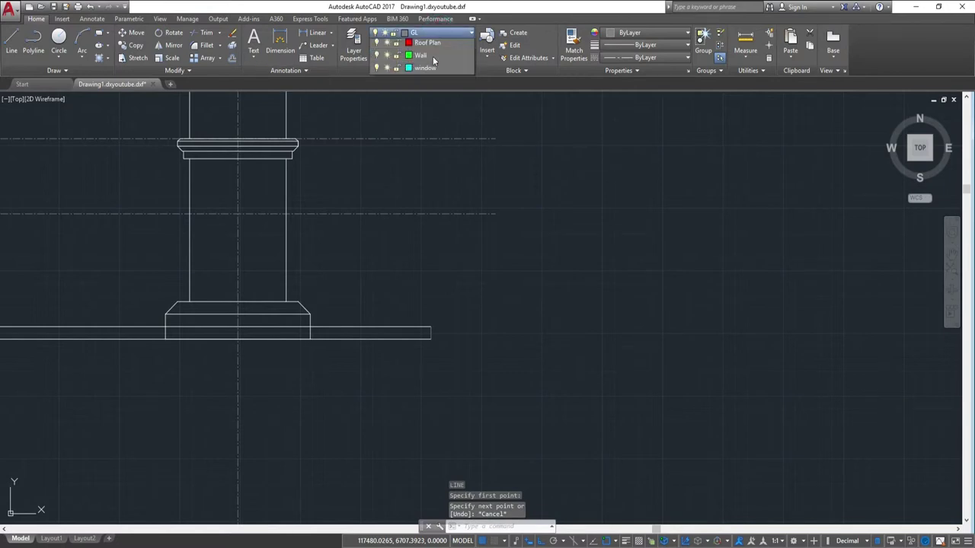
left_click(425, 46)
key("Return")
left_click(753, 294)
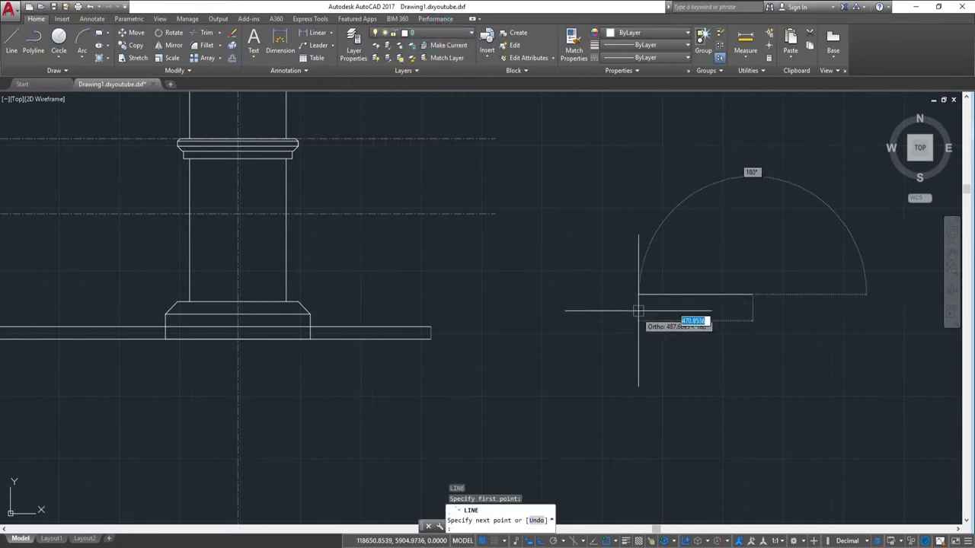
type("300")
key("Return")
type("150")
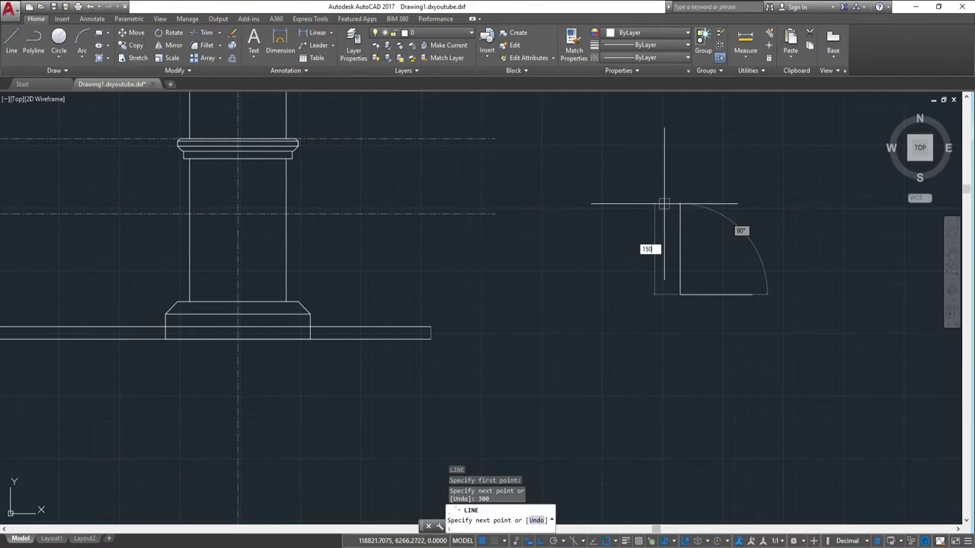
key("Return")
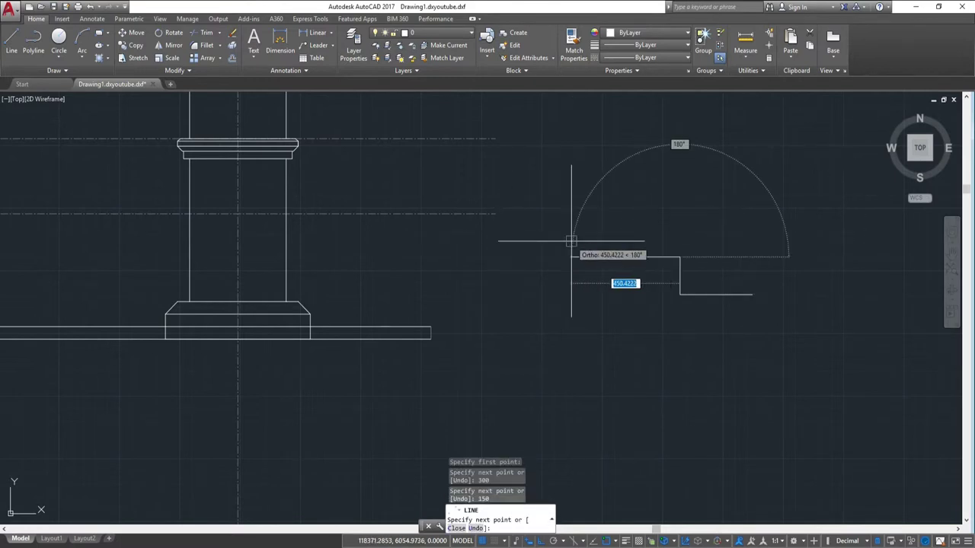
key("Escape")
Window-select the 150-unit riser line.
middle_click_drag(709, 302, 664, 272)
left_click(752, 302)
left_click(705, 338)
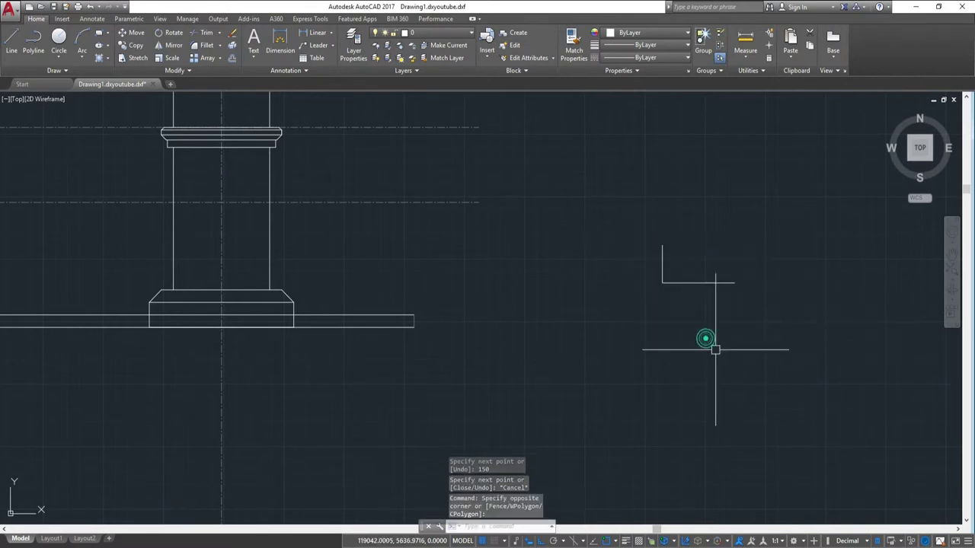
left_click(662, 262)
Copy the riser line from its bottom end to a spot further left.
scroll(662, 326, "up", 2)
type("Co")
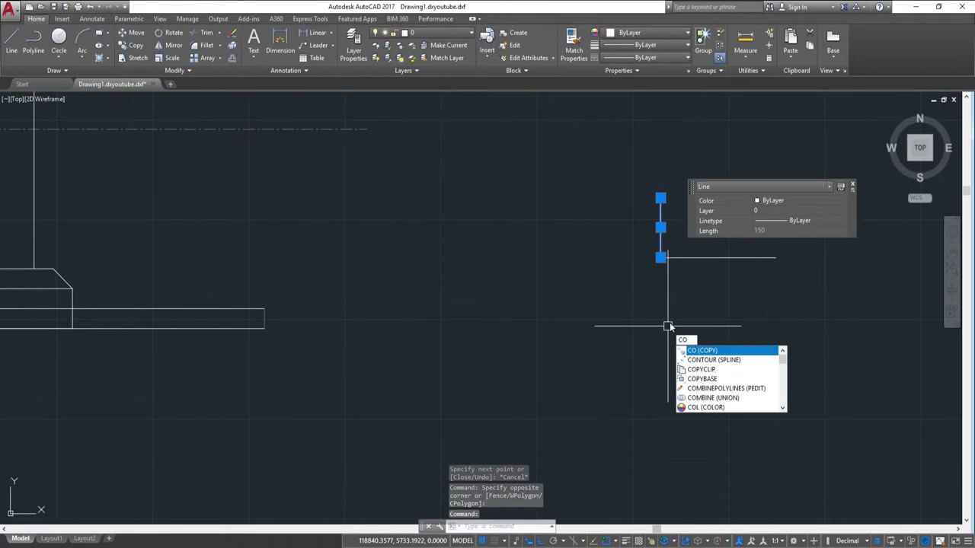
key("Return")
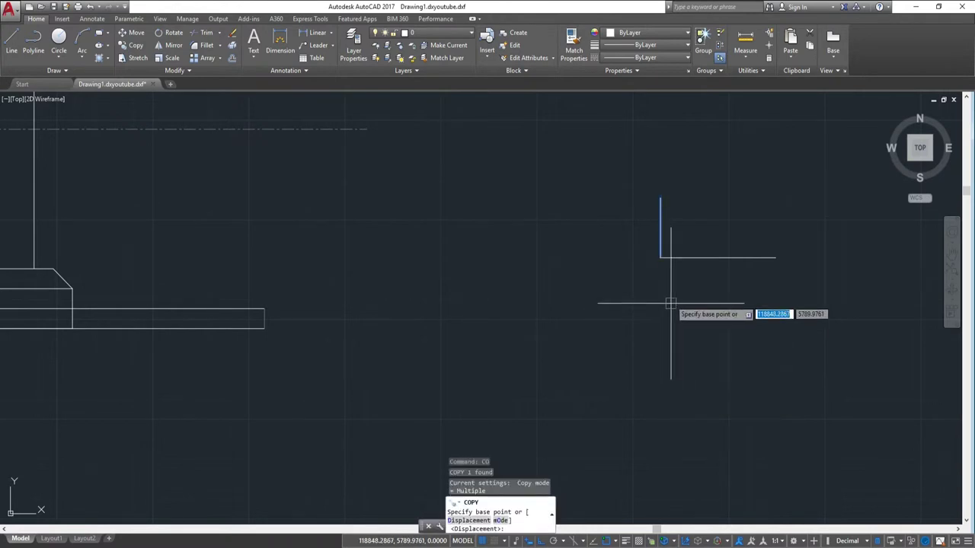
left_click(776, 259)
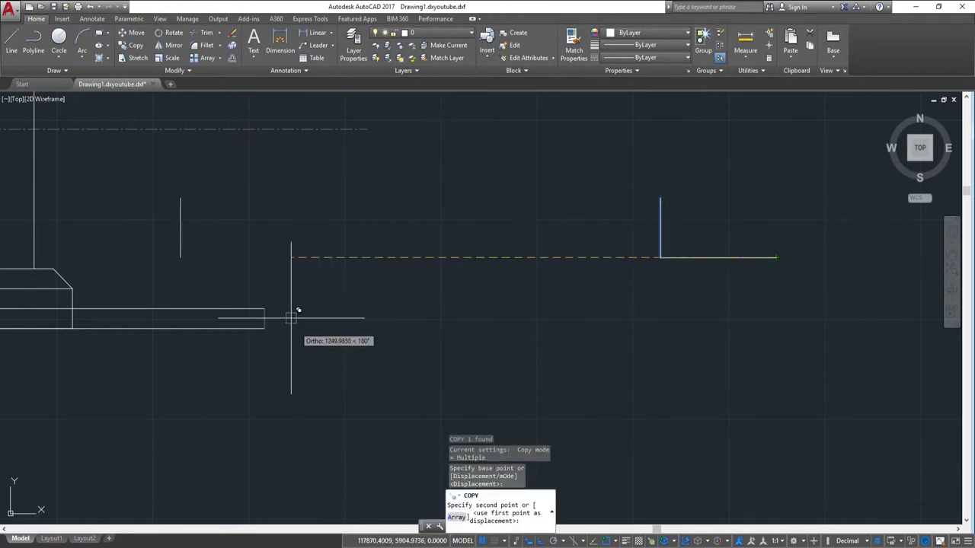
left_click(265, 308)
key("Escape")
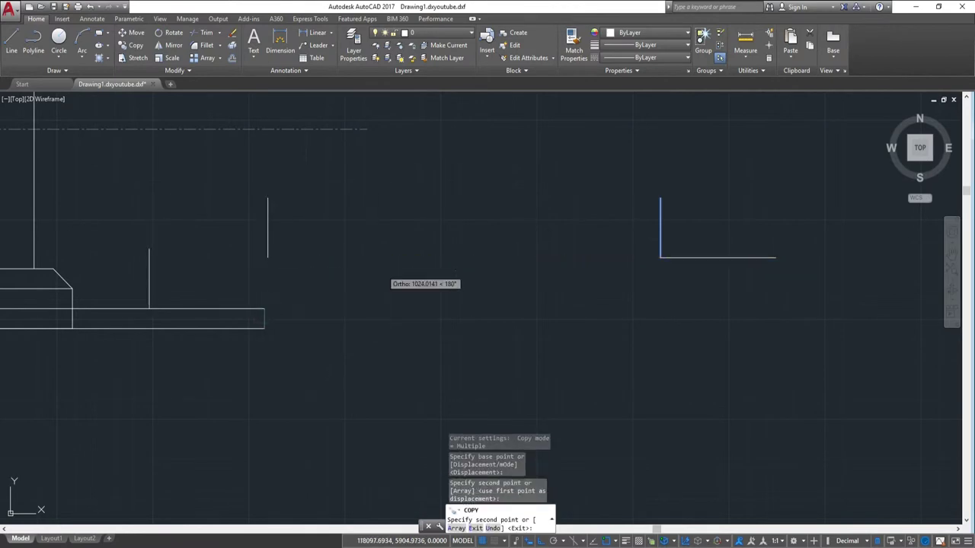
Copy the short horizontal tread line to sit beside the column.
scroll(468, 289, "down", 2)
middle_click_drag(468, 290, 608, 296)
left_click(767, 272)
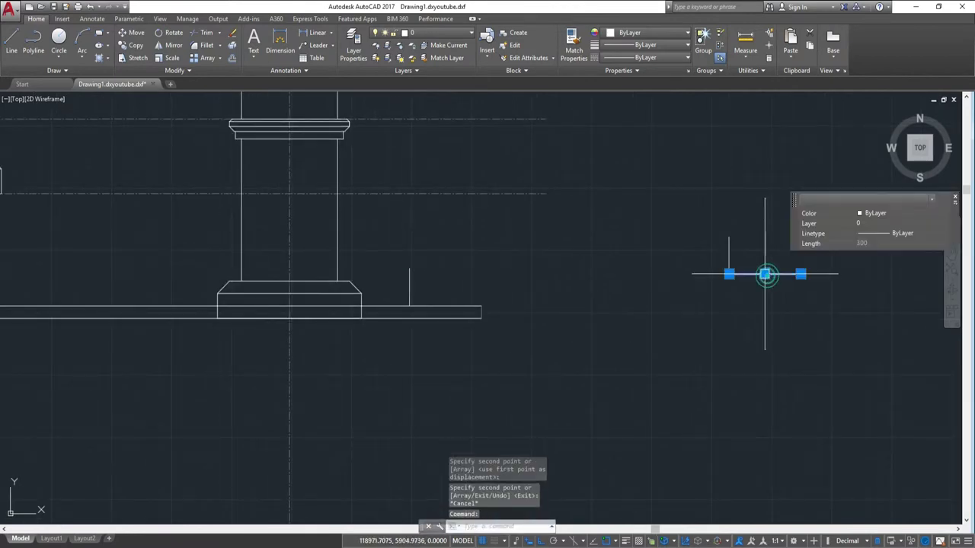
scroll(662, 308, "up", 2)
type("o")
key("Return")
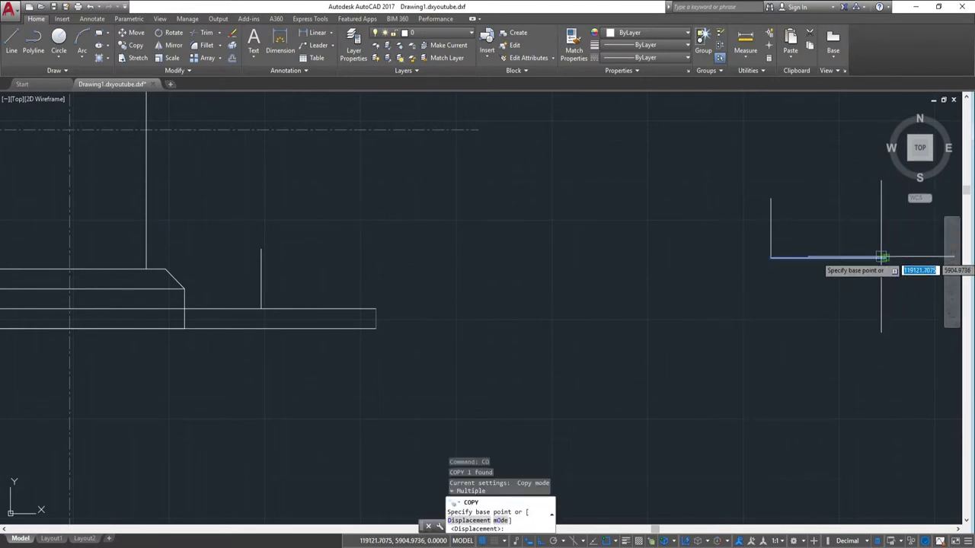
left_click(884, 258)
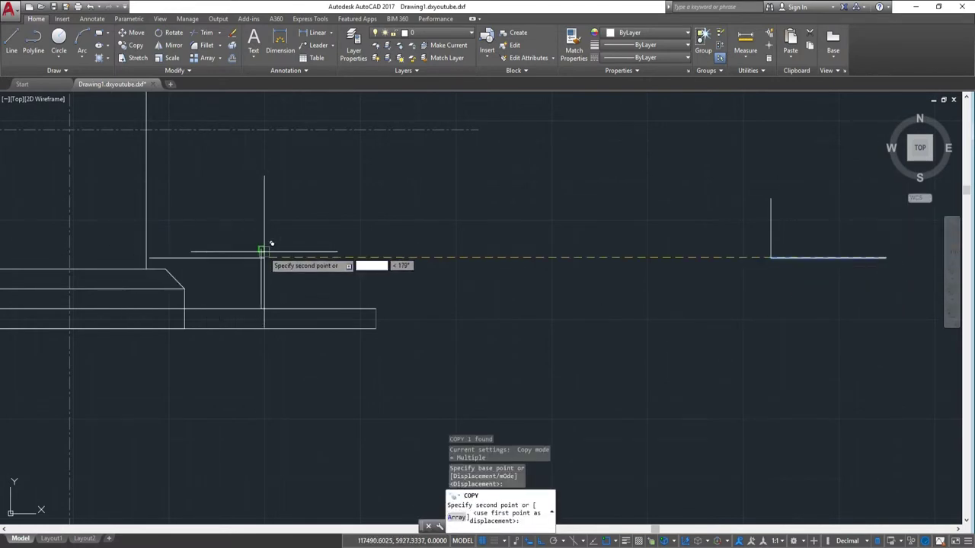
left_click(261, 249)
key("Escape")
Copy the step's top and right lines from the step corner against the column.
scroll(348, 266, "up", 5)
left_click(507, 267)
left_click(359, 178)
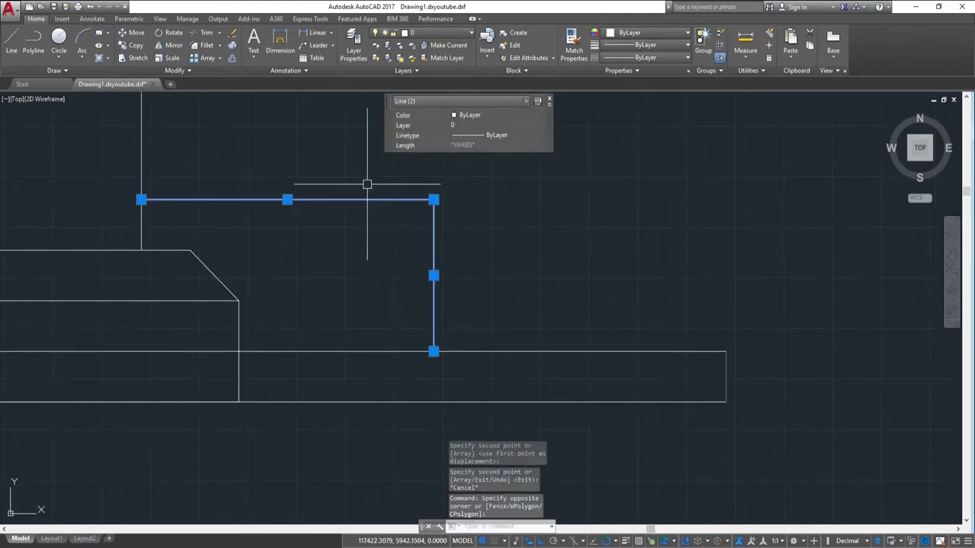
type("co")
key("Return")
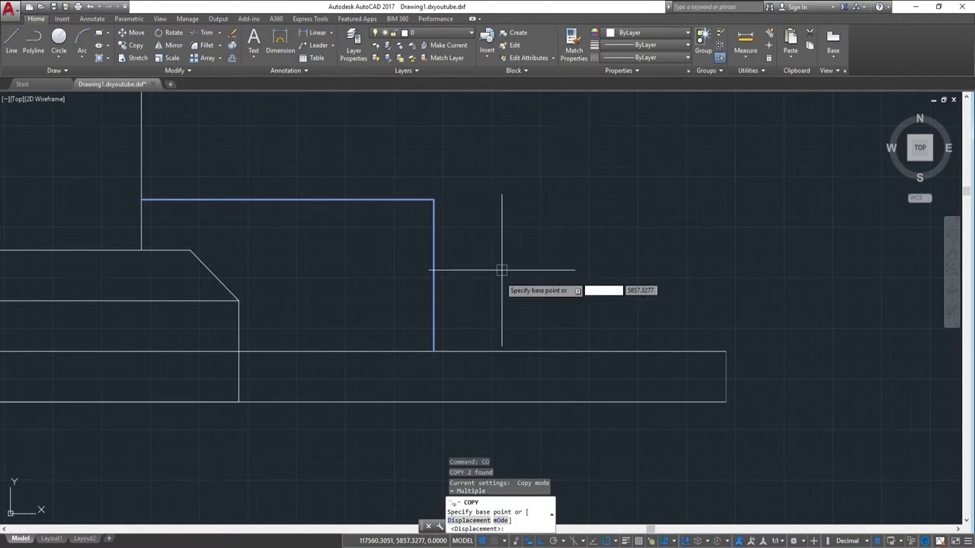
left_click(433, 352)
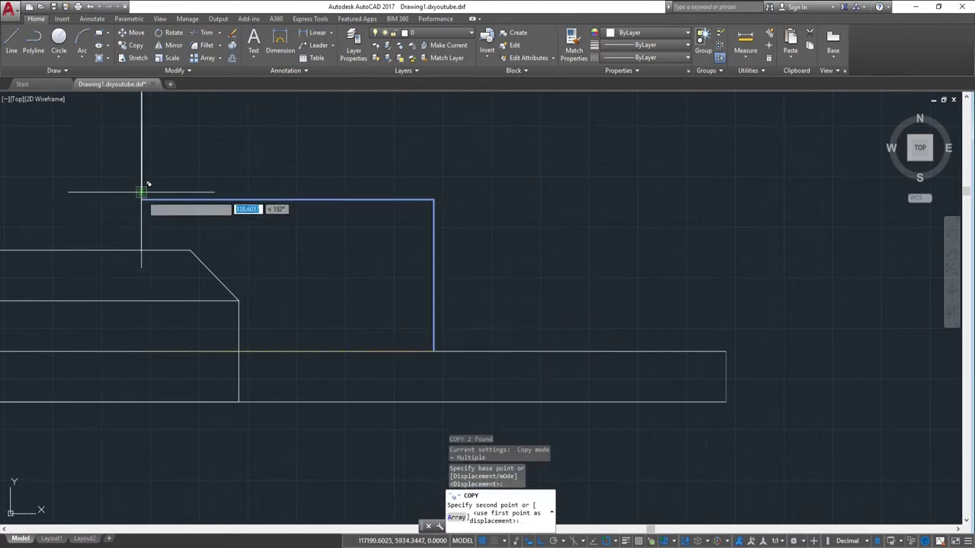
scroll(141, 190, "down", 4)
middle_click_drag(143, 184, 372, 269)
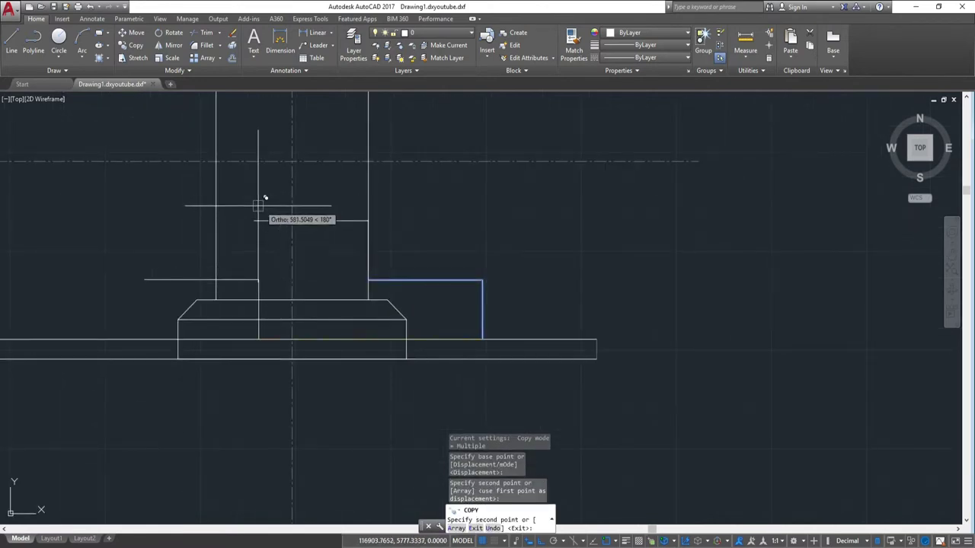
middle_click_drag(254, 219, 411, 333)
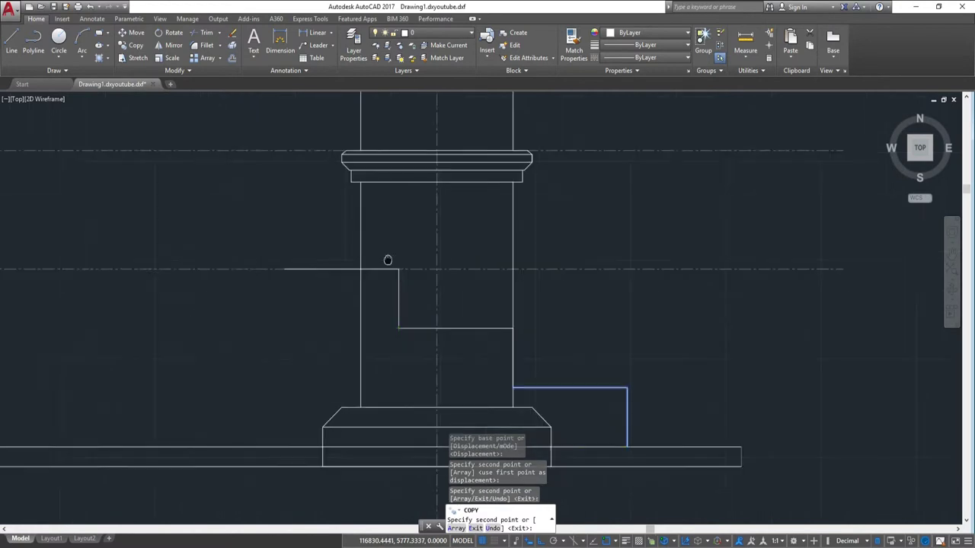
scroll(361, 287, "up", 2)
key("Escape")
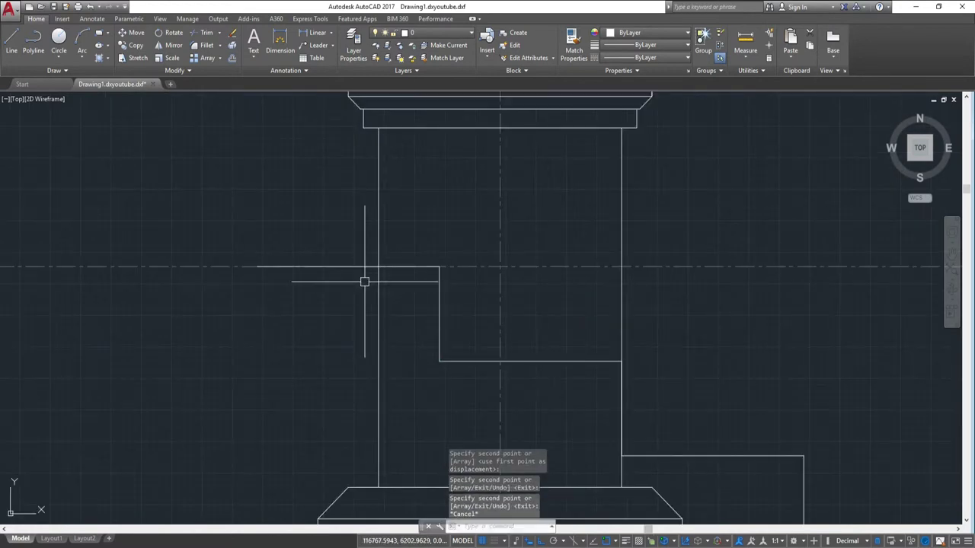
Trim the column edge below the step, using the horizontal step line as cutting edge.
scroll(538, 289, "down", 2)
key("Return")
key("Escape")
scroll(569, 311, "up", 4)
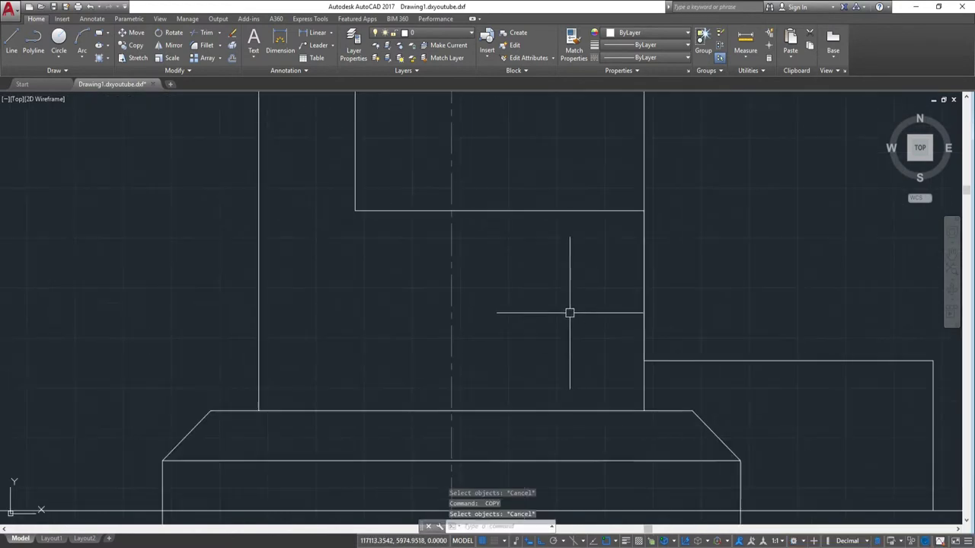
scroll(580, 323, "down", 2)
scroll(623, 313, "down", 4)
scroll(559, 300, "up", 2)
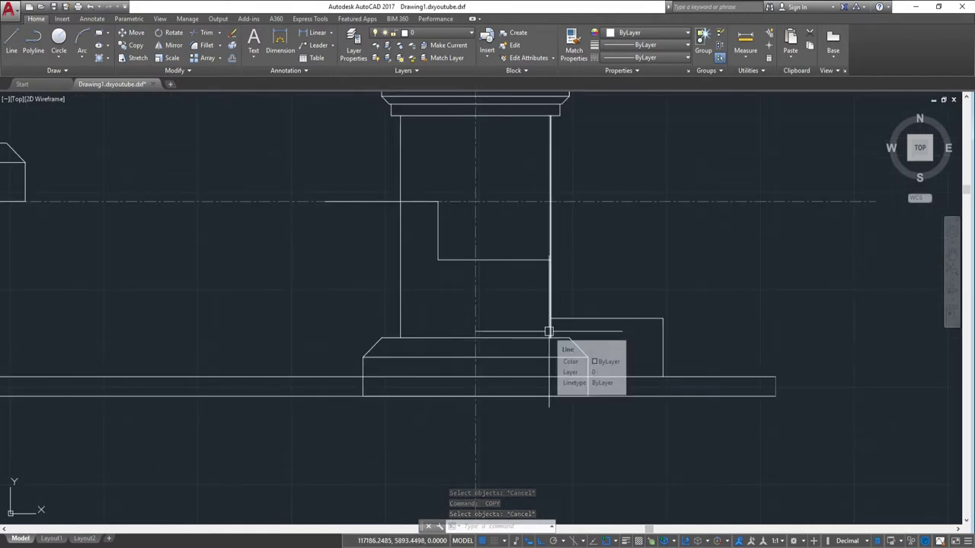
type("T")
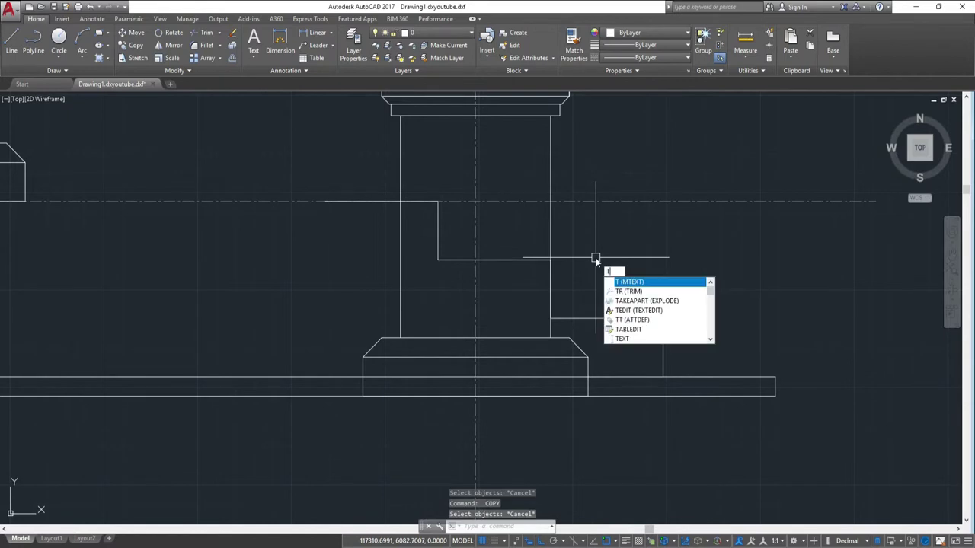
type("R")
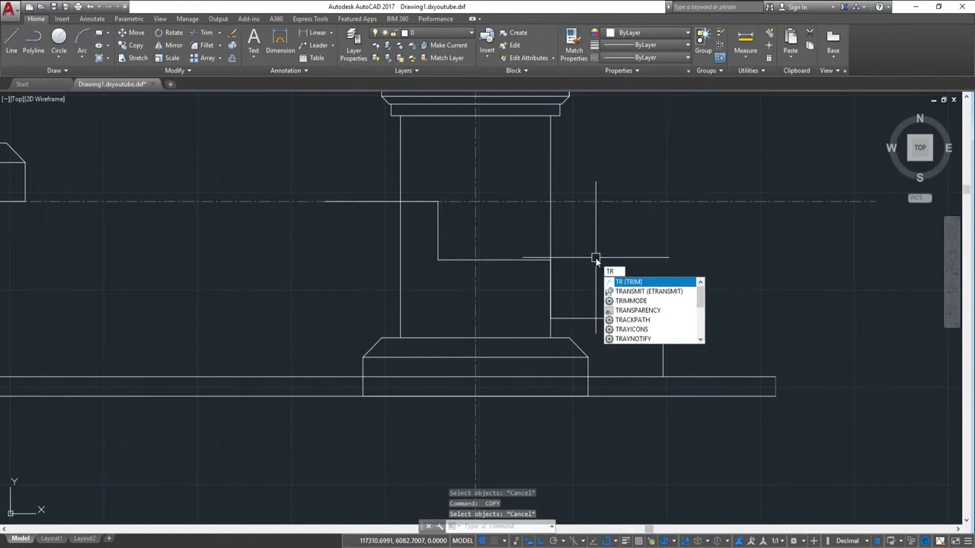
key("Return")
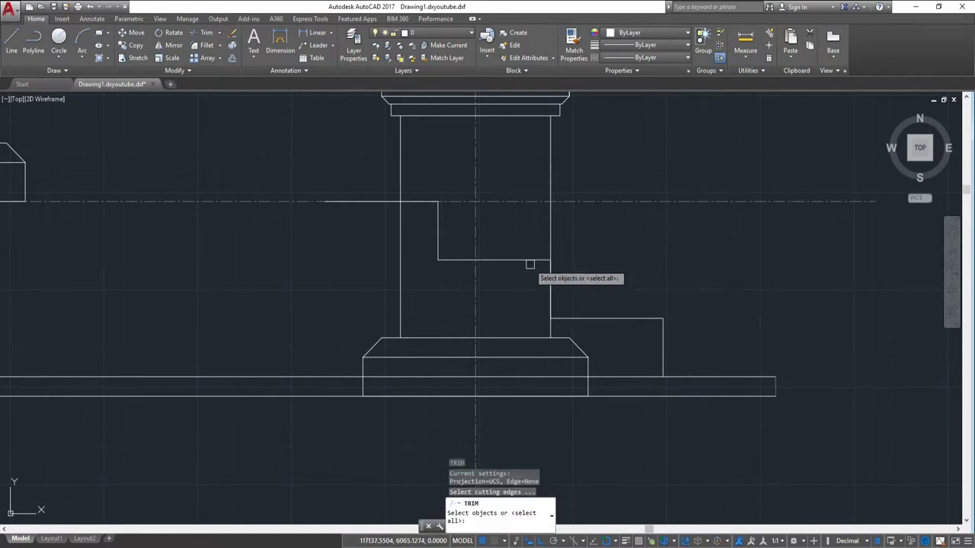
left_click(530, 259)
key("Return")
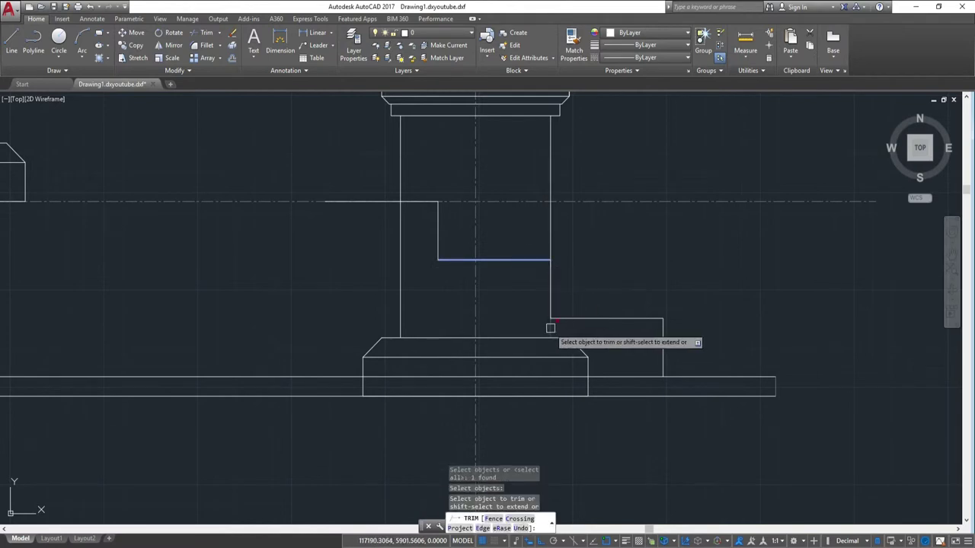
left_click(551, 328)
key("Return")
key("Escape")
Window-select and erase the column's seven-line base block.
left_click(343, 314)
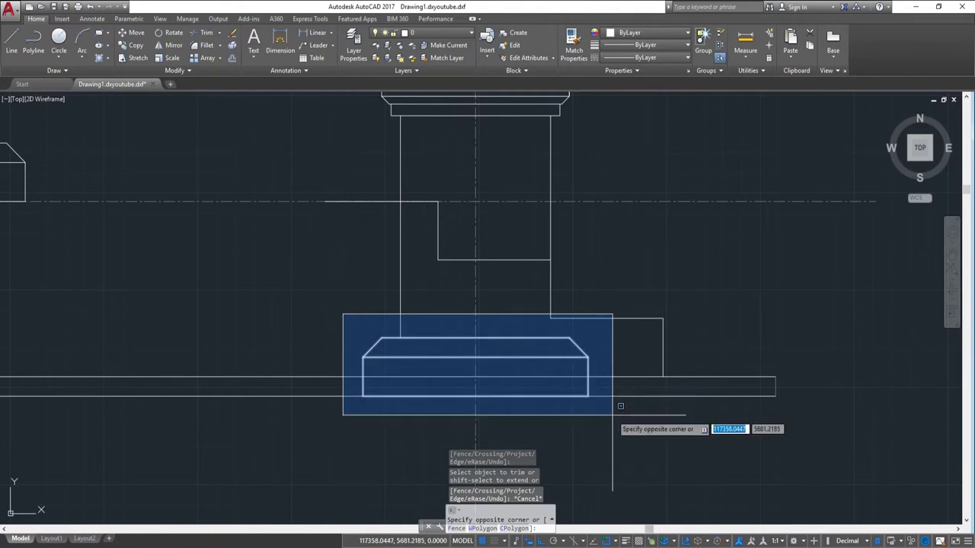
left_click(613, 414)
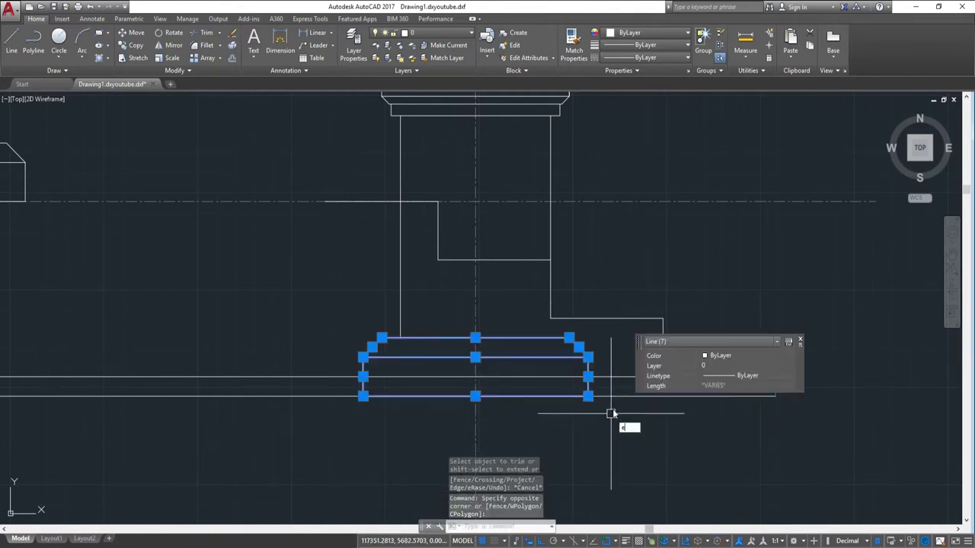
key("Return")
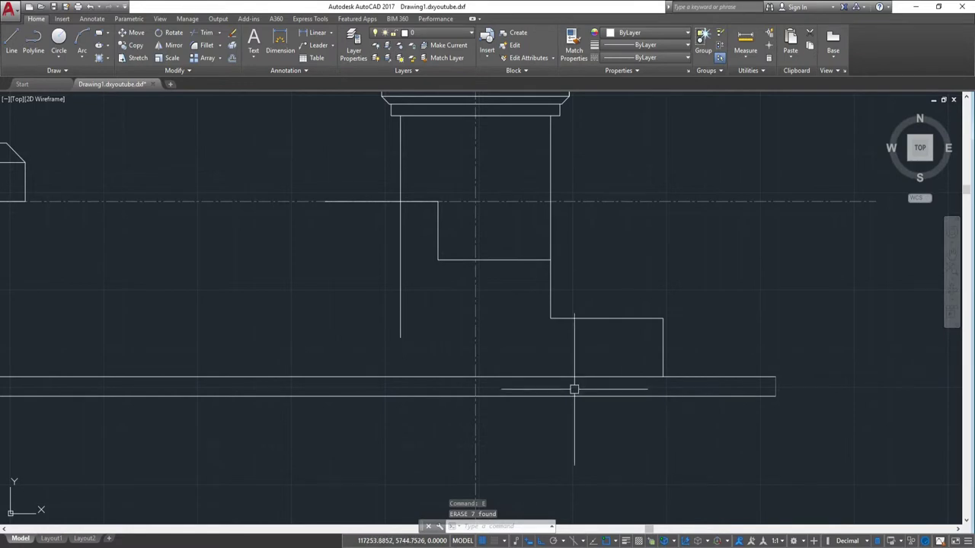
type("tr")
key("Return")
key("Return")
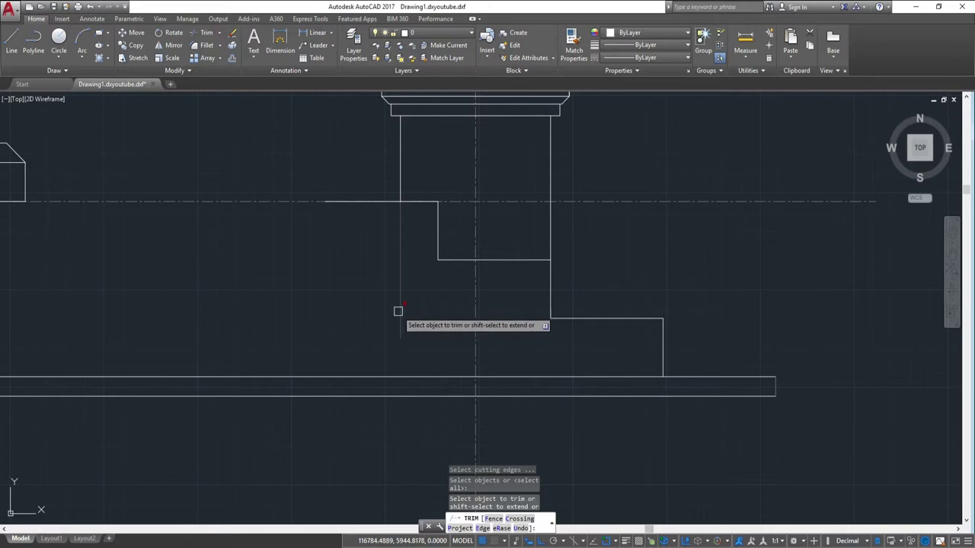
Trim the stray vertical line below the steps, then pan along the column row.
left_click(399, 312)
scroll(398, 319, "down", 4)
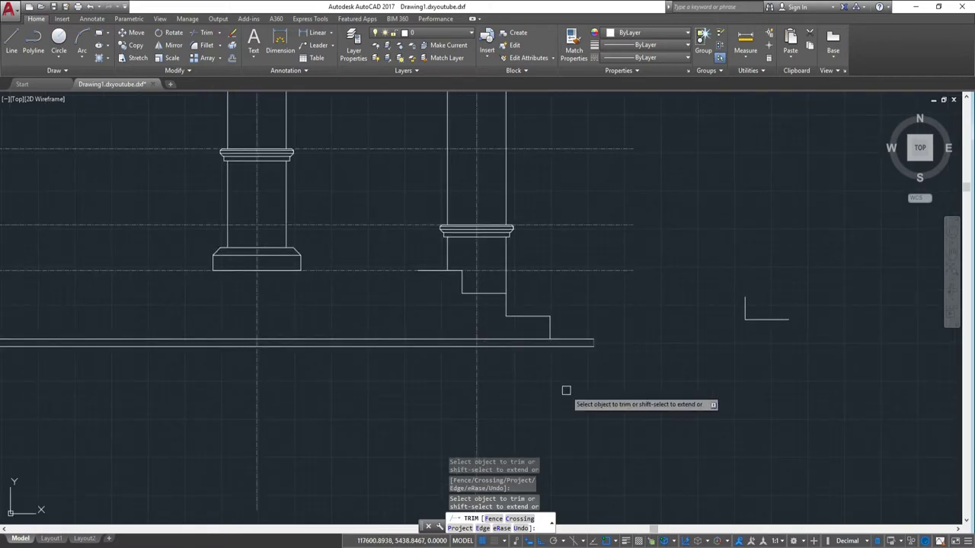
middle_click_drag(566, 391, 683, 392)
scroll(626, 377, "up", 2)
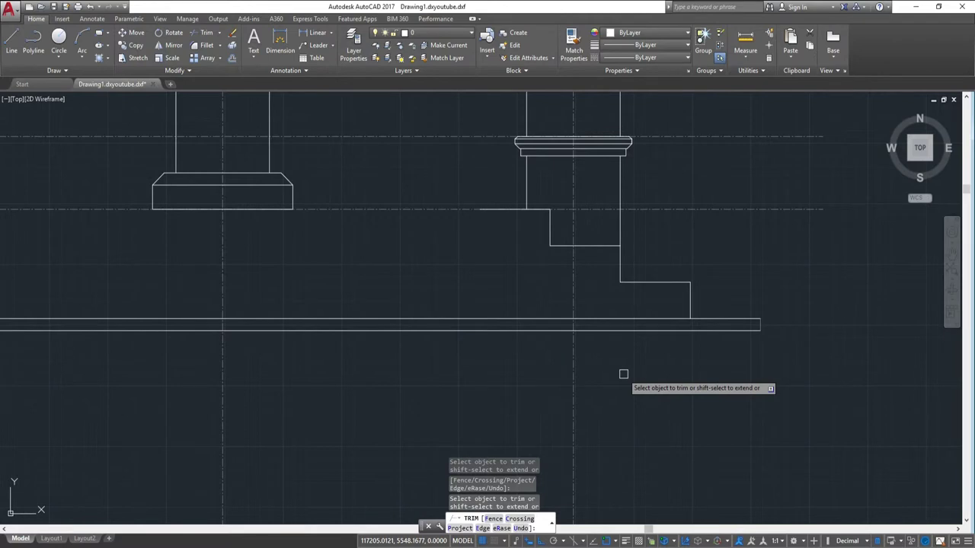
key("Escape")
scroll(609, 374, "down", 2)
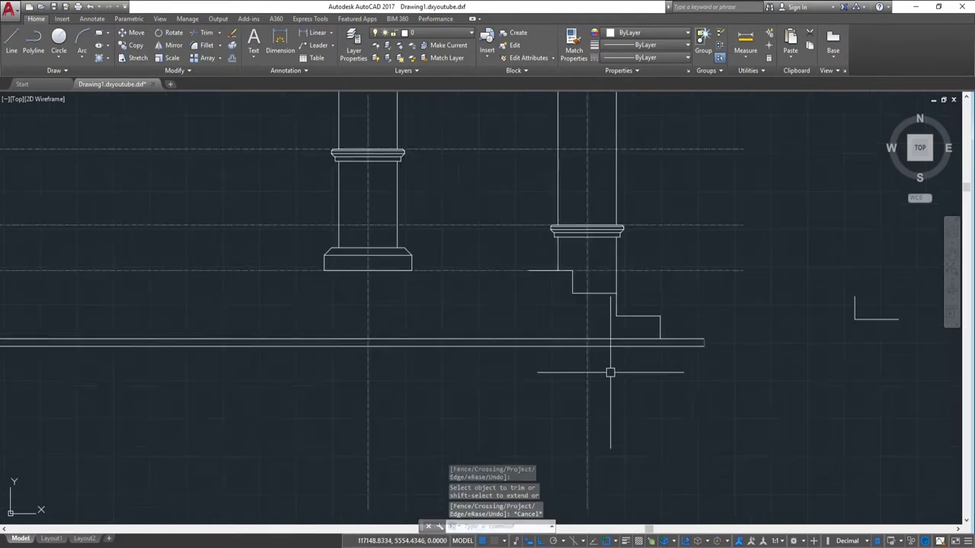
scroll(716, 371, "down", 2)
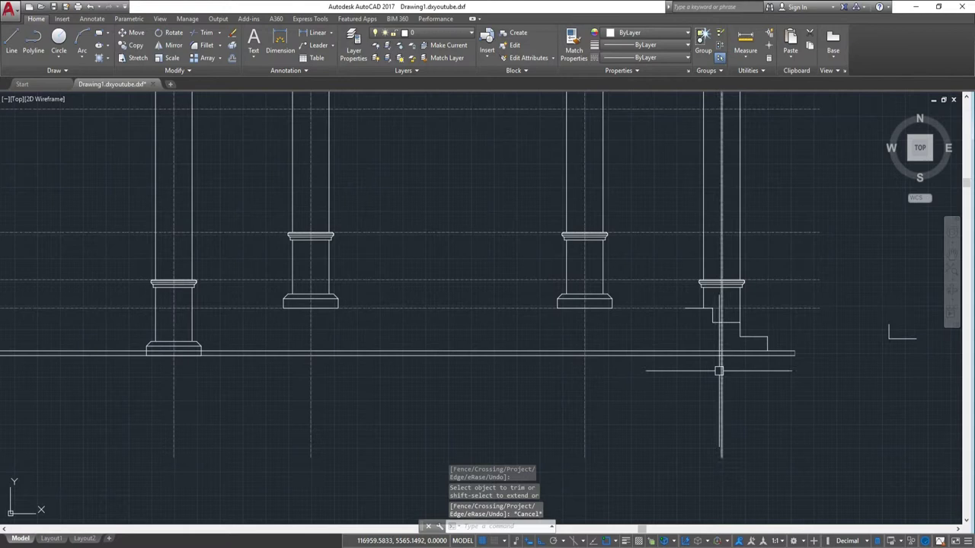
key("Return")
left_click(685, 354)
key("Escape")
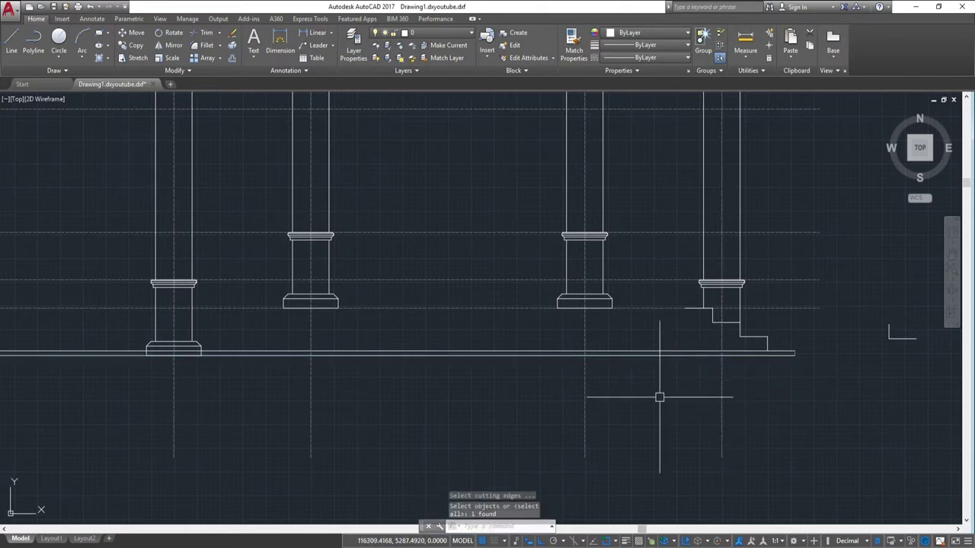
middle_click_drag(657, 396, 711, 388)
scroll(716, 380, "down", 2)
scroll(461, 345, "up", 2)
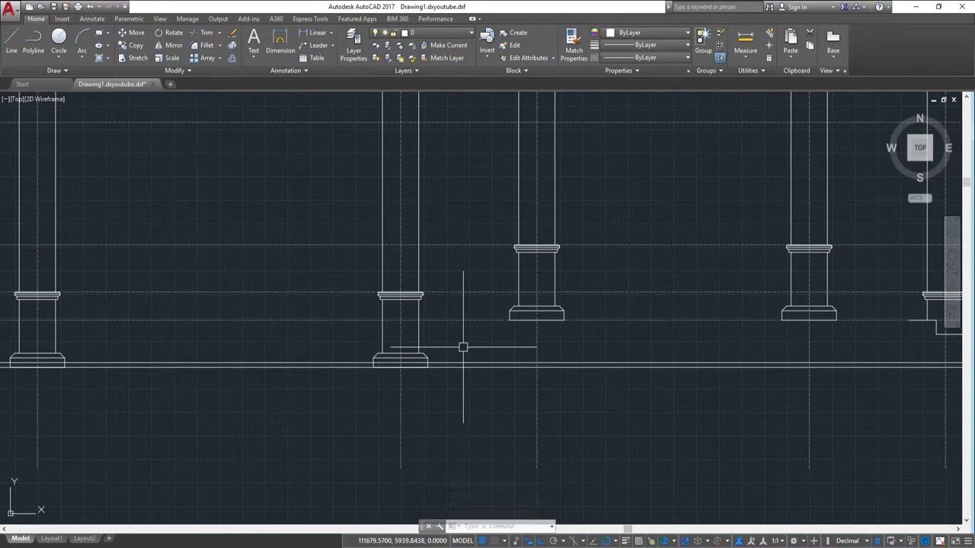
Draw a horizontal line beside the step at the right column's base.
key("Return")
scroll(480, 359, "up", 2)
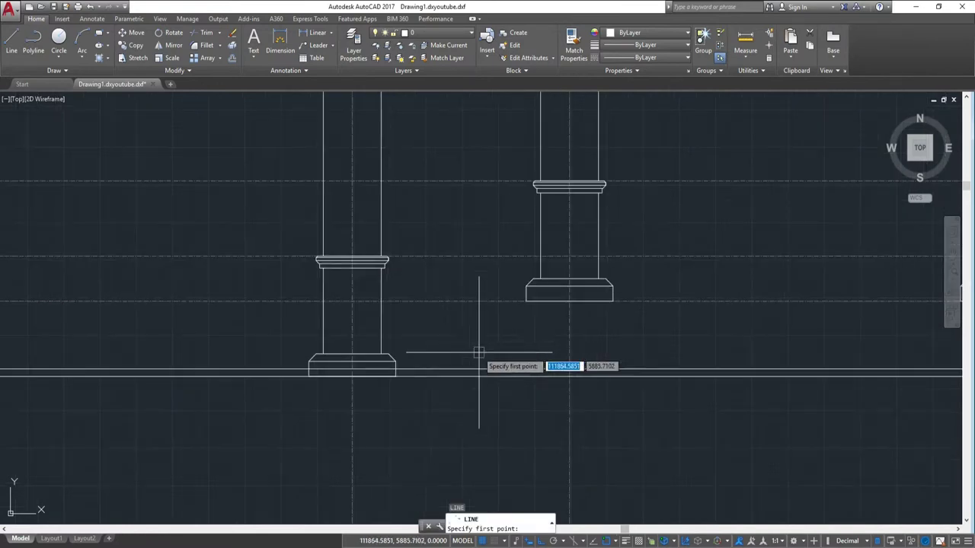
left_click(352, 327)
scroll(594, 305, "down", 2)
scroll(457, 305, "up", 2)
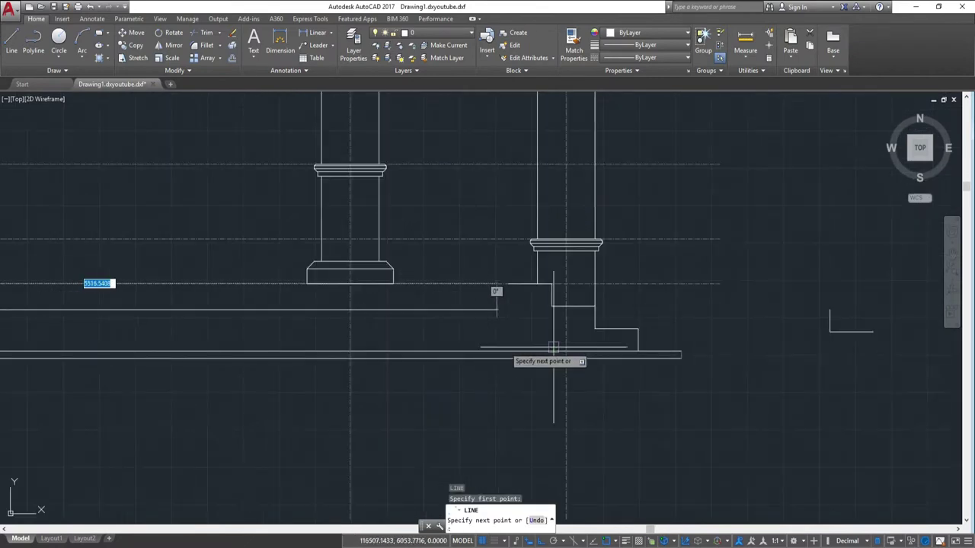
left_click(566, 330)
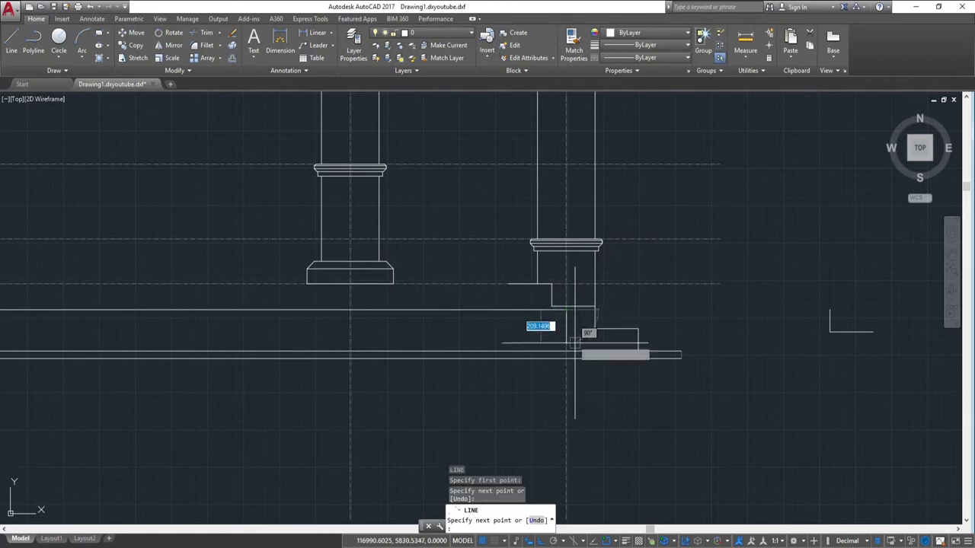
key("Escape")
Select the six tread and riser lines of the right column's step profile.
scroll(605, 322, "up", 2)
scroll(606, 321, "up", 2)
left_click(386, 227)
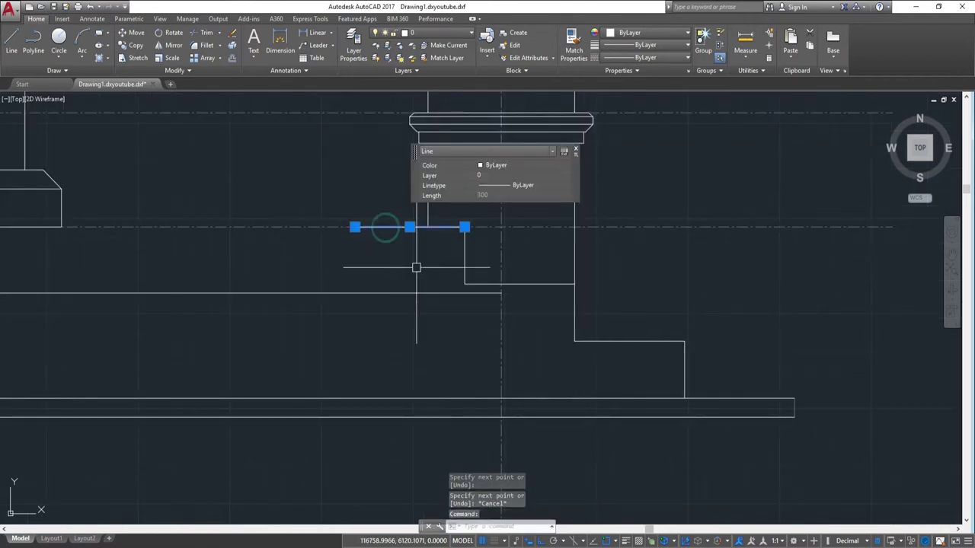
left_click(465, 253)
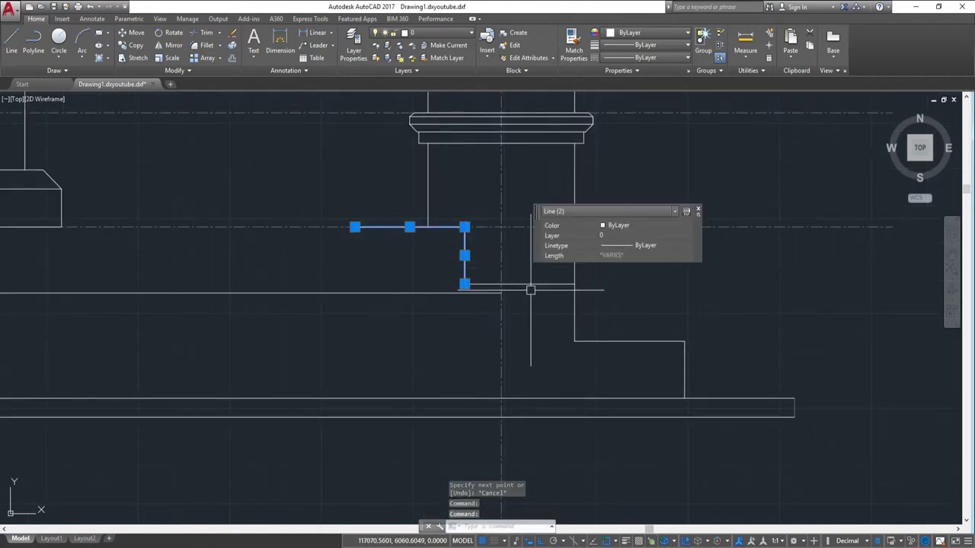
left_click(529, 284)
left_click(575, 320)
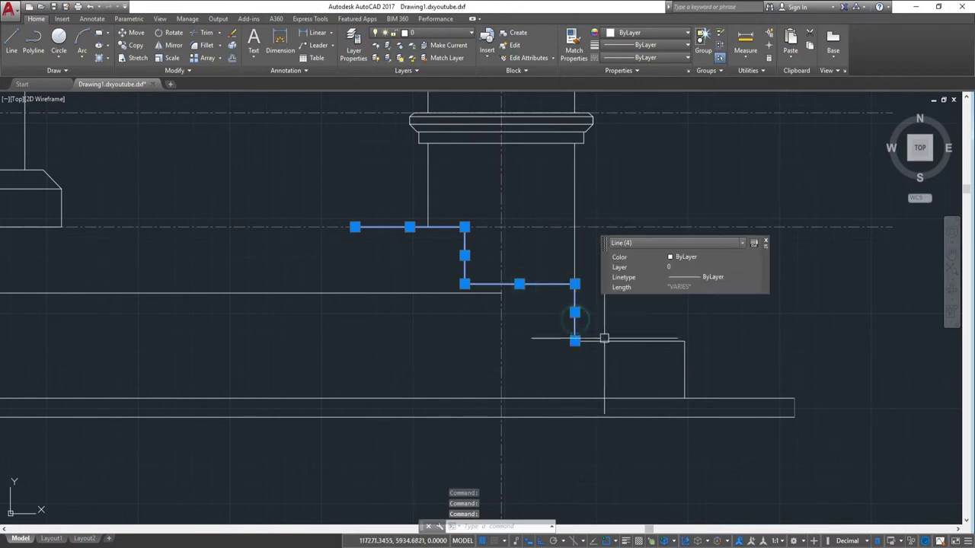
left_click(615, 341)
left_click(685, 368)
scroll(579, 371, "down", 4)
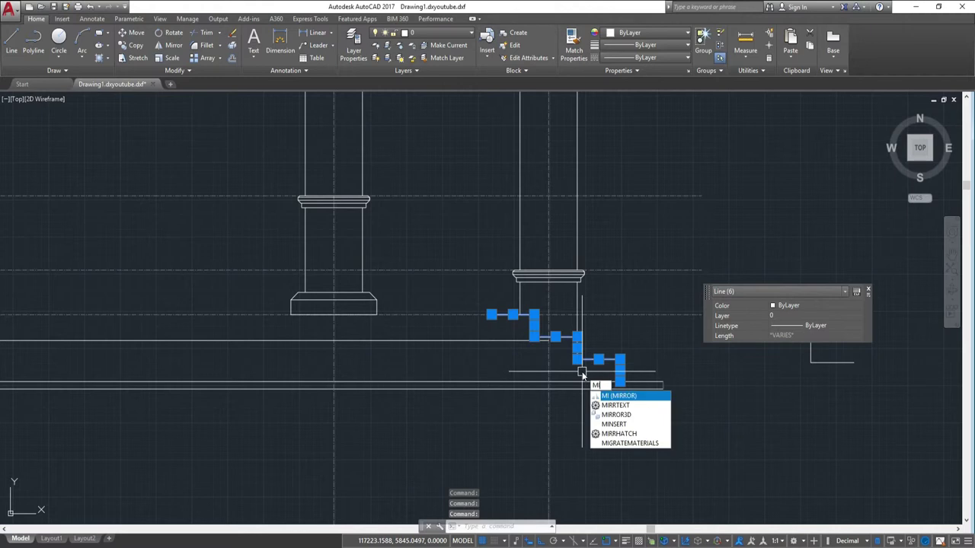
Mirror the step lines about a vertical axis between the columns, keeping the originals (N).
key("Return")
scroll(373, 364, "down", 4)
middle_click_drag(373, 364, 508, 379)
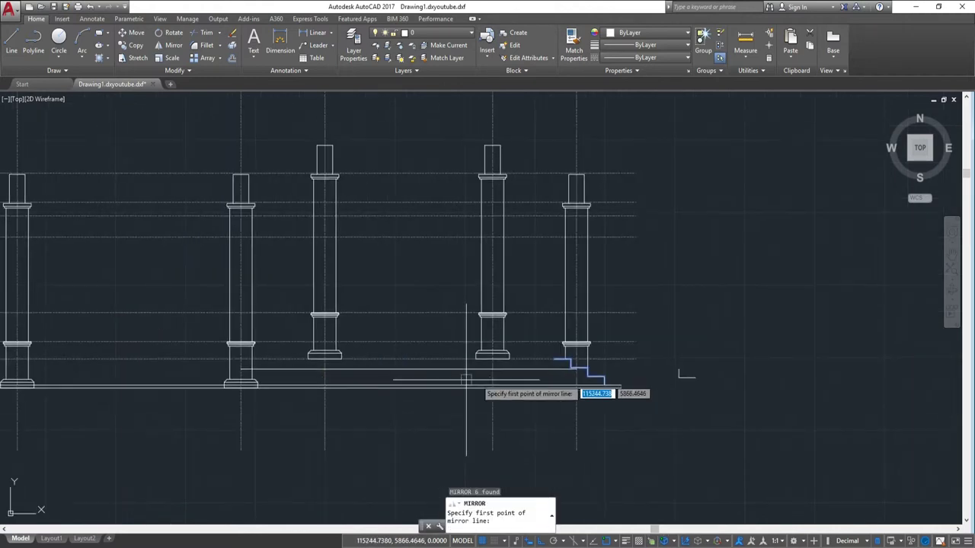
left_click(408, 369)
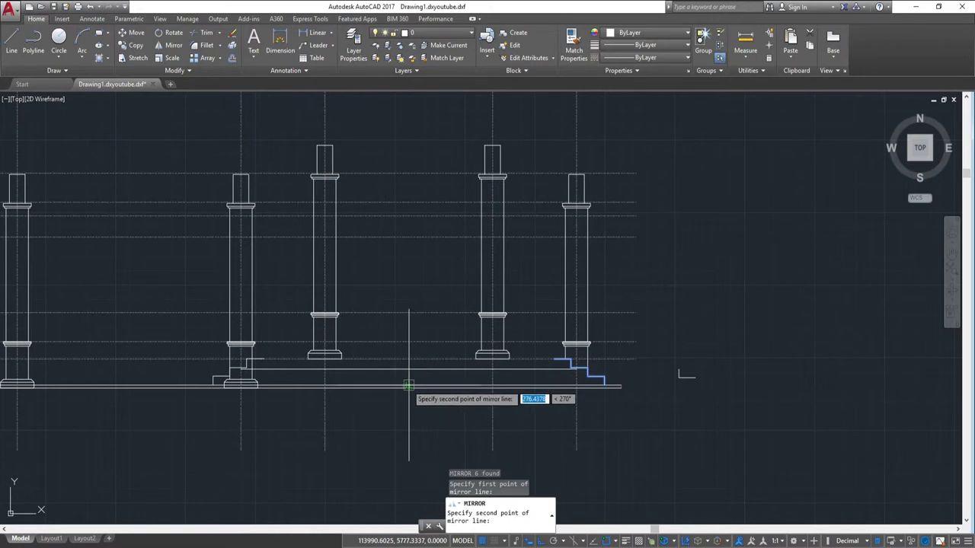
left_click(409, 386)
type("N")
key("Return")
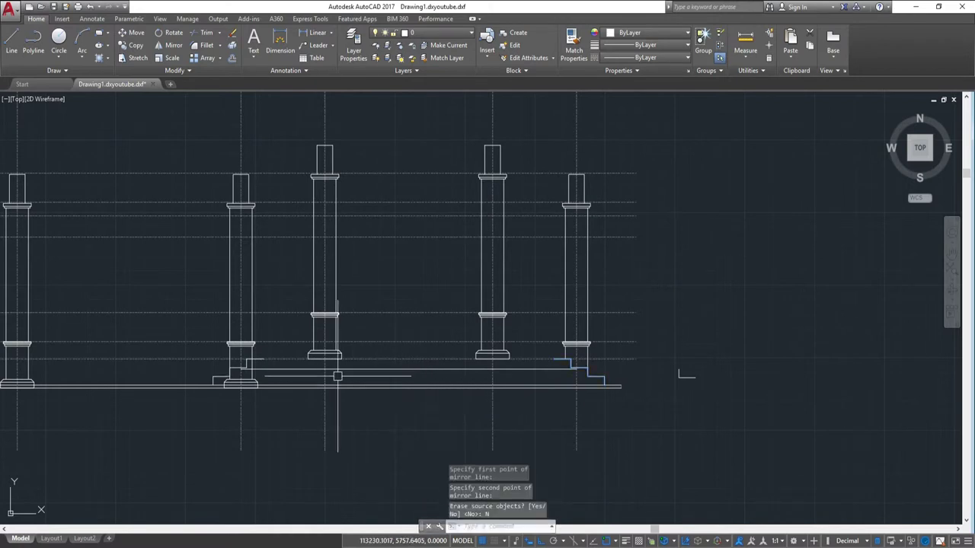
Erase the 6000-long horizontal line between the columns.
scroll(381, 361, "up", 2)
left_click(495, 365)
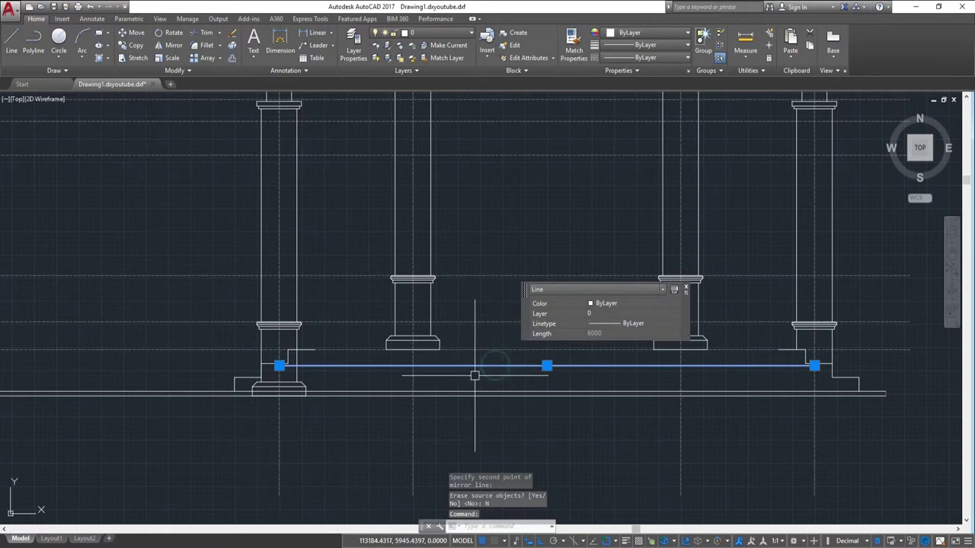
type("e")
key("Return")
scroll(463, 373, "up", 4)
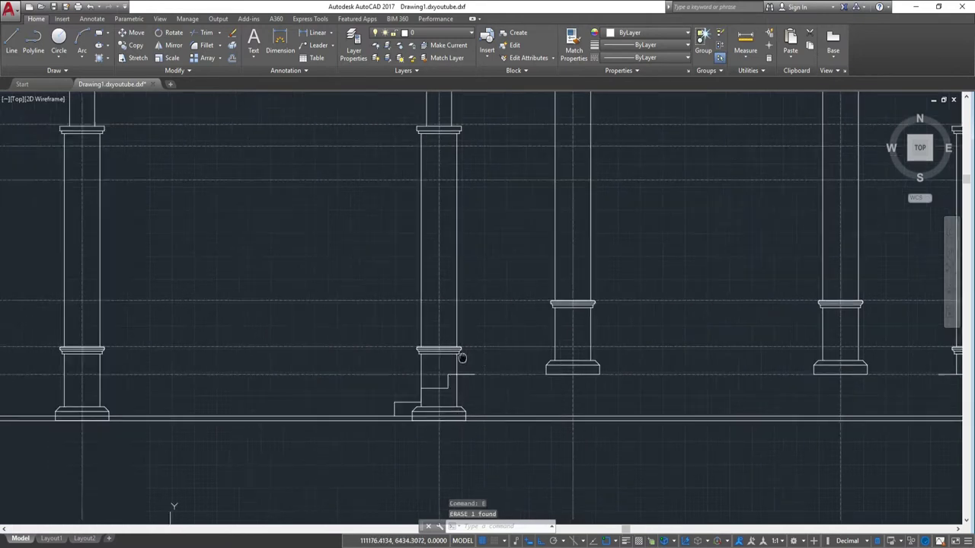
mouse_move(463, 421)
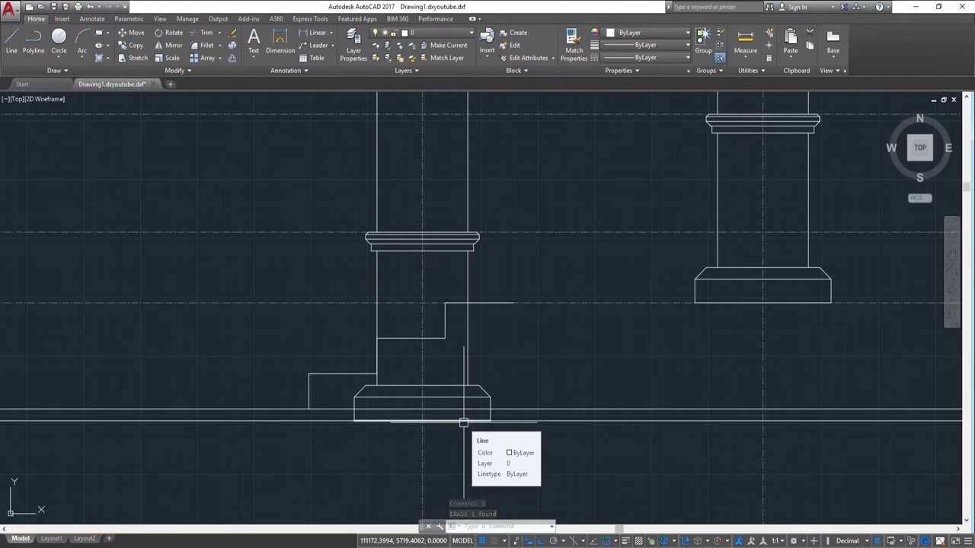
Run a trim using the horizontal line as the cutting edge.
scroll(427, 424, "up", 2)
type("r")
key("Return")
left_click(367, 290)
key("Return")
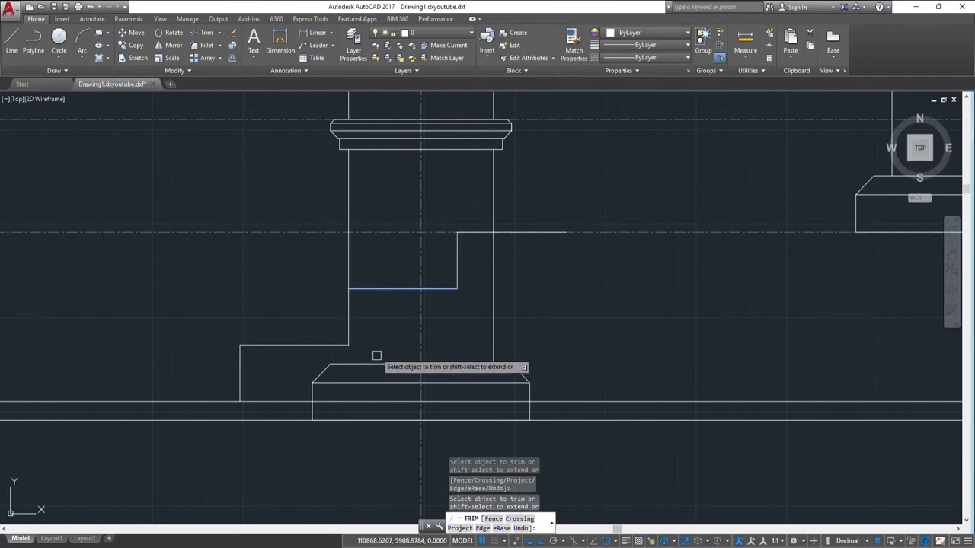
key("Escape")
Window-select and erase the column base overlapping the steps.
left_click(296, 361)
left_click(601, 429)
type("e")
key("Return")
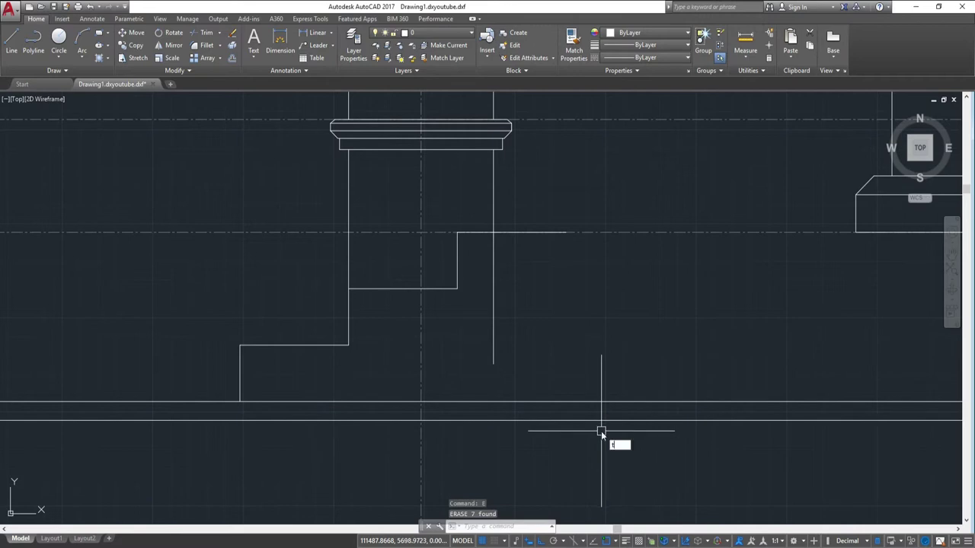
Trim the short 300-long horizontal line using all objects as cutting edges.
key("Return")
key("Return")
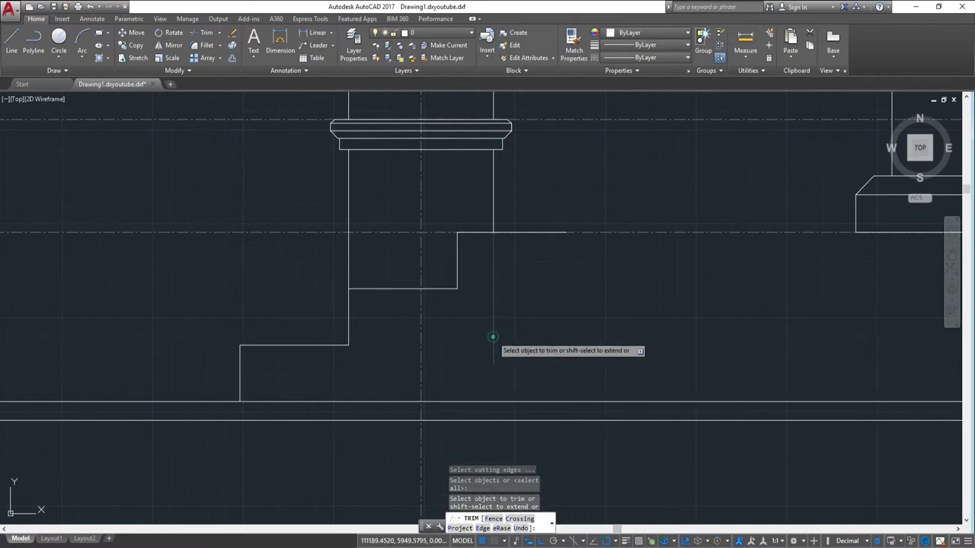
key("Return")
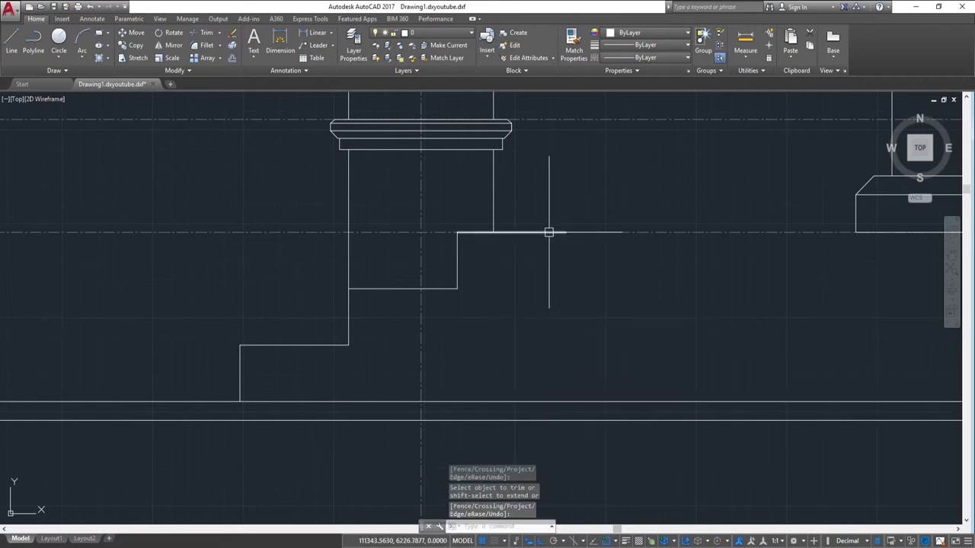
left_click(549, 233)
key("Return")
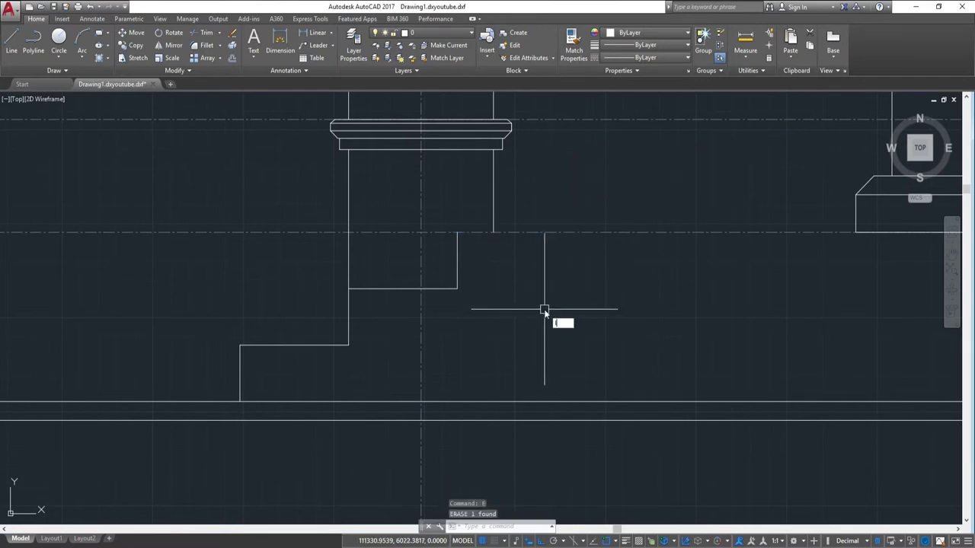
Window-select and erase the stray 300-unit line near the right column's base.
key("Return")
left_click(457, 233)
scroll(457, 232, "down", 5)
mouse_move(457, 232)
middle_mouse_down()
mouse_move(266, 276)
mouse_move(502, 276)
middle_mouse_up()
scroll(648, 272, "up", 3)
scroll(773, 271, "up", 1)
key("Escape")
left_click(587, 233)
left_click(782, 300)
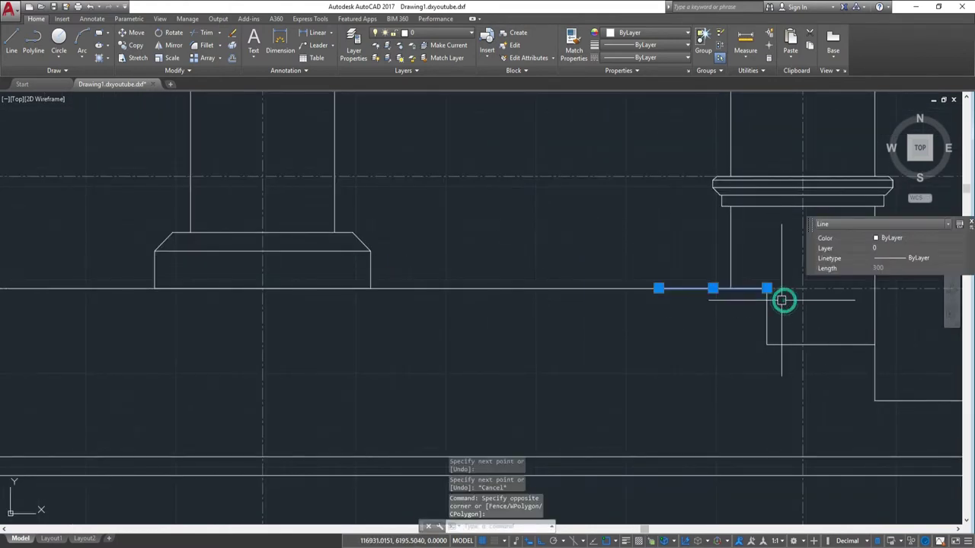
type("e")
key("Return")
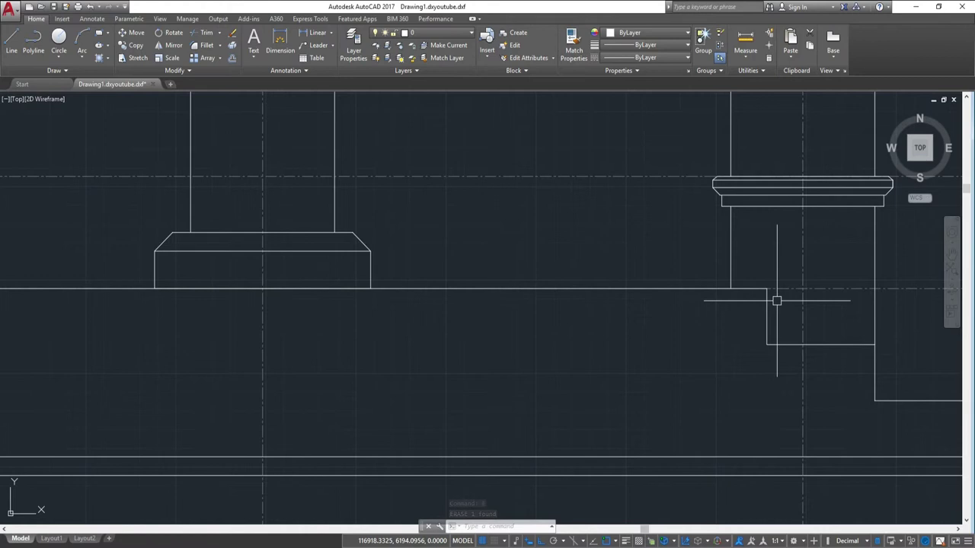
Place two horizontal construction lines through the step levels below the plinth.
type("l")
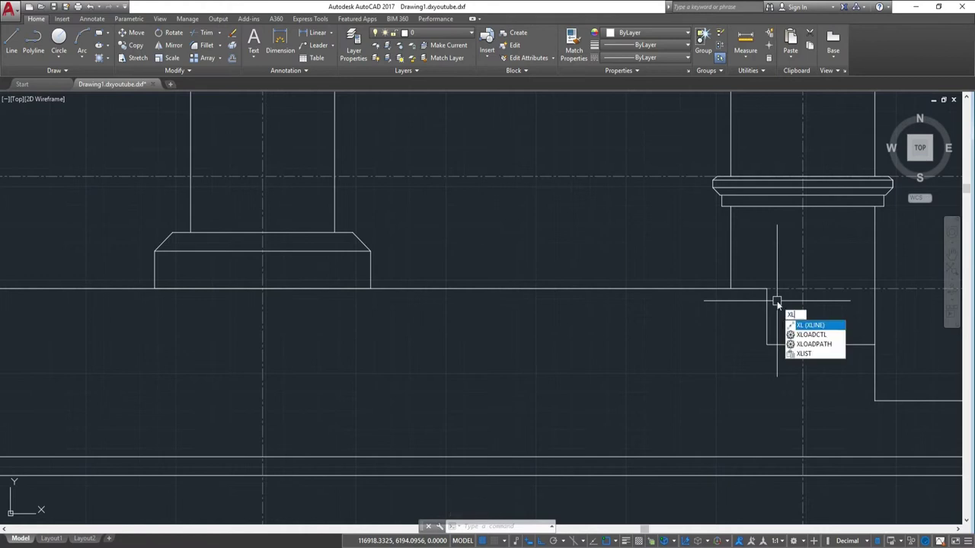
key("Return")
type("h")
key("Return")
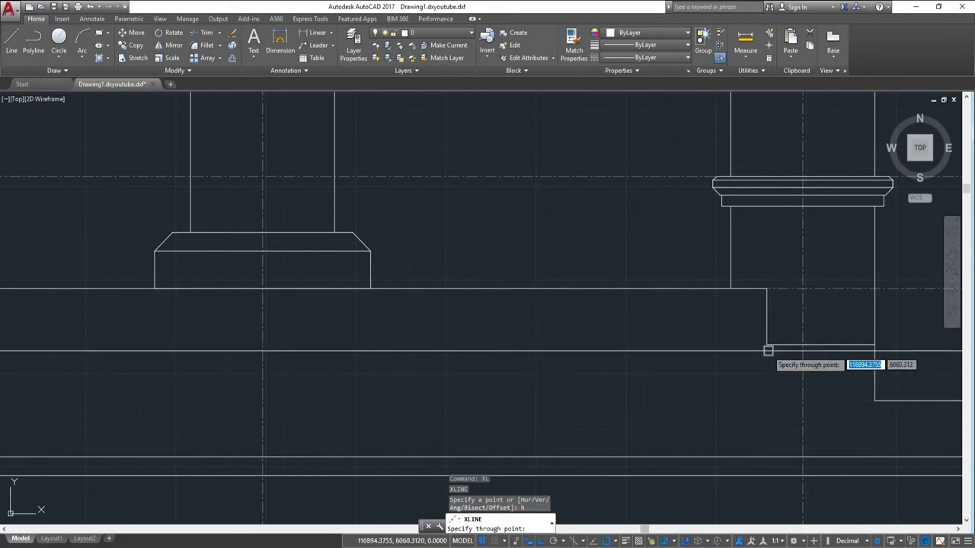
left_click(768, 344)
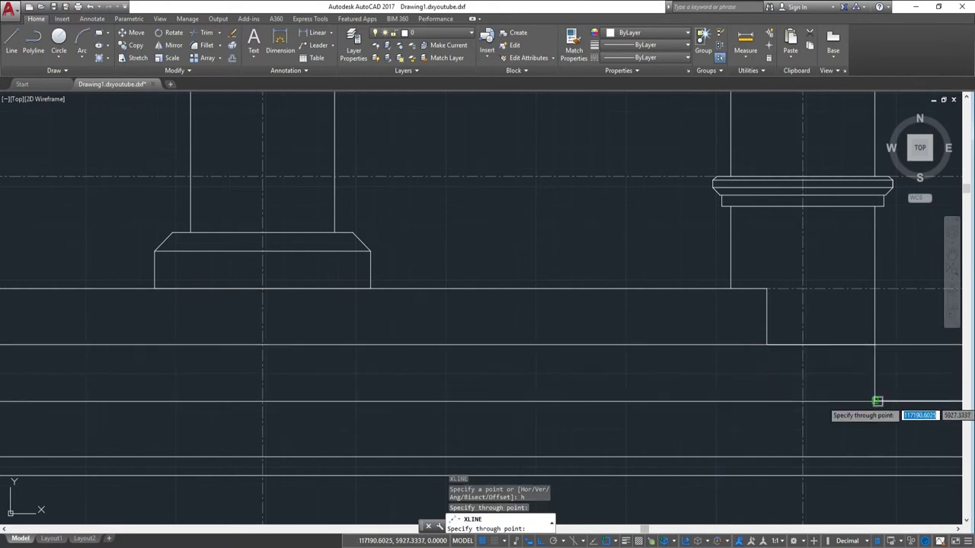
left_click(874, 400)
scroll(450, 386, "down", 4)
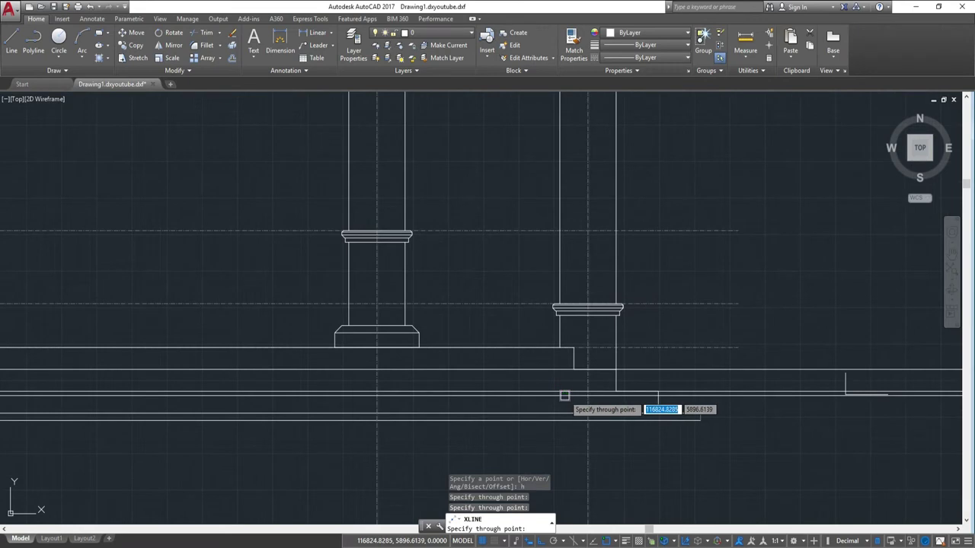
scroll(533, 413, "down", 3)
scroll(692, 402, "up", 2)
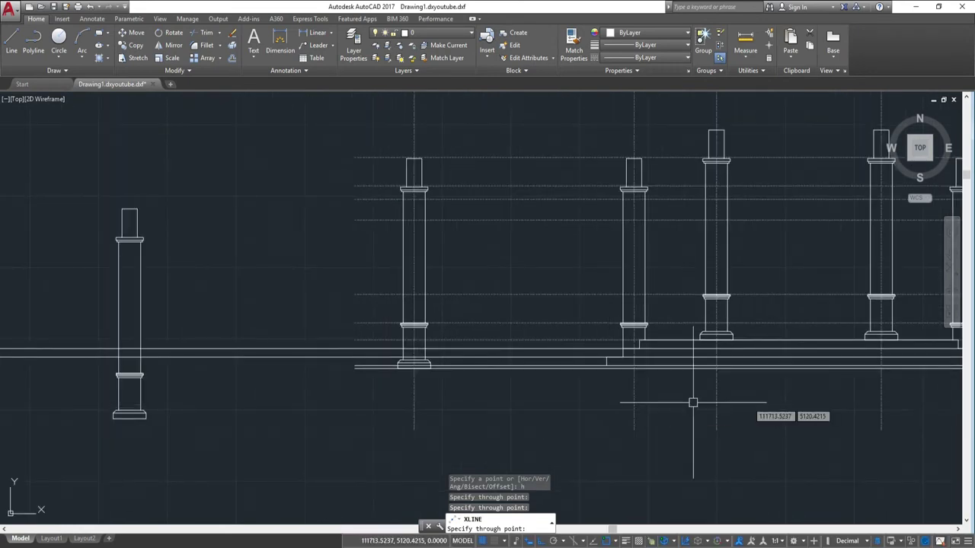
key("Escape")
middle_click_drag(692, 402, 610, 424)
scroll(607, 421, "up", 3)
Choose three vertical step edges as trim cutting edges.
key("Return")
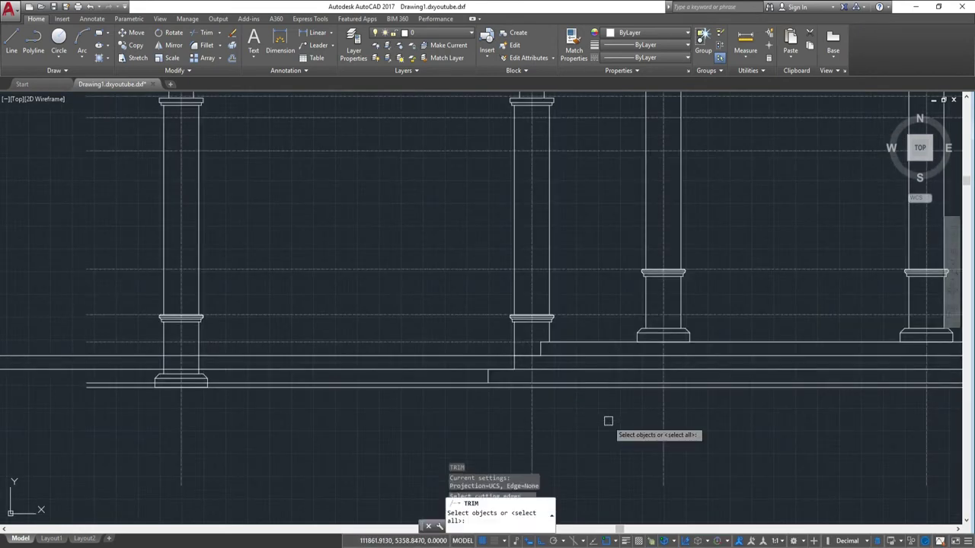
scroll(512, 408, "up", 4)
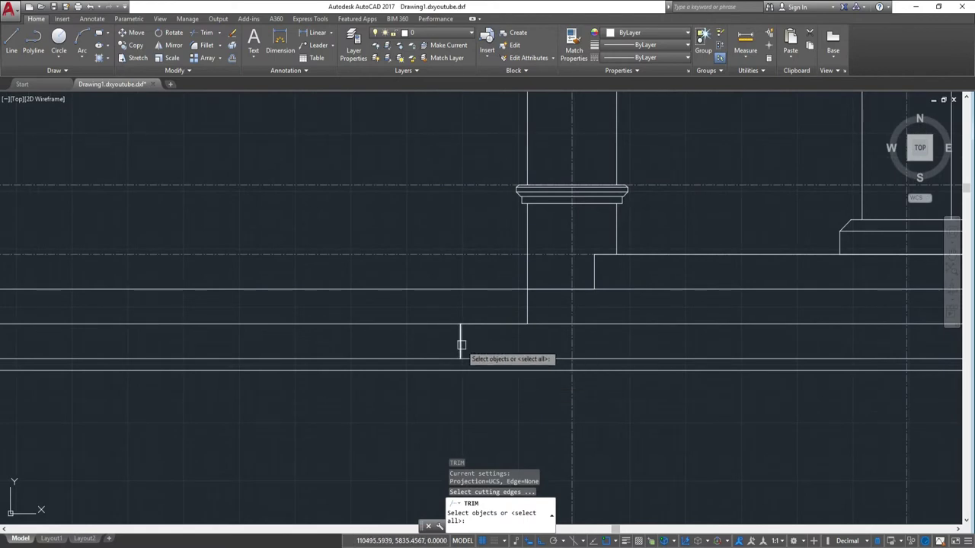
left_click(461, 345)
left_click(527, 314)
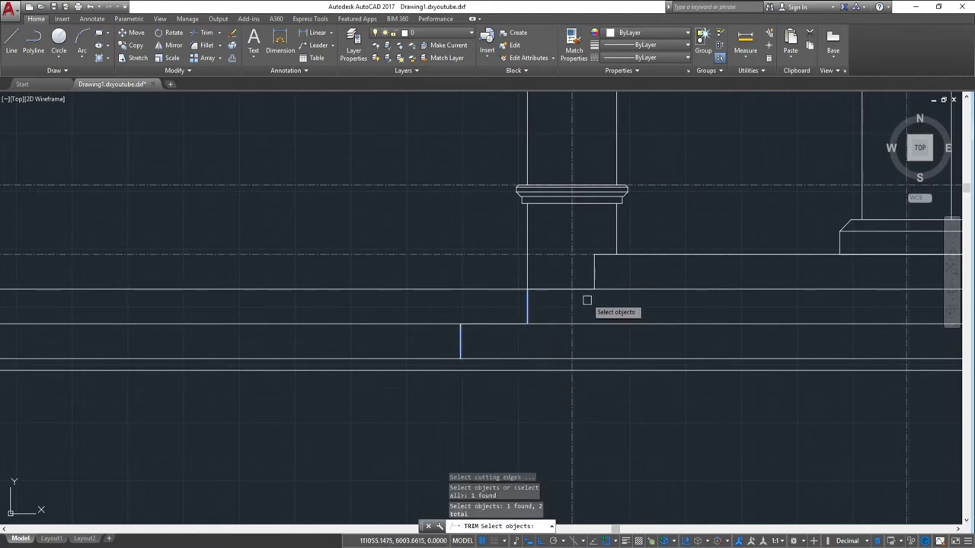
scroll(633, 305, "down", 3)
middle_click_drag(907, 351, 453, 374)
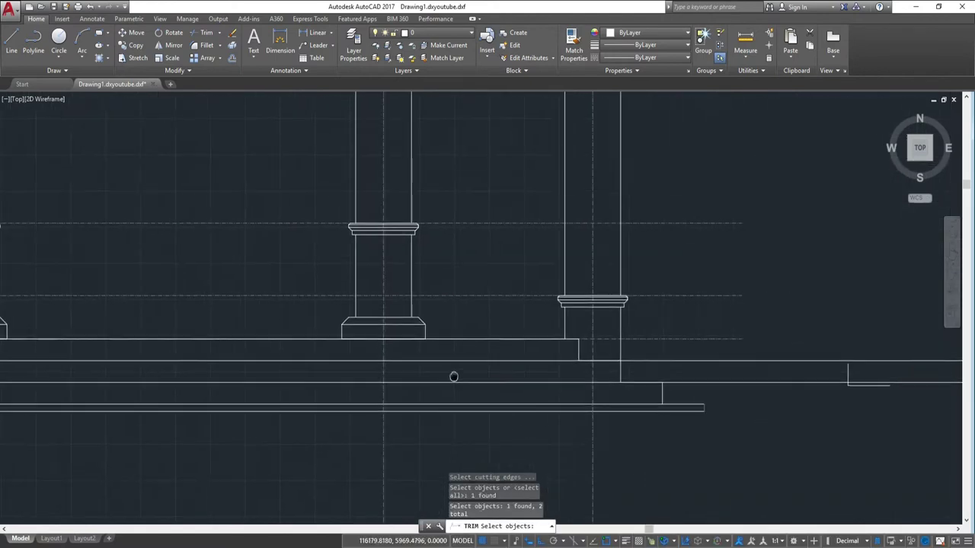
scroll(653, 377, "up", 3)
left_click(558, 375)
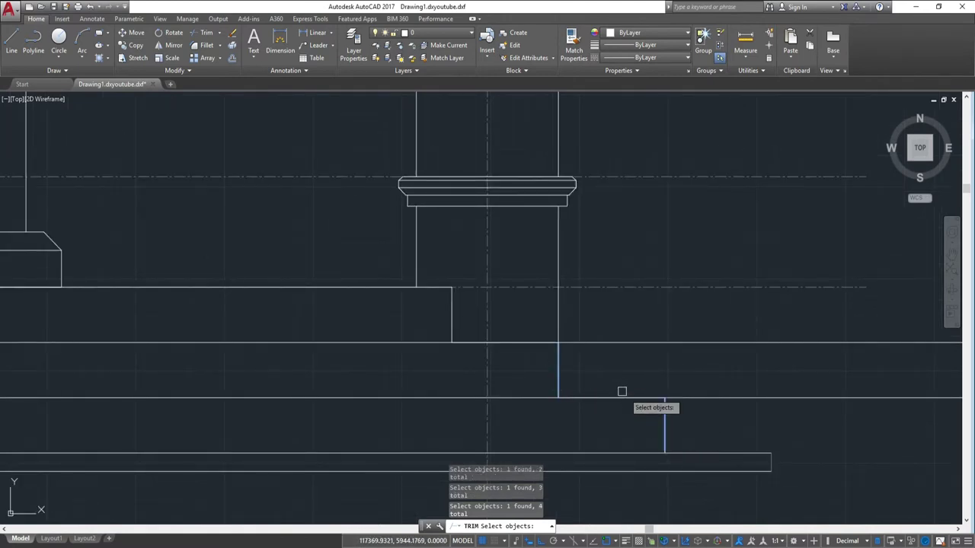
key("Return")
Crossing-trim the construction line parts beyond the step edges on both sides.
left_click(710, 393)
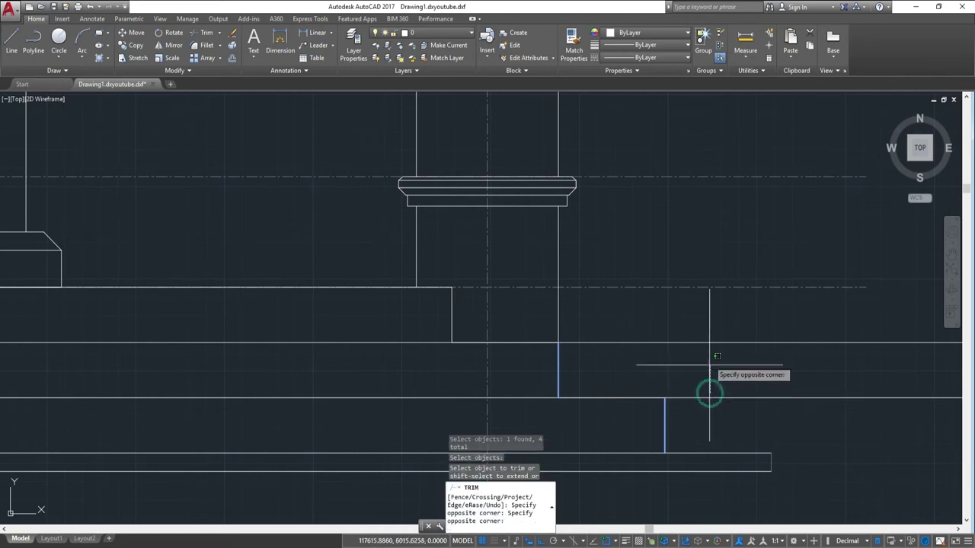
left_click(729, 394)
scroll(758, 398, "down", 3)
scroll(757, 398, "down", 2)
scroll(344, 368, "up", 5)
left_click(211, 371)
left_click(153, 283)
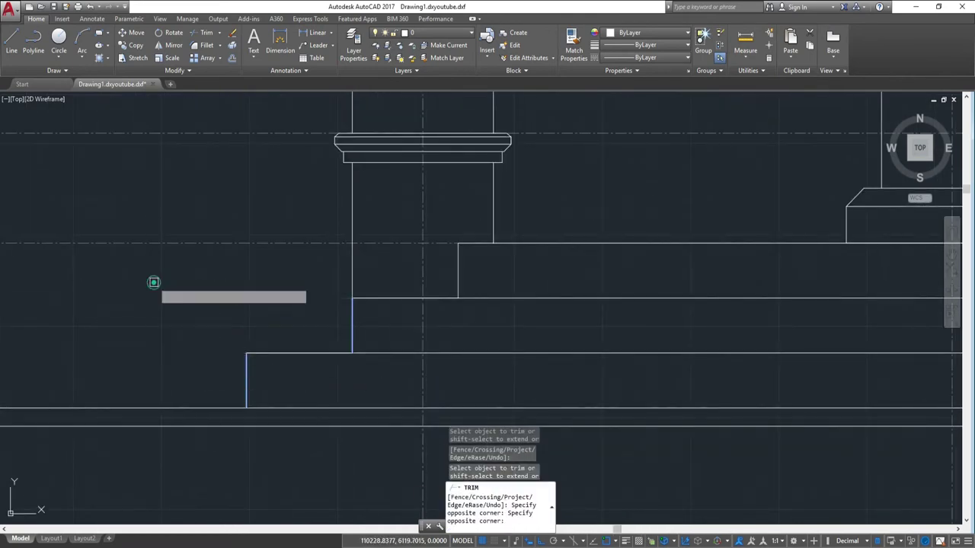
scroll(582, 327, "down", 3)
key("Escape")
scroll(516, 405, "down", 2)
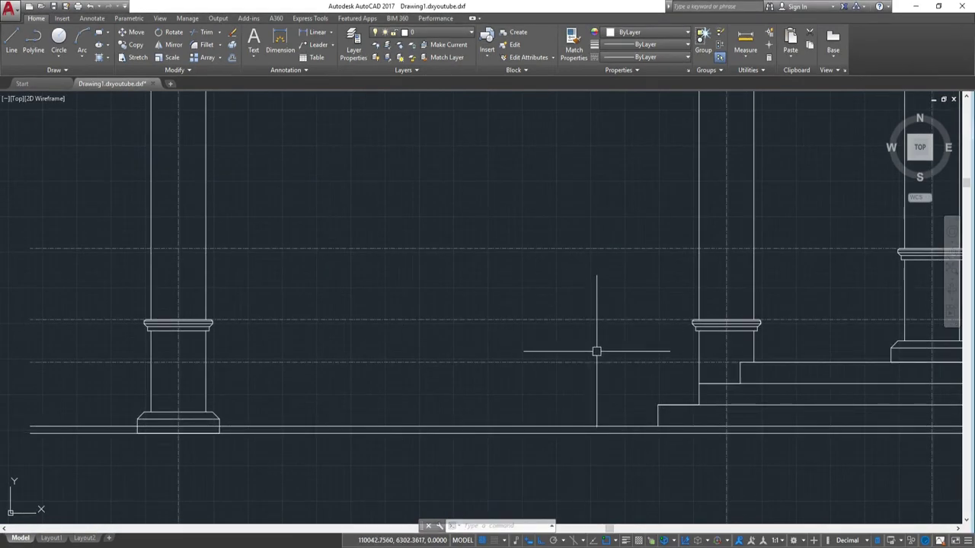
Draw a horizontal line from the right column's steps to the left column's edge.
type("l")
scroll(615, 363, "up", 2)
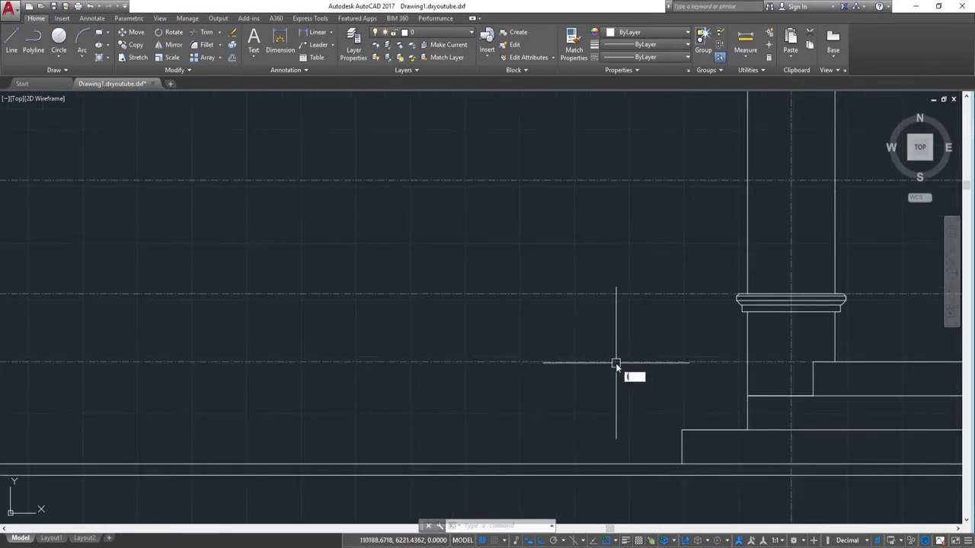
key("Return")
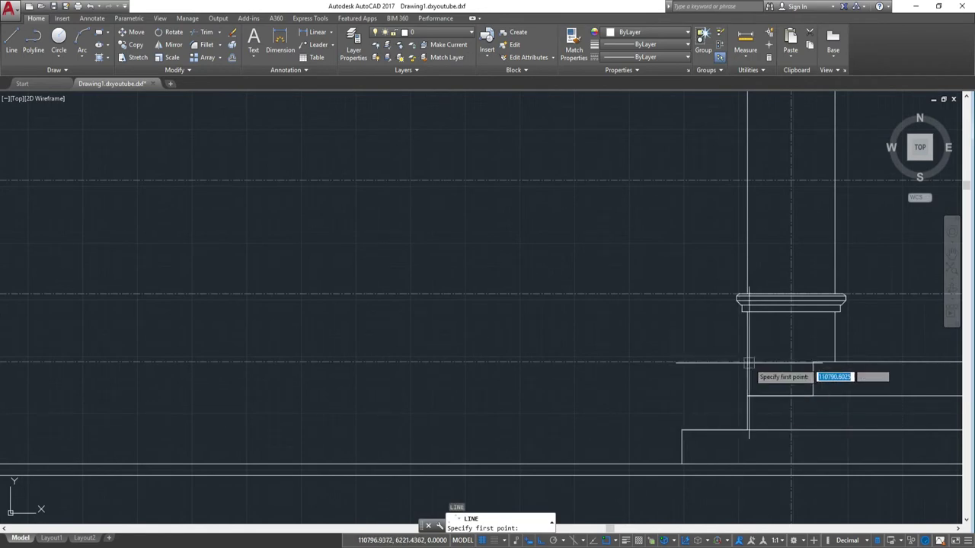
left_click(747, 362)
scroll(566, 392, "down", 2)
middle_click_drag(565, 391, 749, 371)
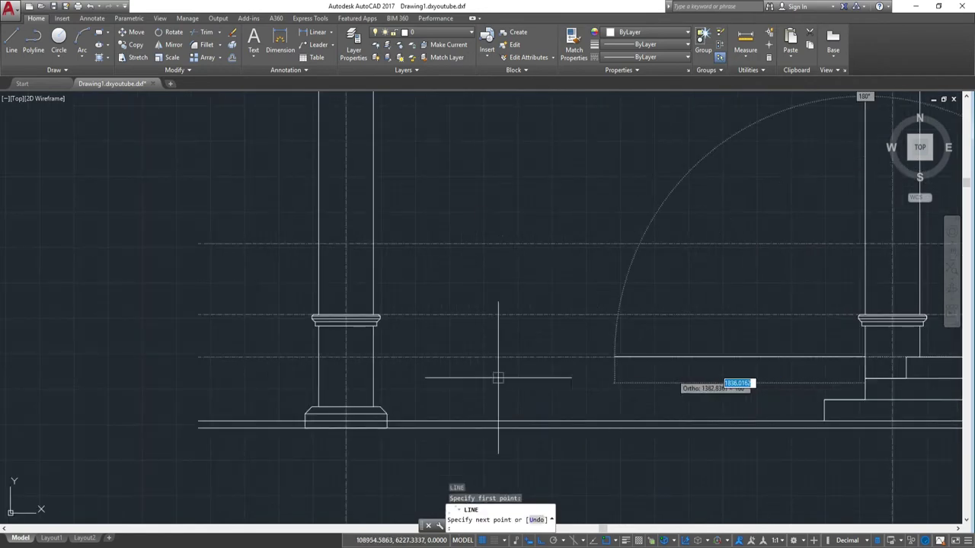
left_click(372, 357)
key("Return")
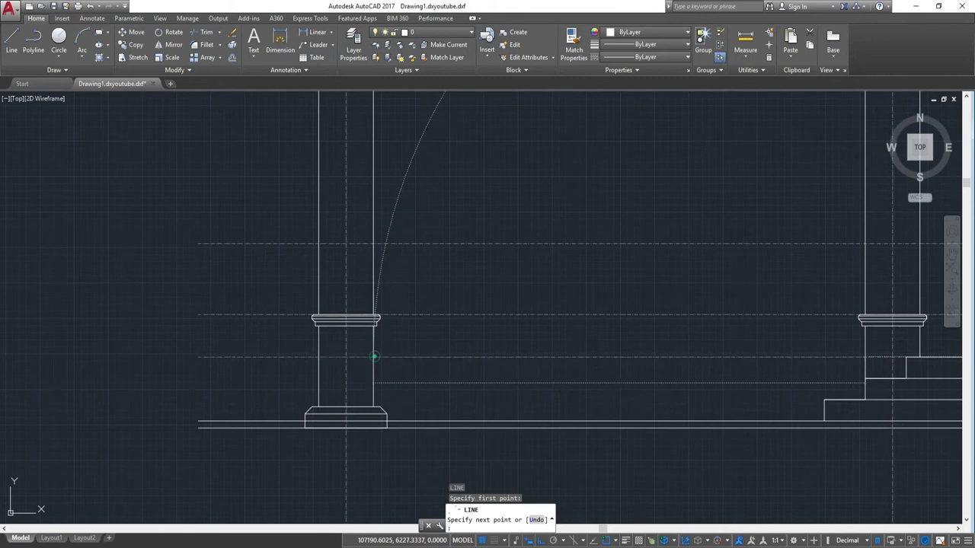
key("Escape")
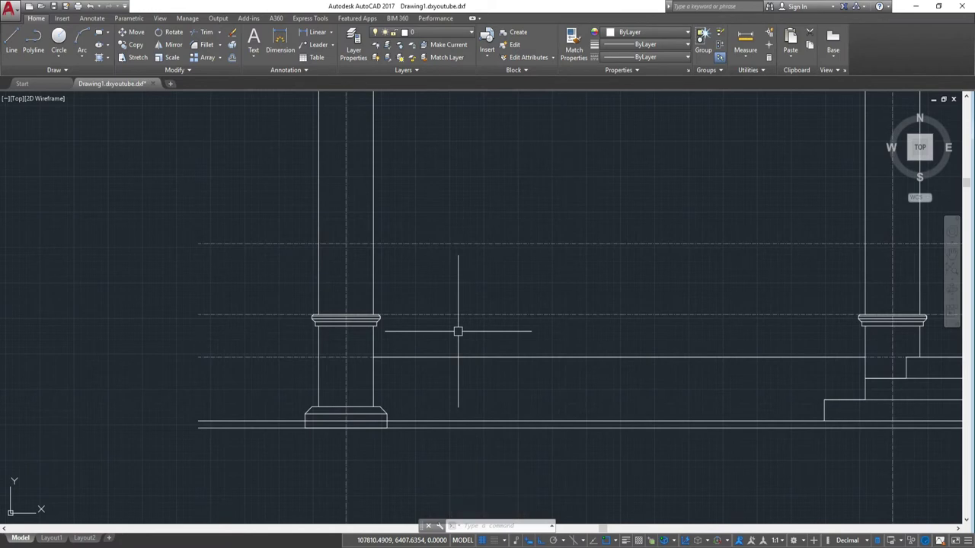
Offset the rail line 100 units downward.
scroll(531, 354, "up", 2)
type("o")
key("Return")
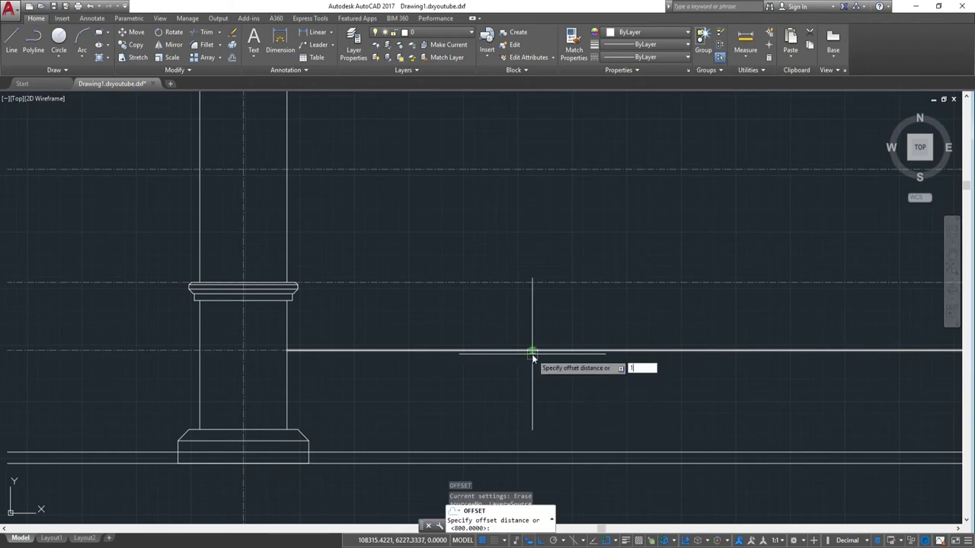
type("100")
key("Return")
left_click(516, 351)
left_click(521, 383)
scroll(540, 404, "down", 2)
middle_click_drag(540, 405, 425, 405)
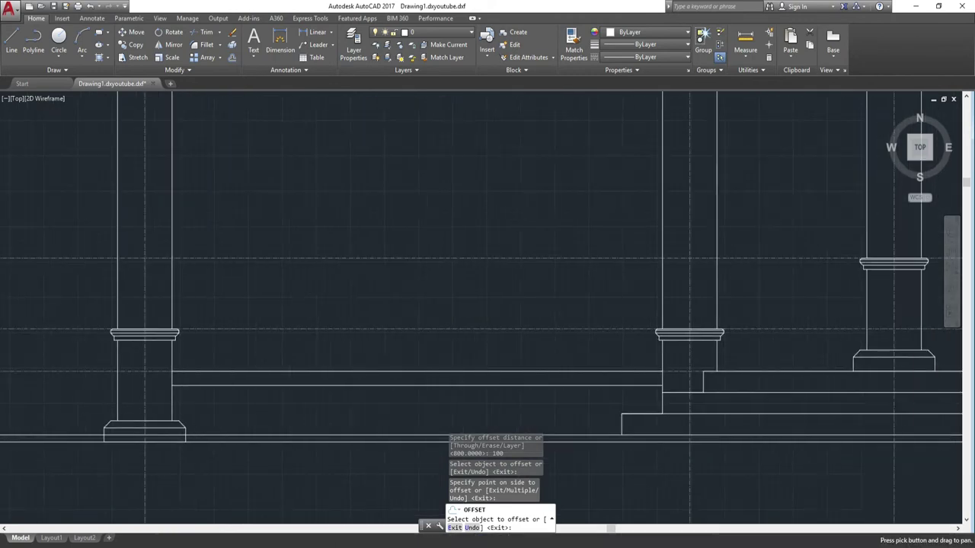
scroll(568, 412, "up", 2)
key("Escape")
Offset a horizontal line between the columns by 50 units.
key("Return")
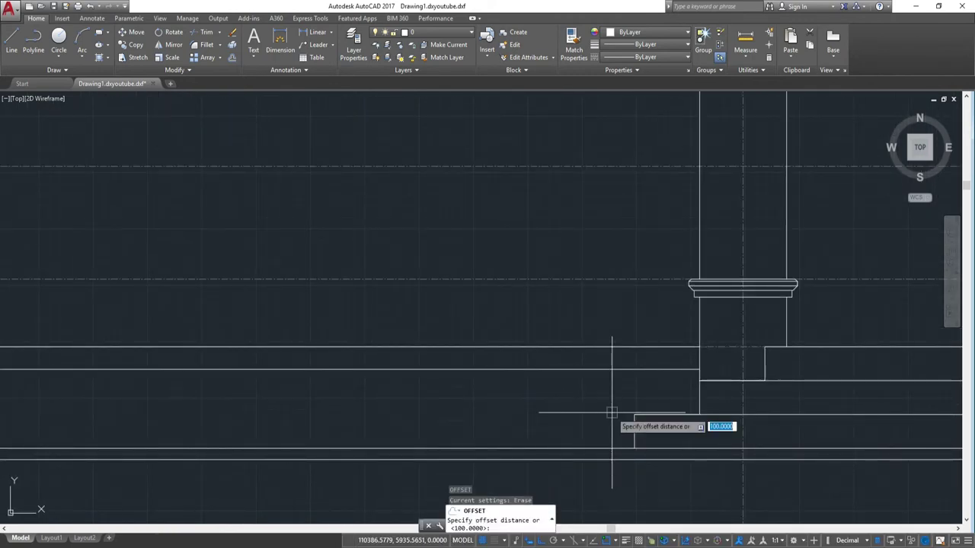
type("50")
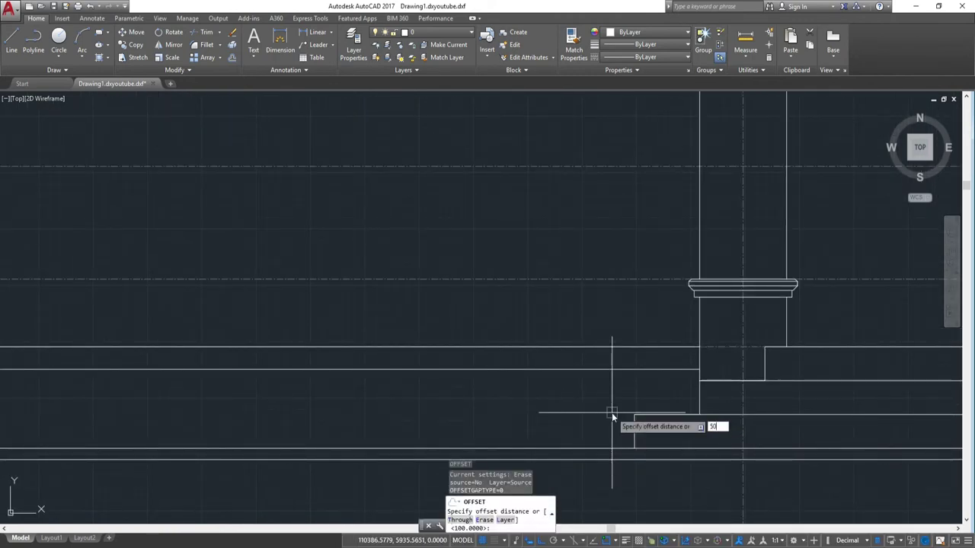
key("Return")
left_click(614, 369)
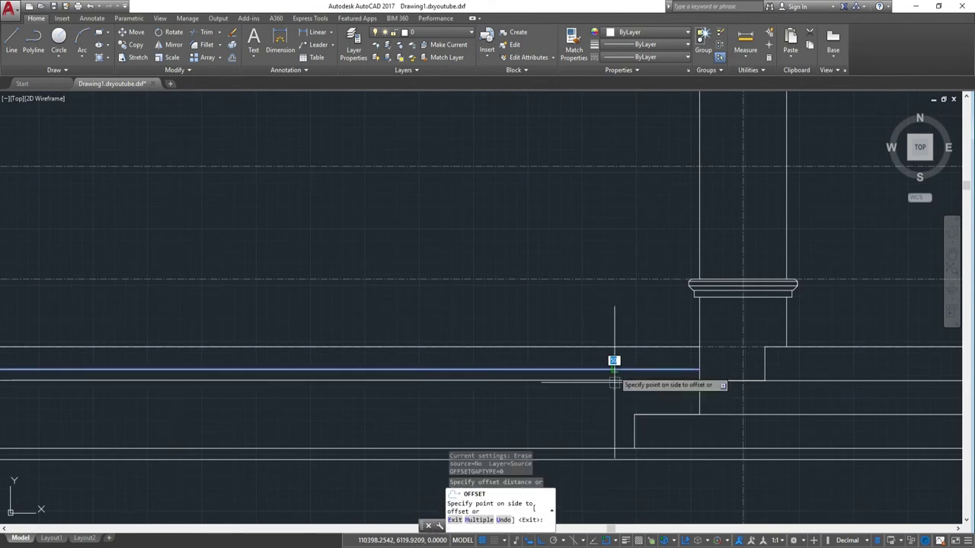
left_click(614, 386)
scroll(602, 426, "down", 1)
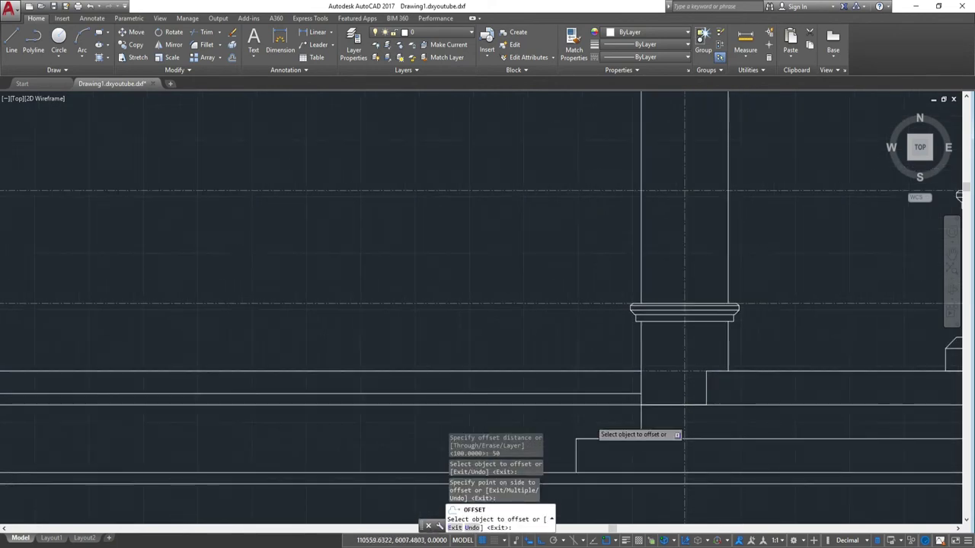
key("Escape")
Erase the unwanted horizontal offset line.
scroll(617, 396, "up", 3)
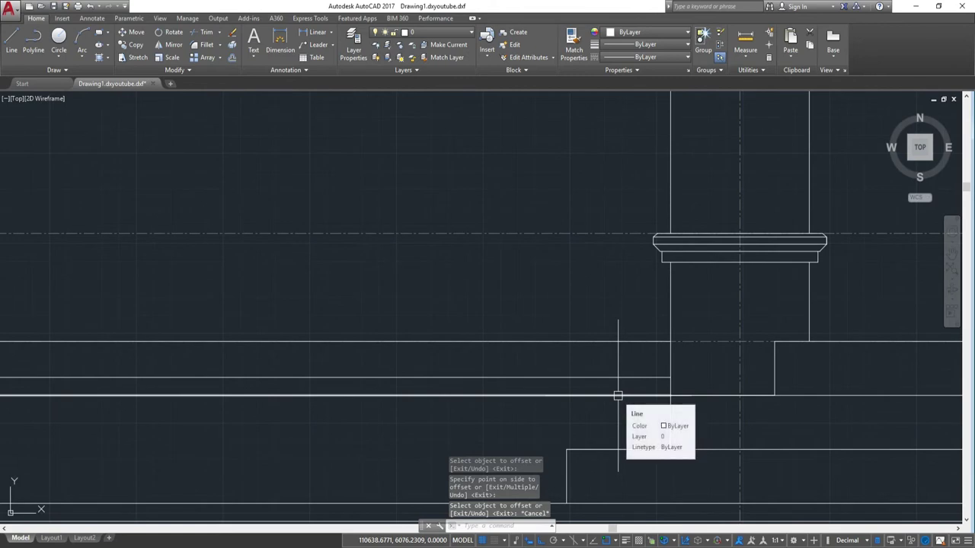
left_click(618, 396)
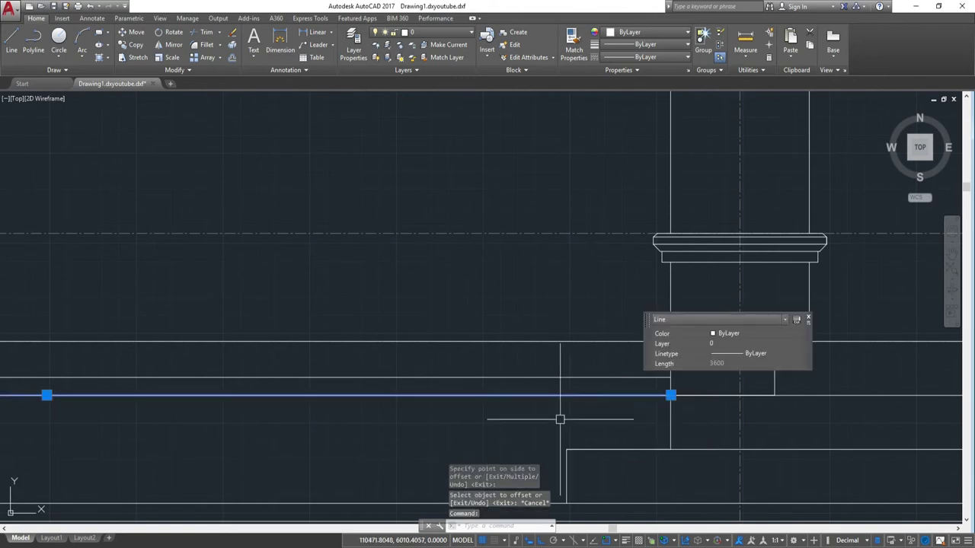
type("E")
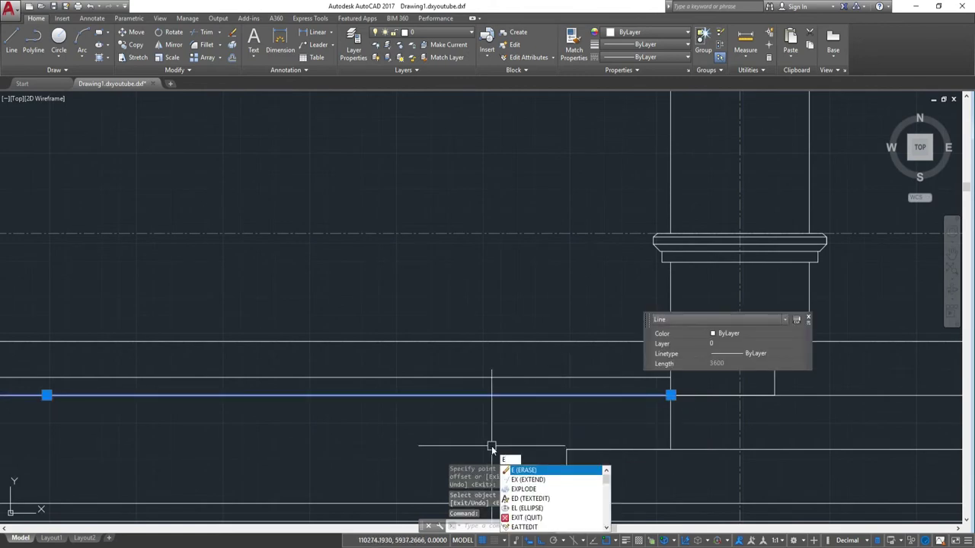
key("Return")
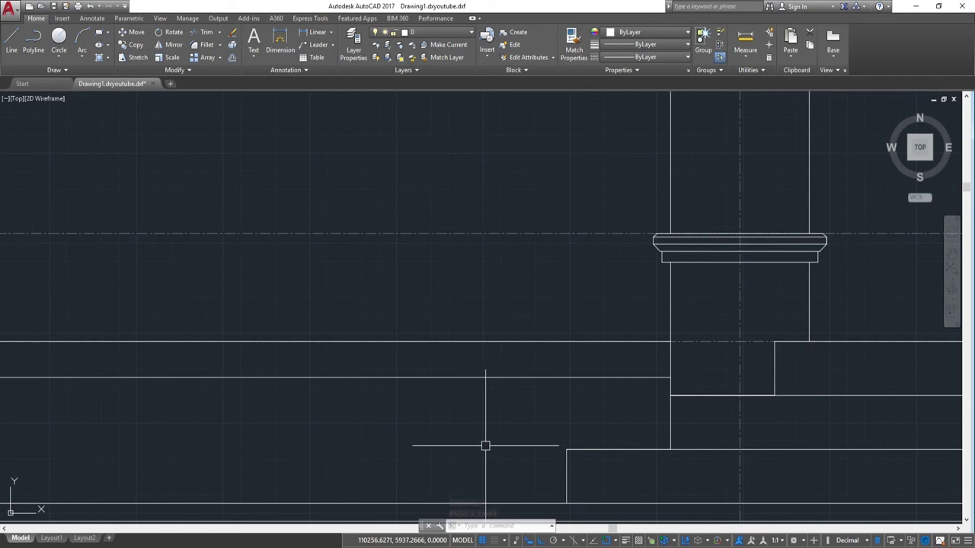
Offset the lower horizontal line 50 units upward, then erase that copy.
scroll(532, 404, "up", 2)
type("O")
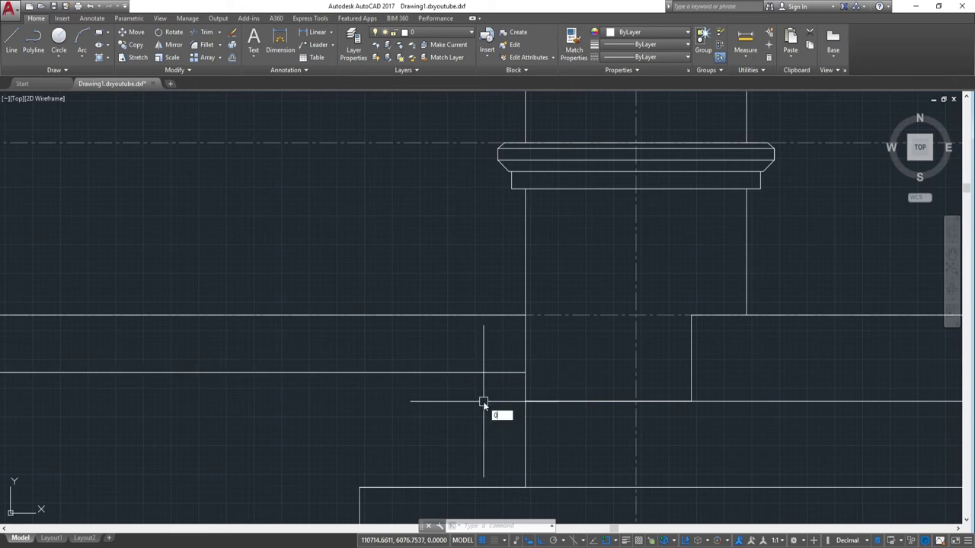
key("Return")
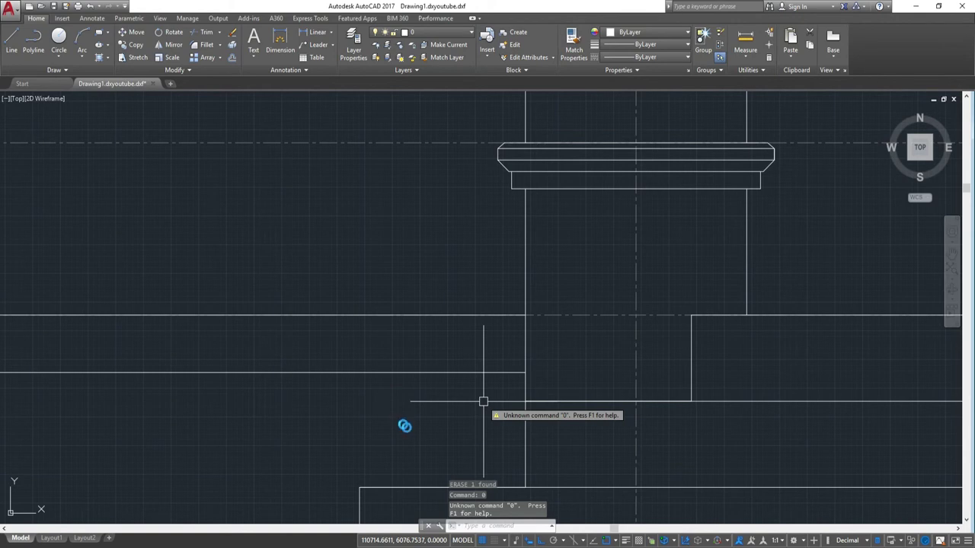
scroll(483, 402, "down", 2)
left_click(601, 402)
key("Escape")
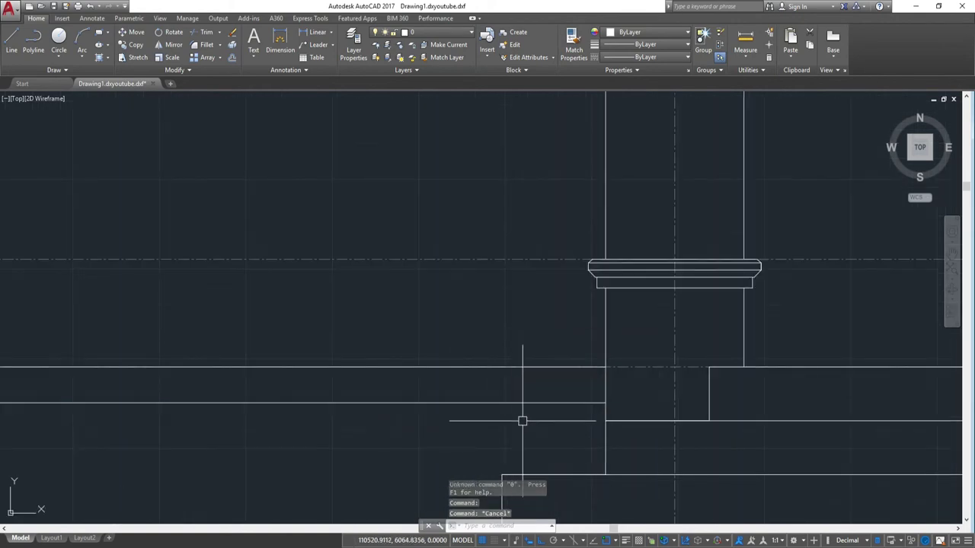
type("o")
key("Return")
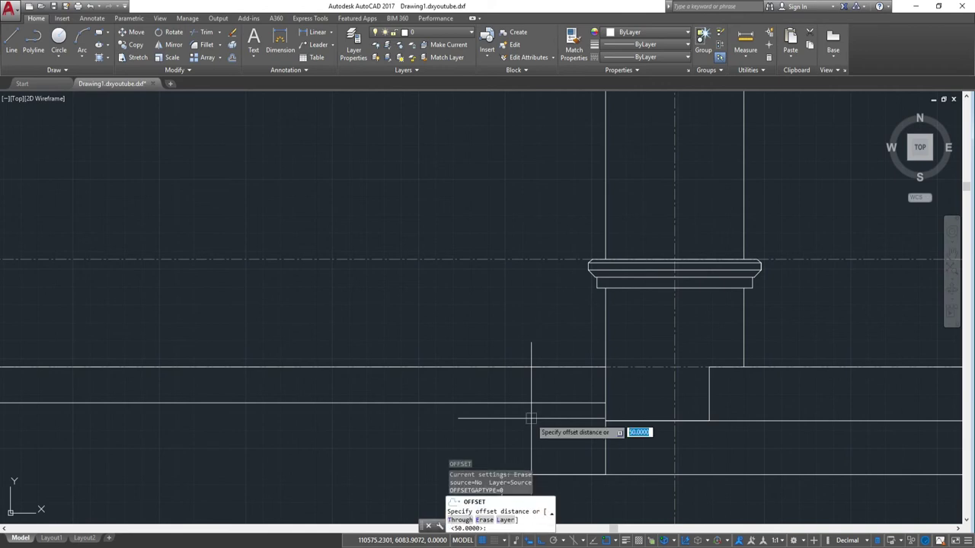
key("Return")
left_click(540, 403)
left_click(541, 381)
key("Escape")
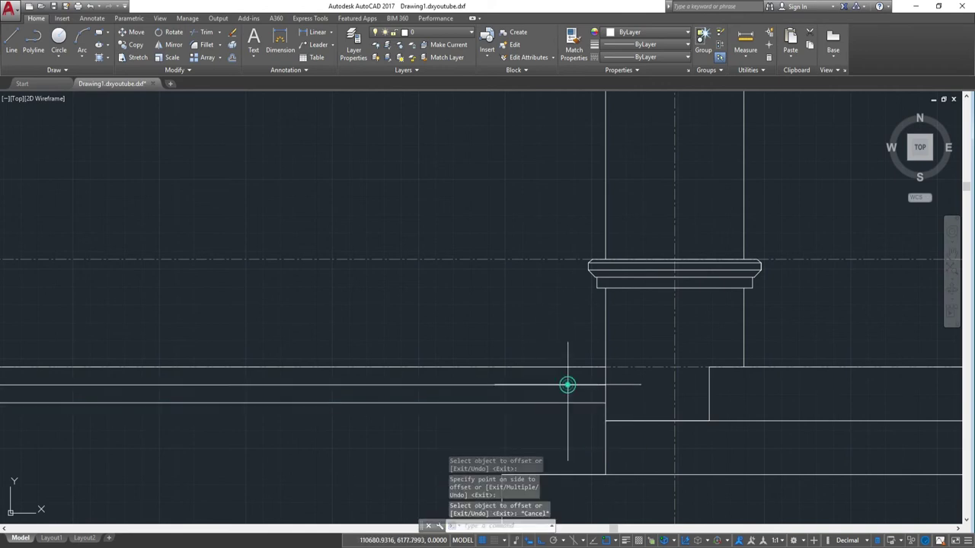
left_click(567, 385)
key("Return")
Offset the rail line 25 units below to give the beam its thickness.
type("o")
key("Return")
type("25")
key("Return")
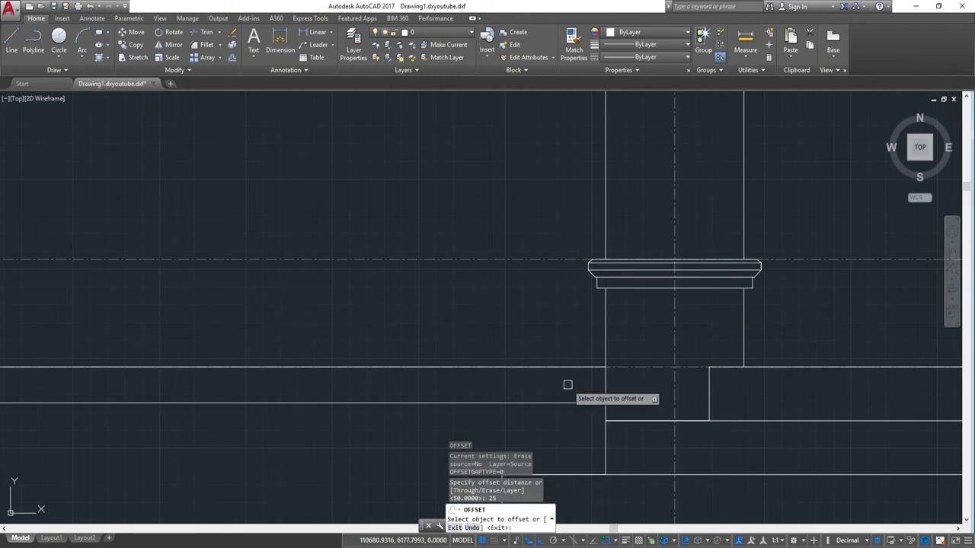
left_click(579, 404)
left_click(529, 424)
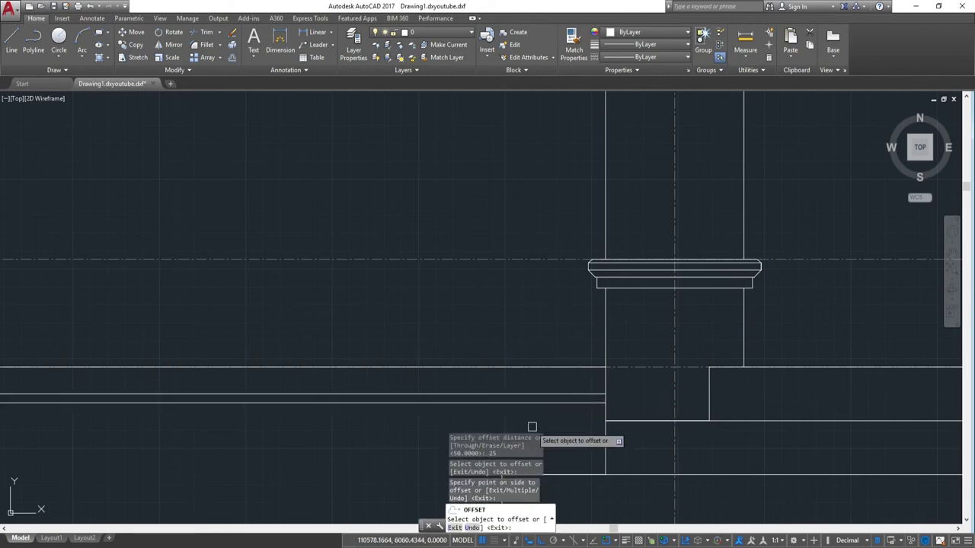
key("Escape")
scroll(566, 418, "down", 4)
mouse_move(566, 419)
middle_mouse_down()
mouse_move(558, 402)
mouse_move(702, 396)
middle_mouse_up()
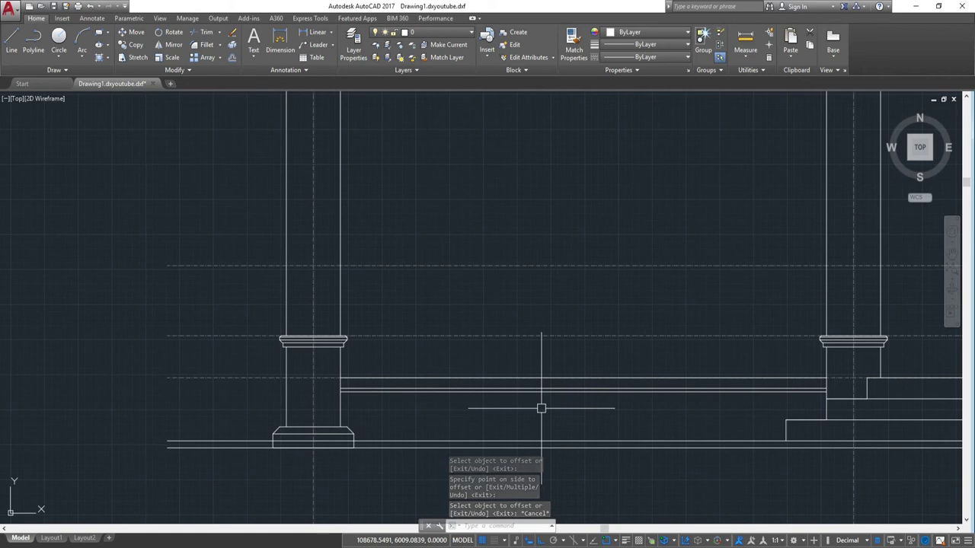
Trim the plinth line inside the left column base back to the base's right edge.
scroll(447, 428, "up", 4)
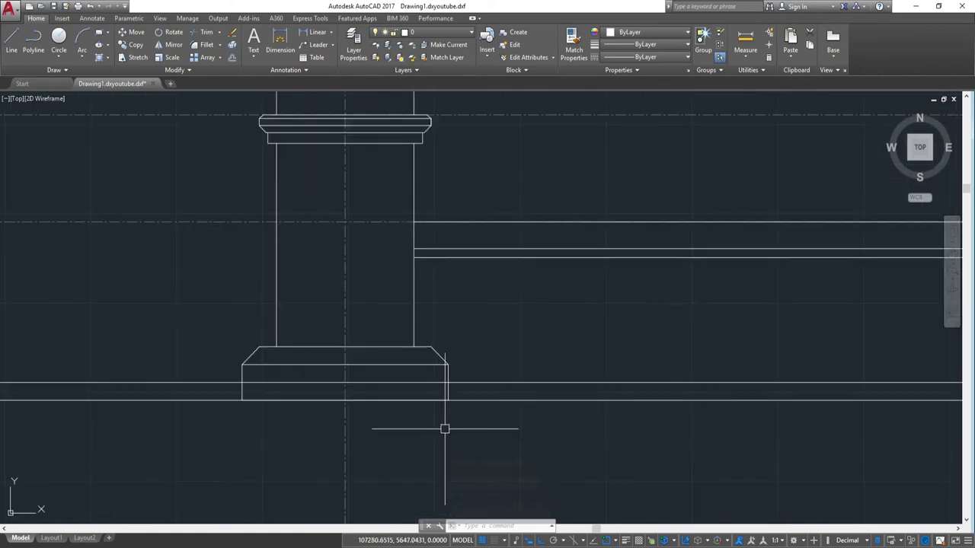
type("r")
key("Return")
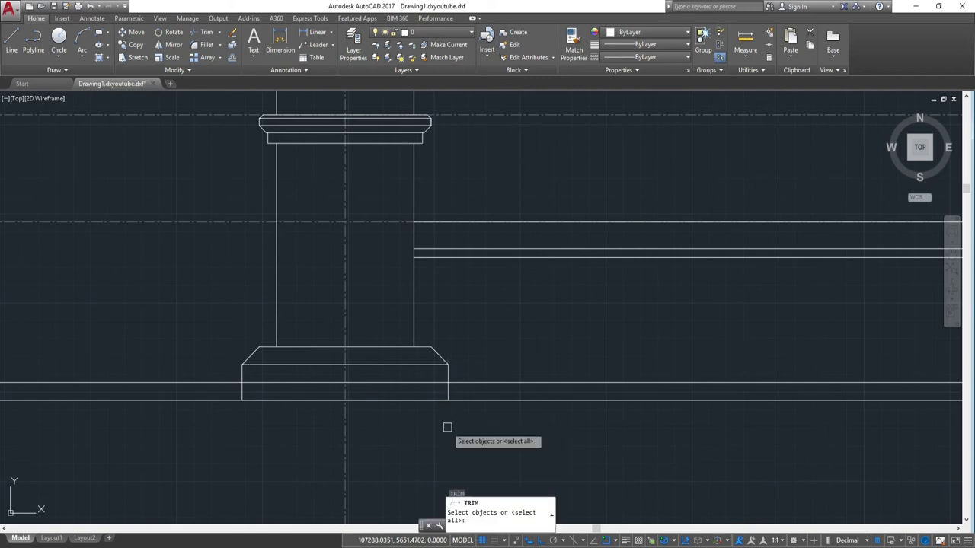
key("Return")
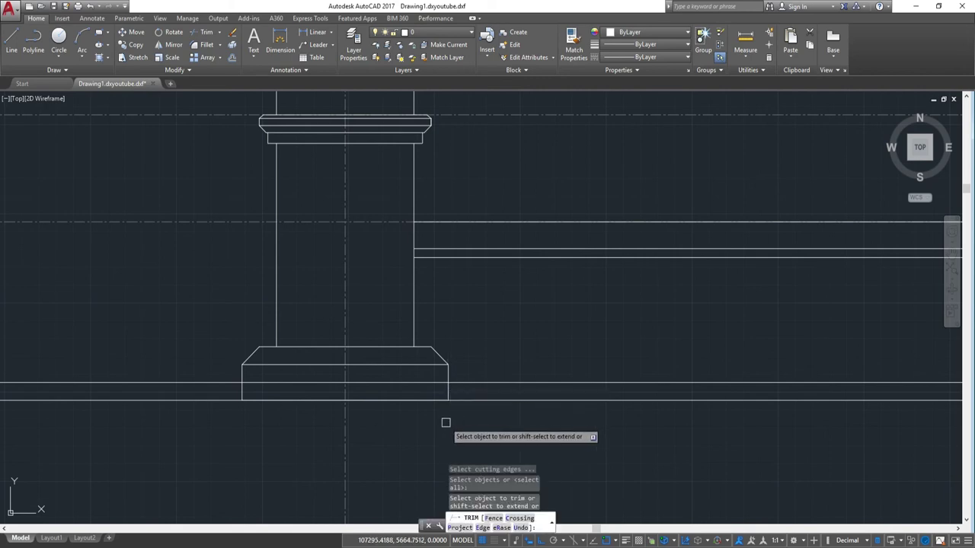
key("Escape")
key("Return")
left_click(450, 373)
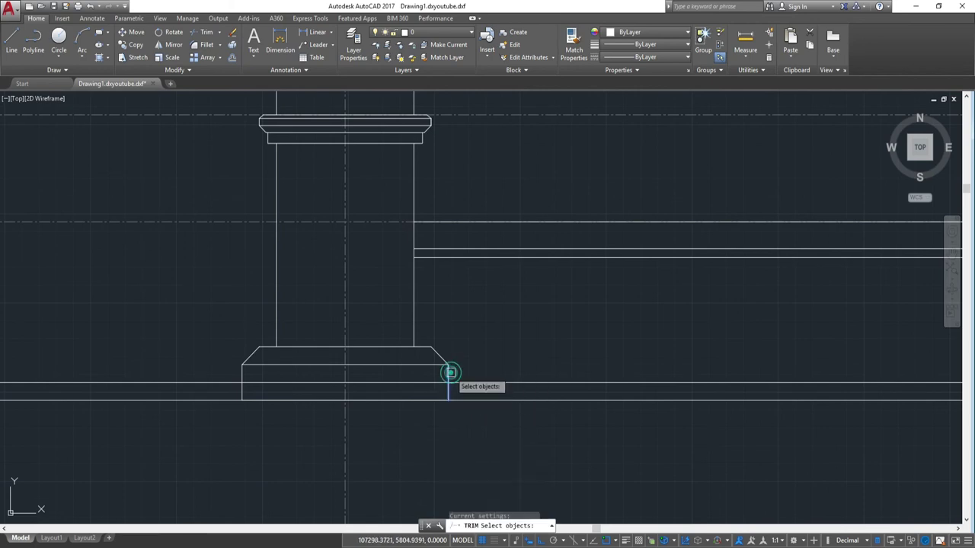
key("Return")
left_click(429, 383)
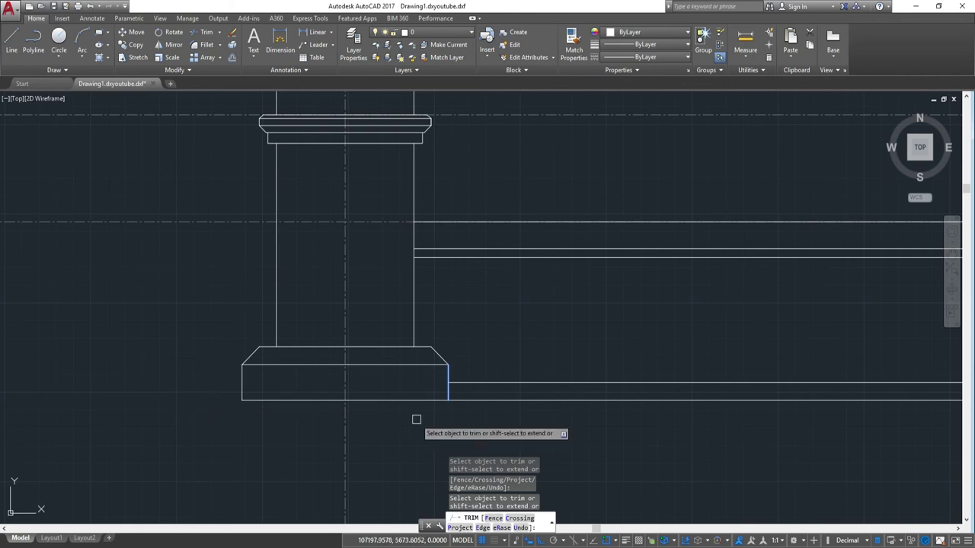
Pan and zoom out to bring the rest of the column row into view.
middle_click_drag(413, 357, 261, 357)
scroll(462, 431, "down", 3)
key("Escape")
middle_click_drag(534, 425, 402, 439)
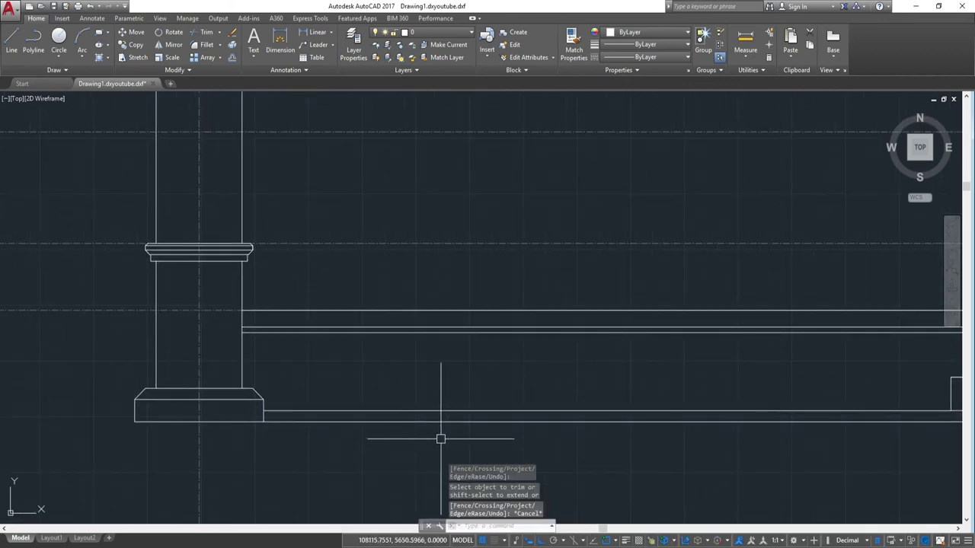
scroll(435, 435, "down", 2)
scroll(457, 442, "down", 2)
scroll(578, 451, "down", 2)
middle_click_drag(578, 451, 376, 451)
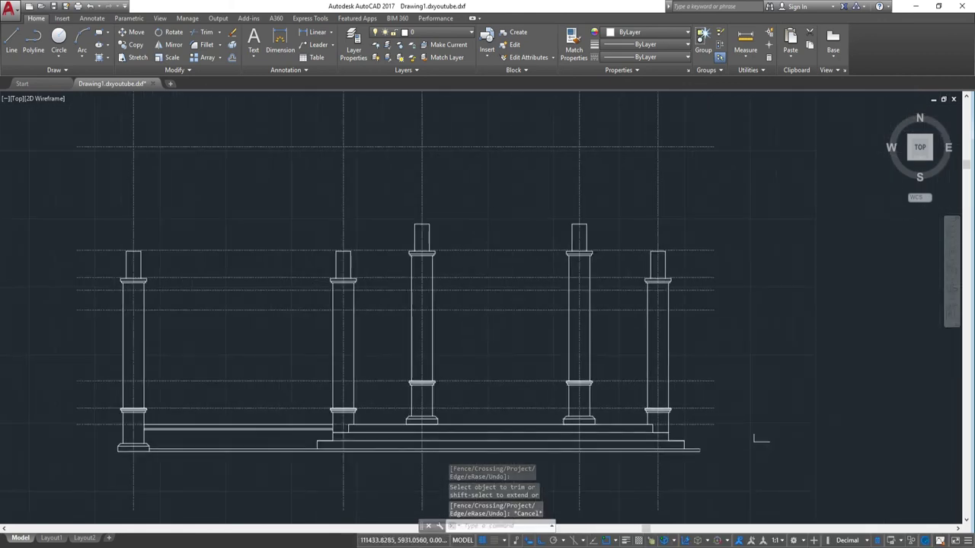